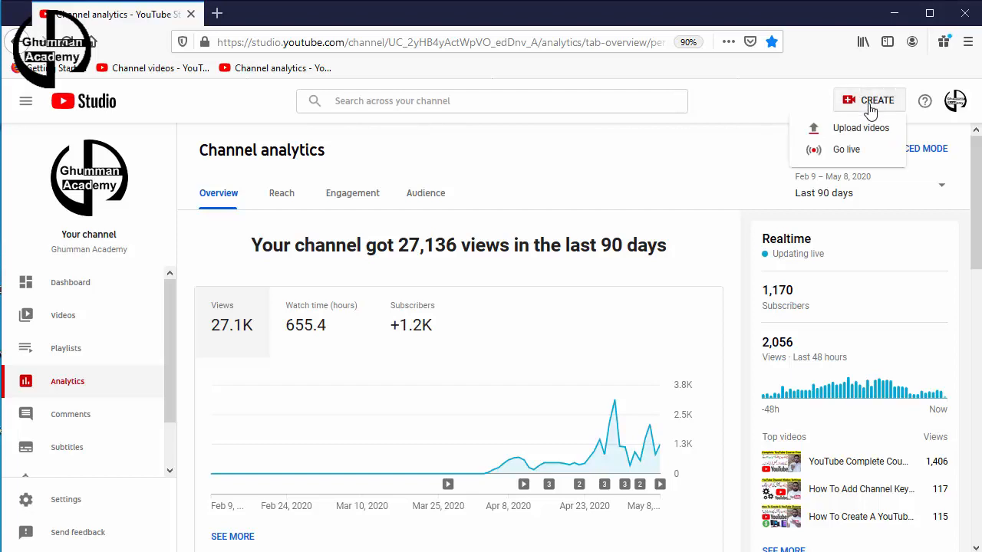
# Upload the video file "How To Get YouTube Channel Custom URL" from the Ghumman Acadmy folder to the channel.
pyautogui.click(876, 129)
pyautogui.click(492, 273)
pyautogui.click(303, 157)
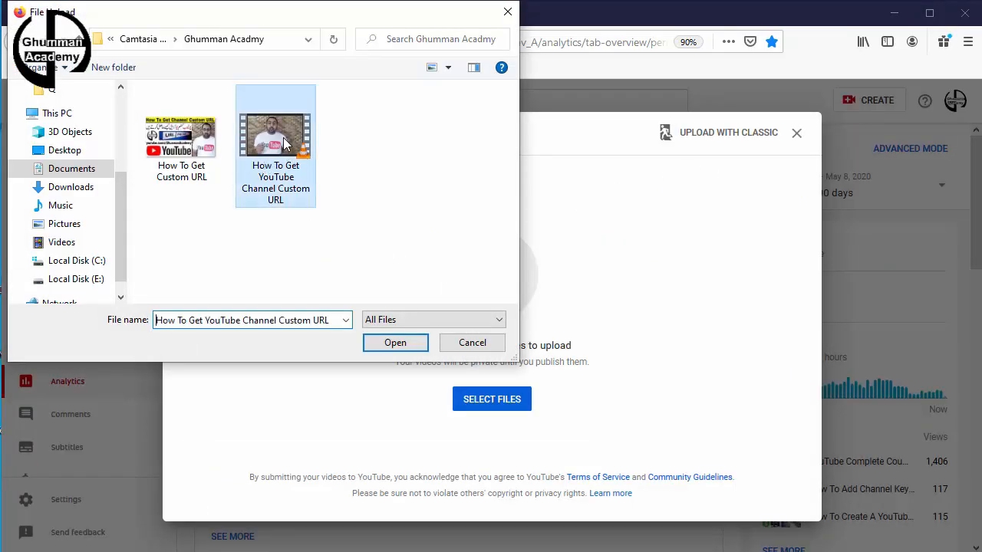
pyautogui.click(395, 343)
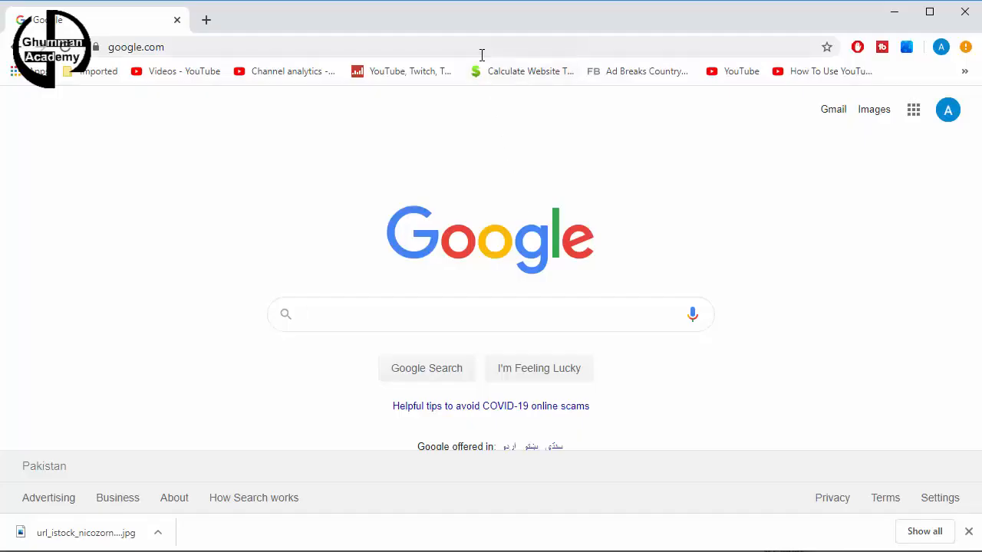
# Switch to Chrome and open the YouTube home page, youtube.com.
pyautogui.click(480, 54)
pyautogui.write('youtub')
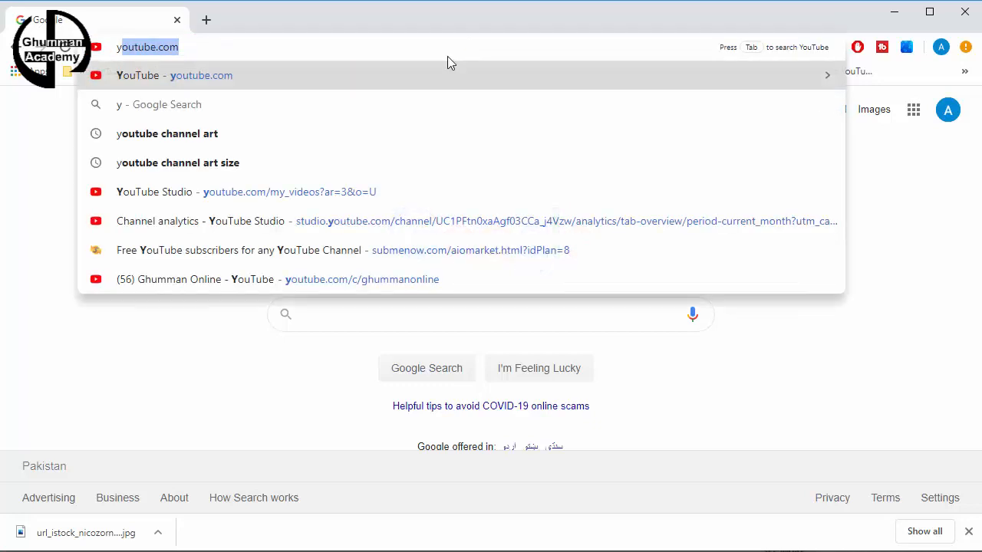
pyautogui.click(184, 74)
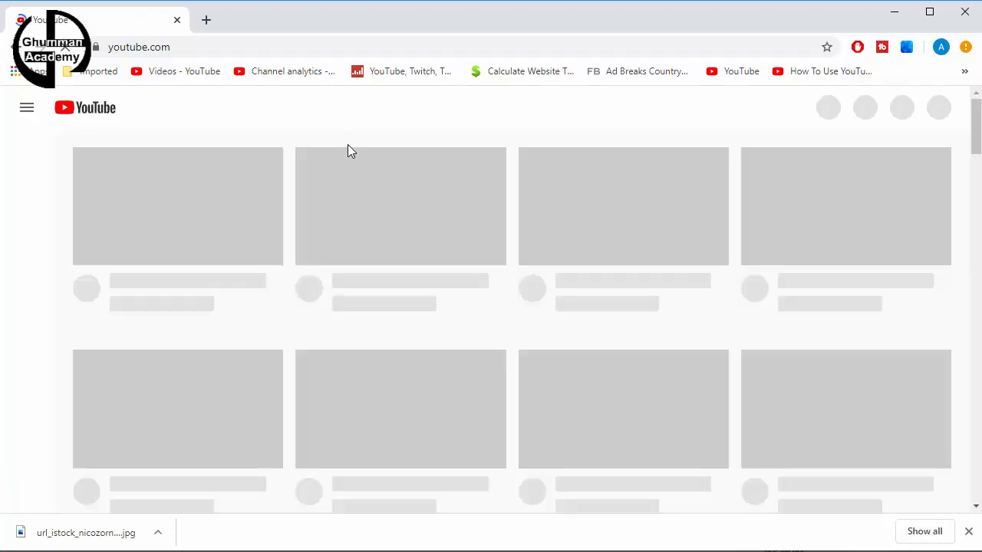
# Search YouTube for "how to get youtube channel custom url".
pyautogui.click(309, 110)
pyautogui.write('h')
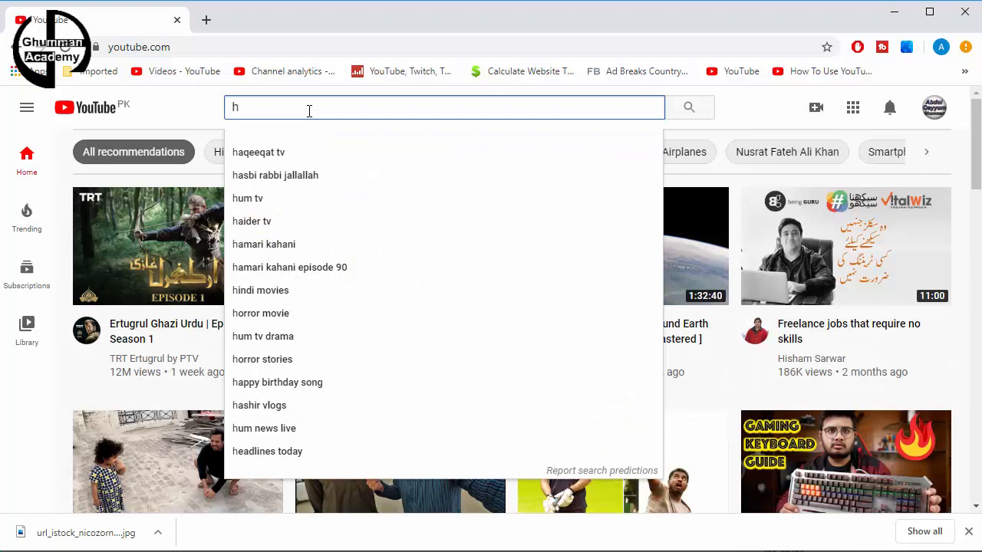
pyautogui.write('ot to')
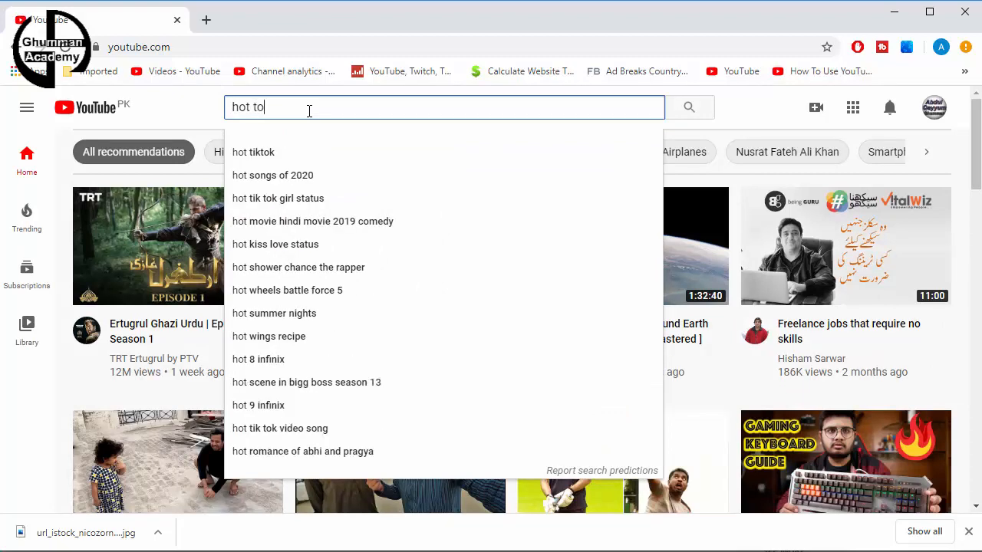
pyautogui.write(' get ')
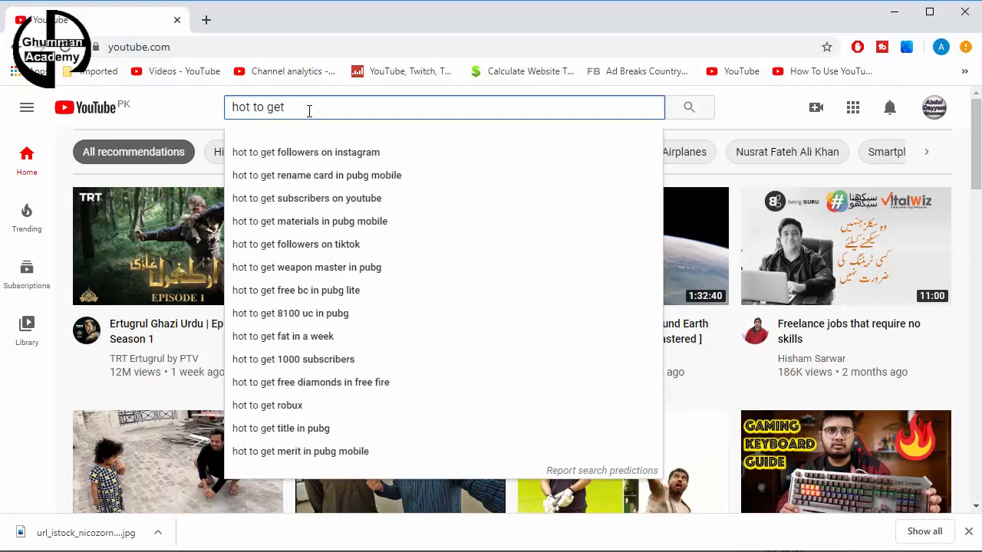
pyautogui.write('you')
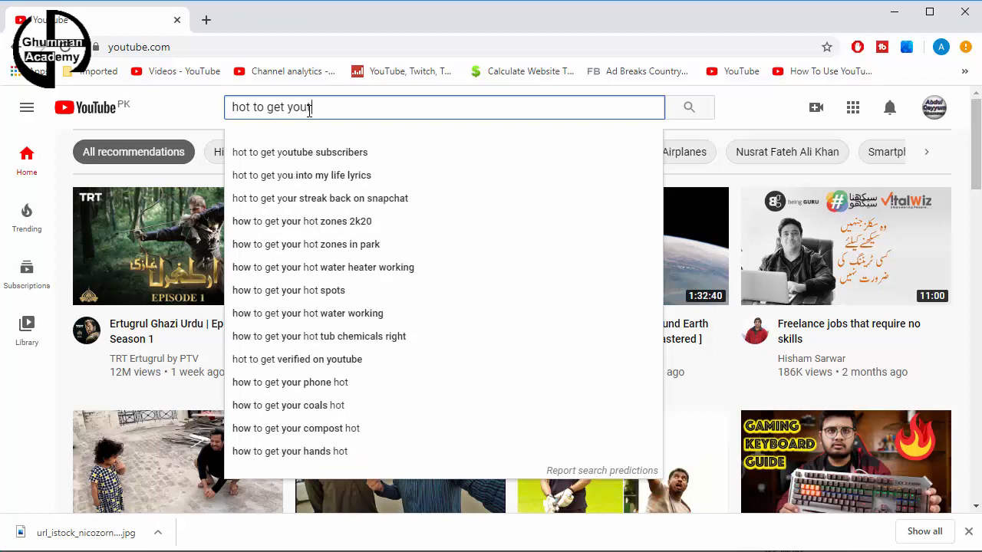
pyautogui.write('tube chan')
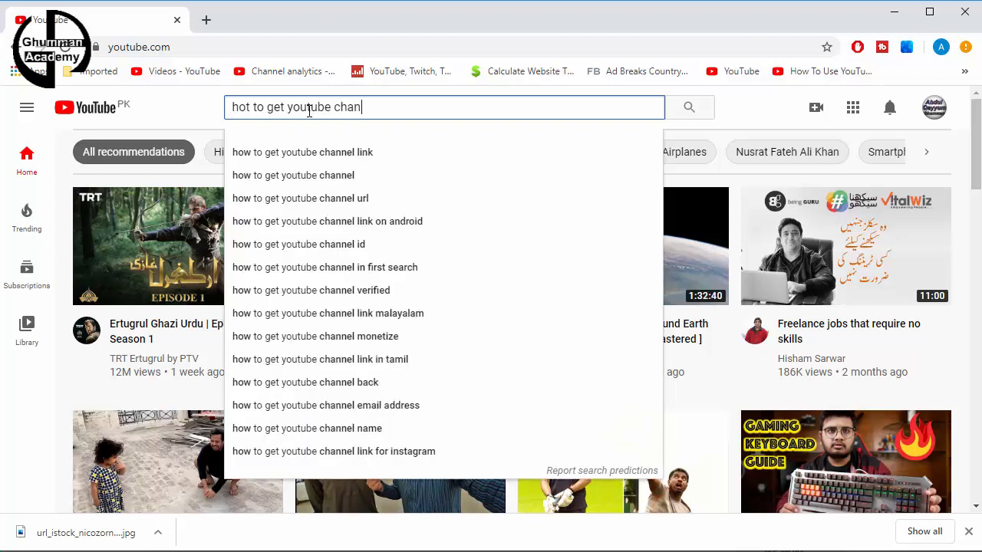
pyautogui.write('nel cu')
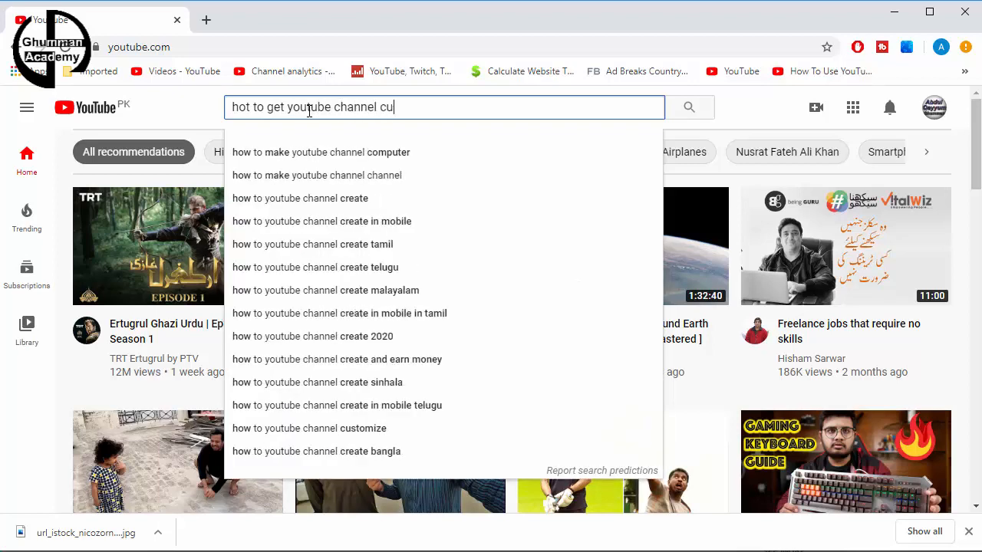
pyautogui.write('stom')
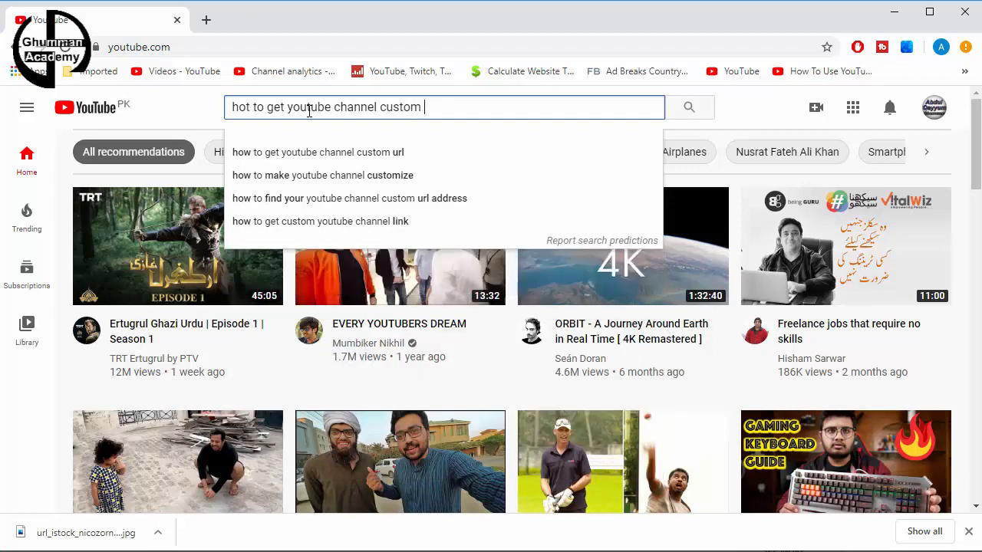
pyautogui.write(' url')
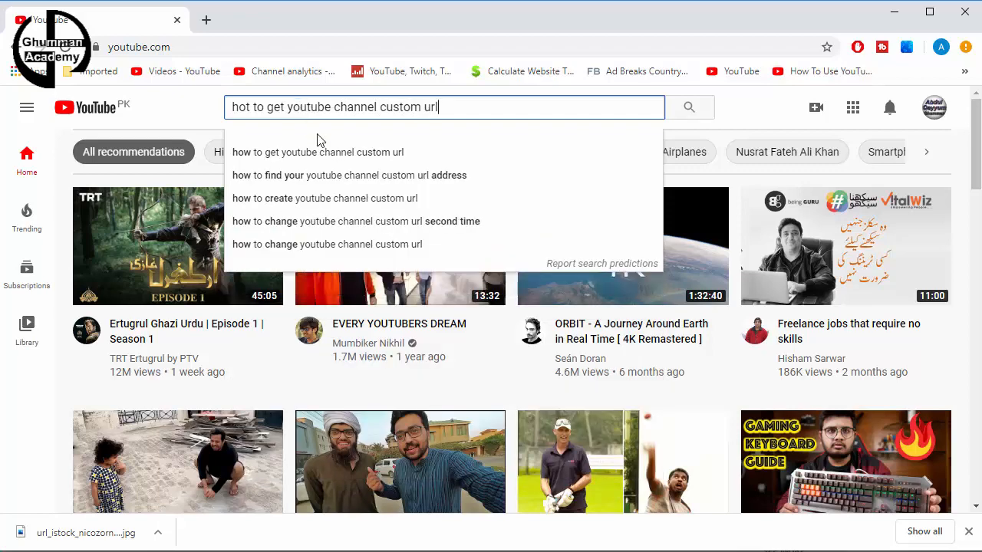
pyautogui.click(288, 163)
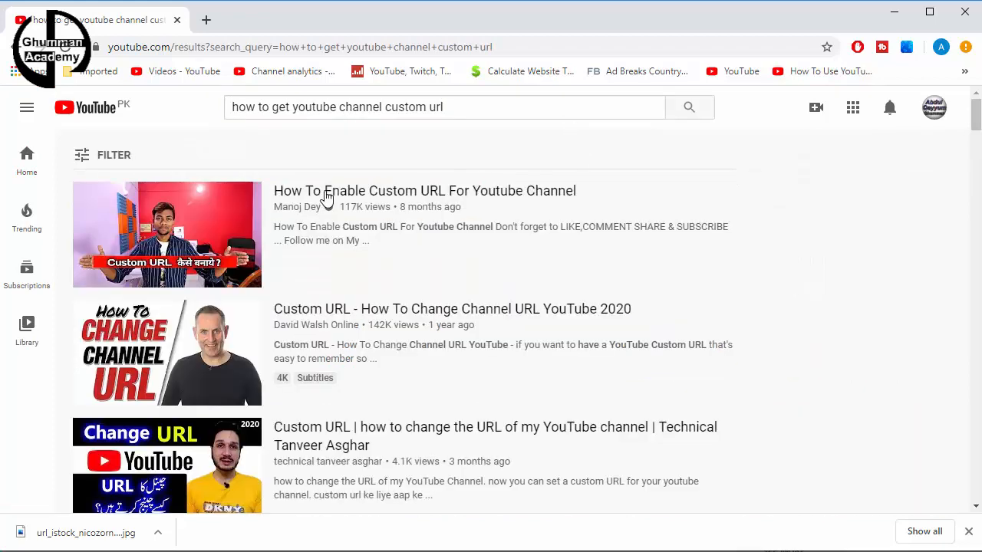
# Copy the first result's title, "How To Enable Custom URL For Youtube Channel", into the Notepad file a few blank lines below the existing text.
pyautogui.moveTo(271, 190)
pyautogui.mouseDown()
pyautogui.moveTo(290, 188)
pyautogui.moveTo(273, 190)
pyautogui.mouseUp()
pyautogui.hotkey('ctrl', 'c')
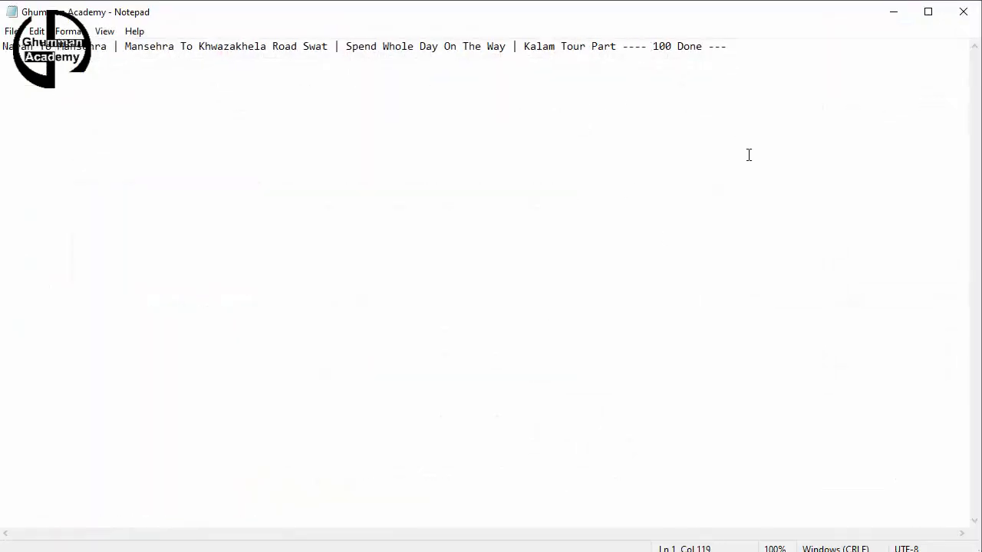
pyautogui.press('Return')
pyautogui.press('Return')
pyautogui.press('Return')
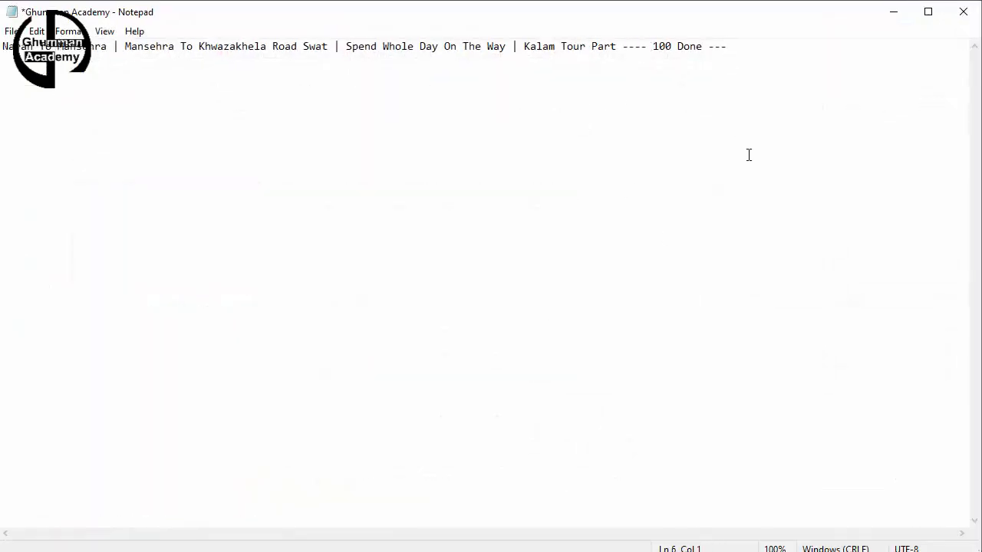
pyautogui.hotkey('ctrl', 'v')
pyautogui.press('Return')
pyautogui.press('Return')
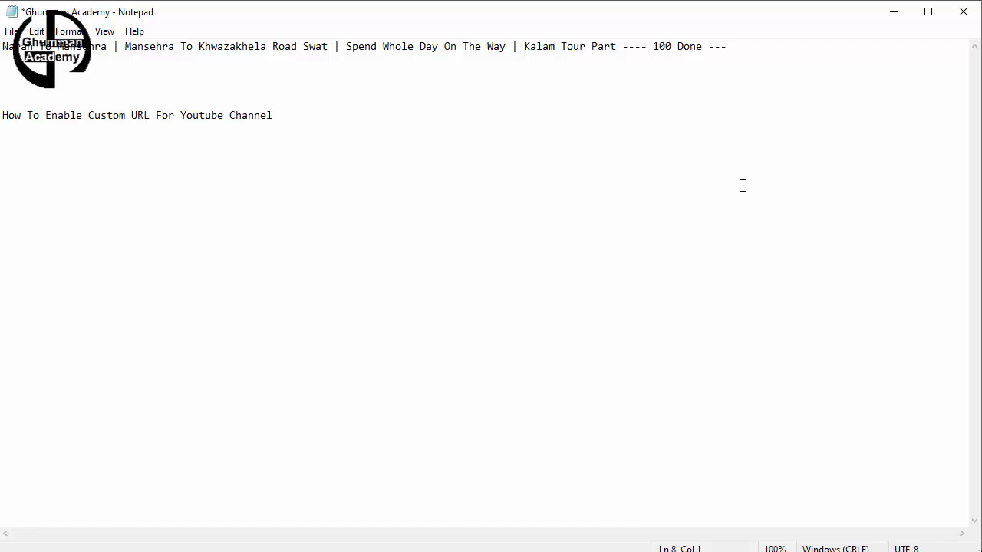
# Copy the result title "Custom URL - How To Change Channel URL YouTube 2020" from Chrome onto the next line in Notepad.
pyautogui.hotkey('alt', 'Tab')
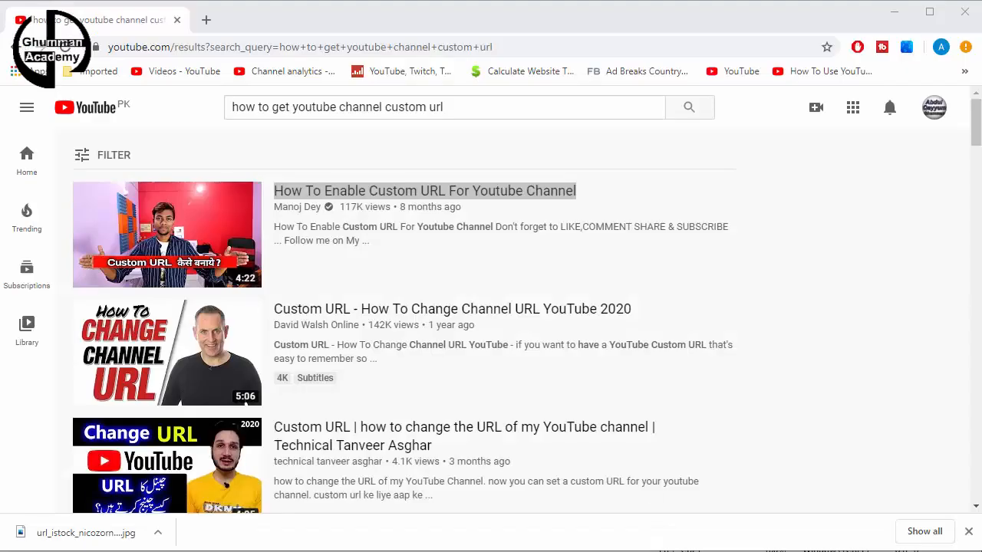
pyautogui.tripleClick(270, 310)
pyautogui.hotkey('ctrl', 'c')
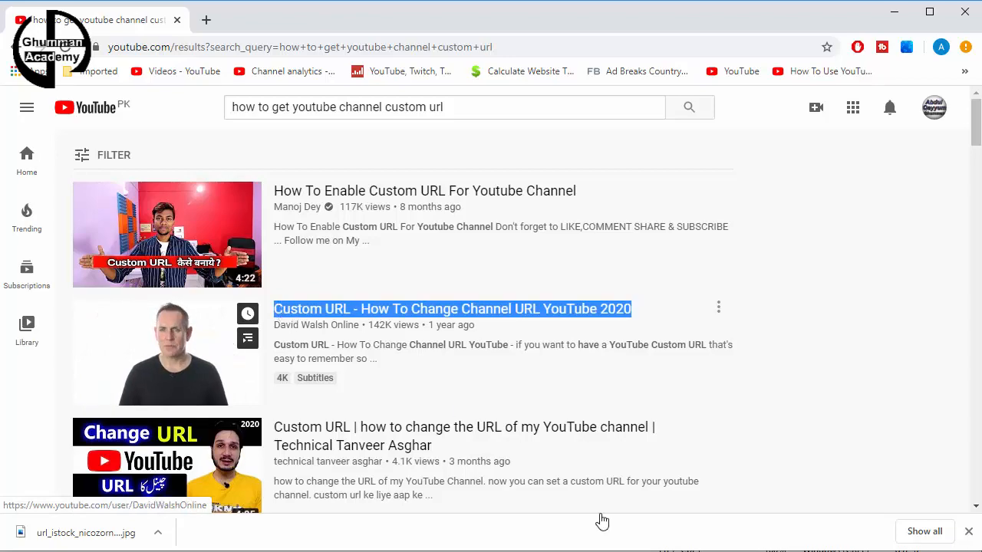
pyautogui.hotkey('alt', 'Tab')
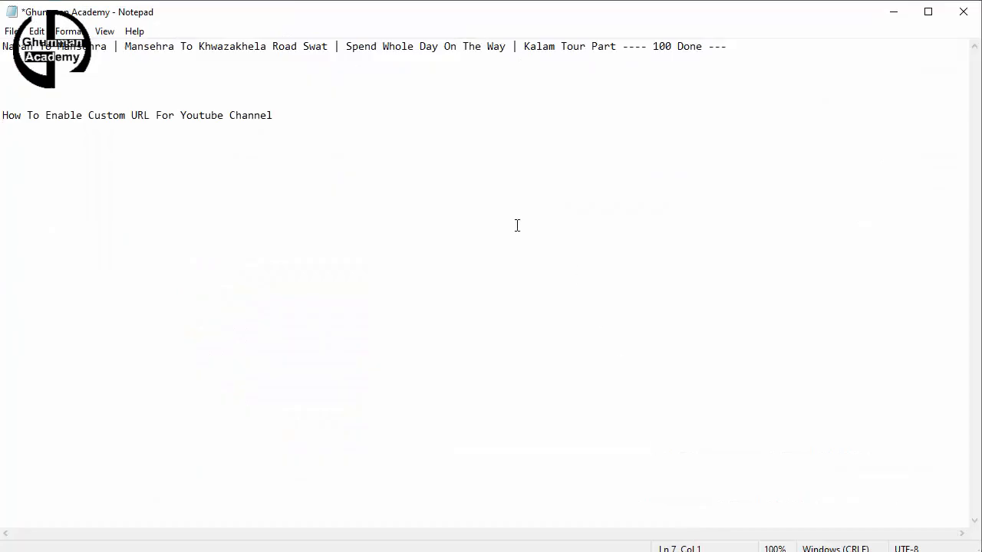
pyautogui.hotkey('ctrl', 'v')
pyautogui.press('Return')
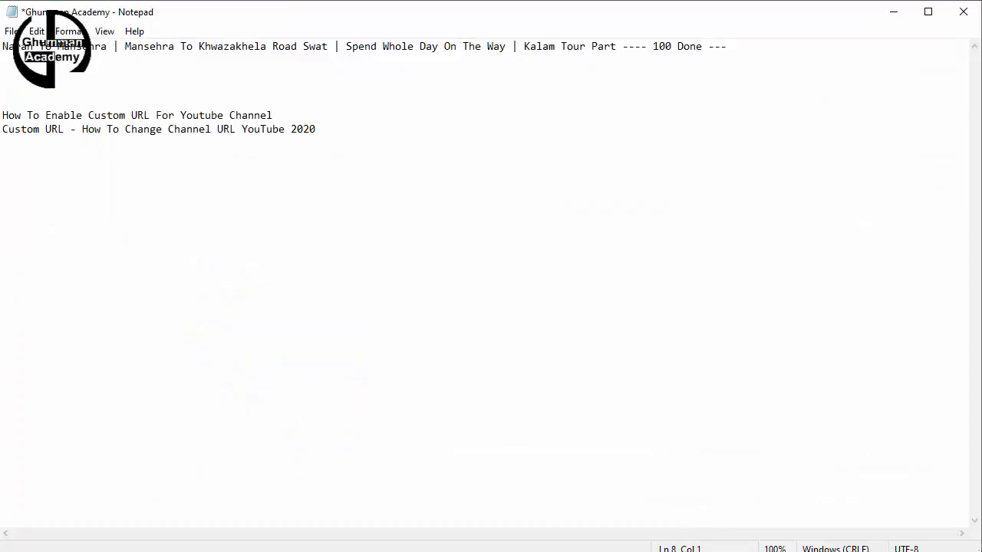
# Copy the result title "How To Enable Custom URL for Youtube Channel On Mobile 2020" from Chrome to the end of the Notepad list.
pyautogui.hotkey('alt', 'Tab')
pyautogui.scroll(-1, 306, 361)
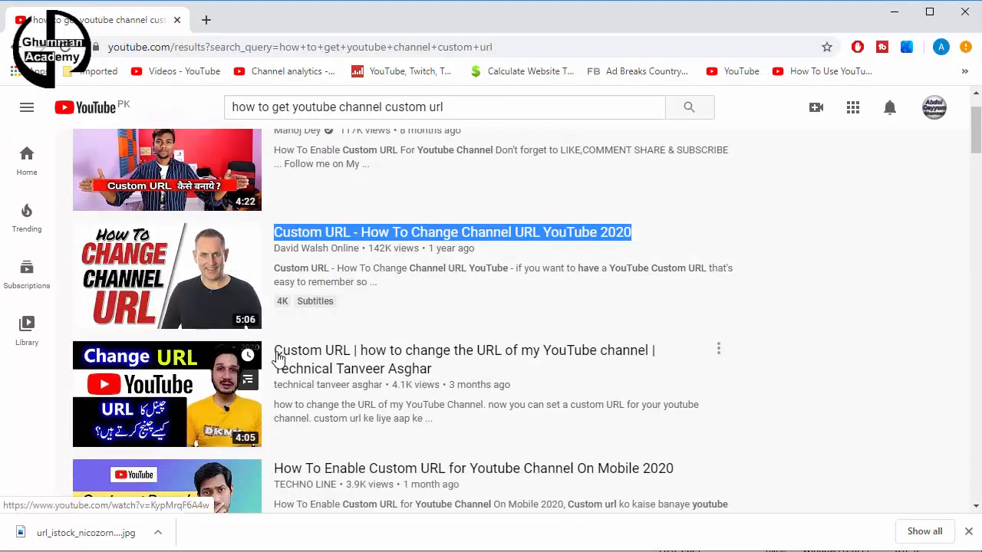
pyautogui.tripleClick(279, 350)
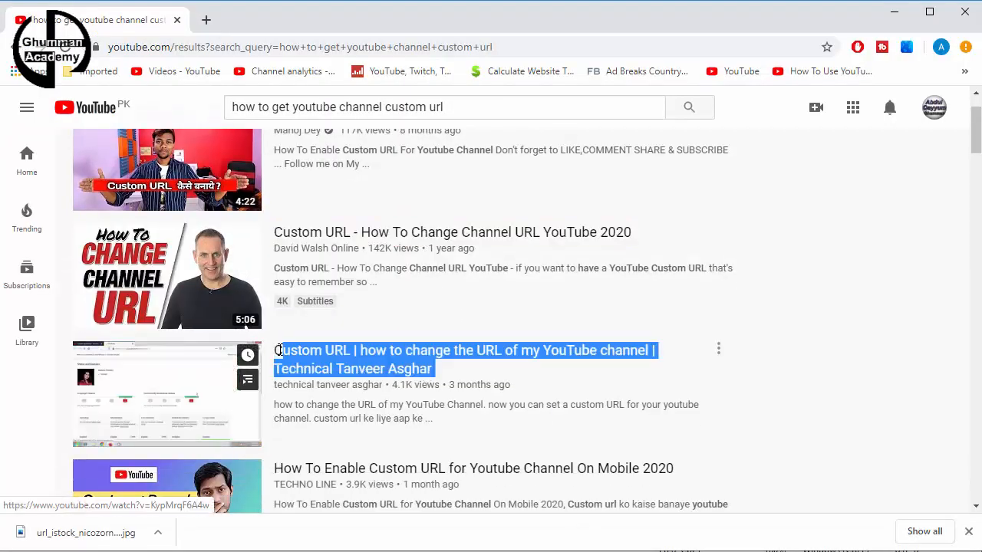
pyautogui.scroll(-2, 884, 398)
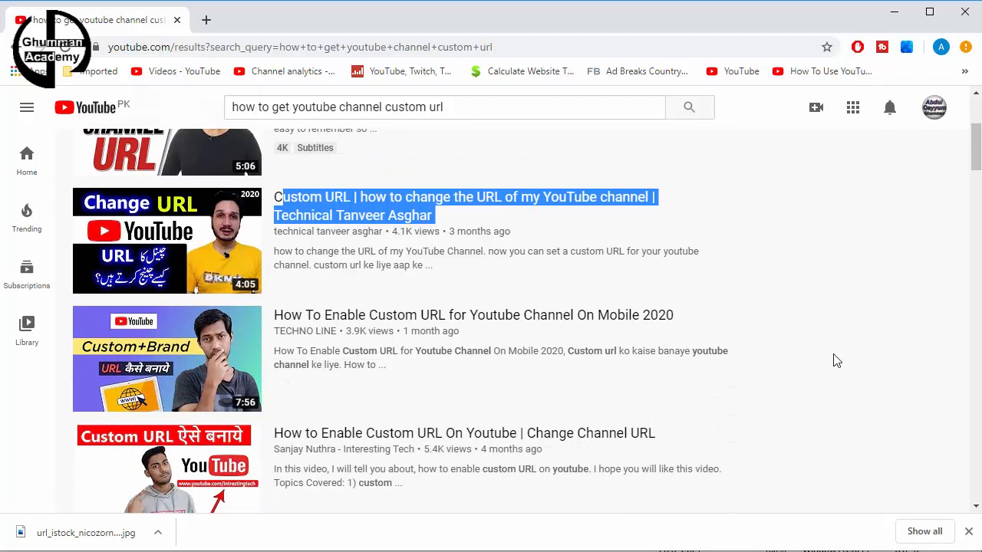
pyautogui.tripleClick(273, 316)
pyautogui.hotkey('ctrl', 'c')
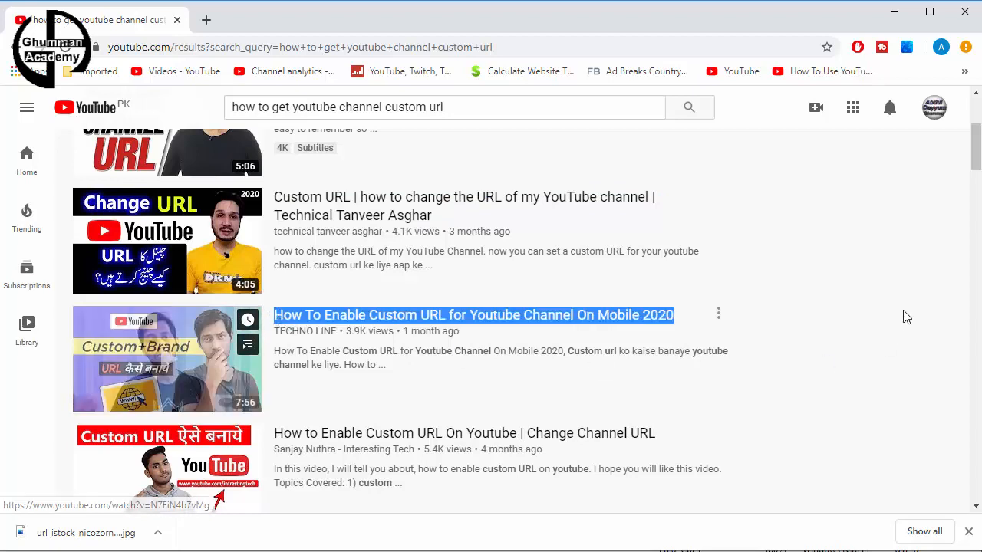
pyautogui.hotkey('alt', 'Tab')
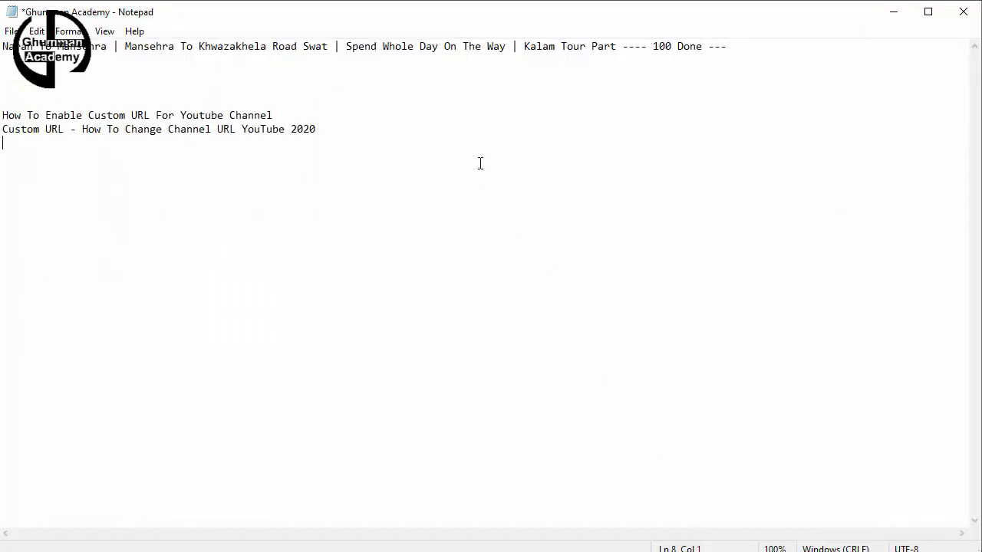
pyautogui.hotkey('ctrl', 'v')
pyautogui.press('Return')
pyautogui.press('Return')
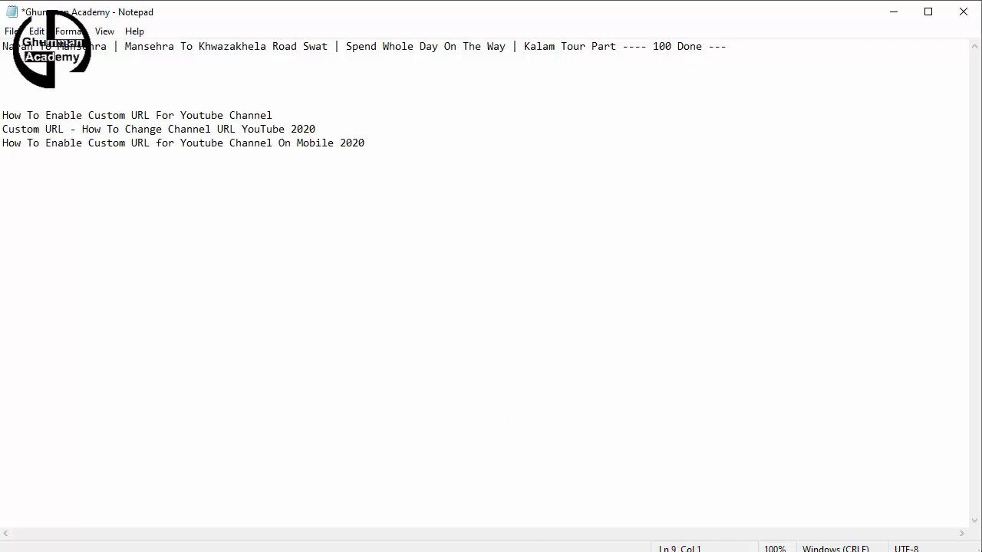
# Copy the full title of the "Custom URL for Youtube Channel in Studio Beta" result from Chrome into the Notepad list and save the file.
pyautogui.hotkey('alt', 'Tab')
pyautogui.scroll(-1, 532, 357)
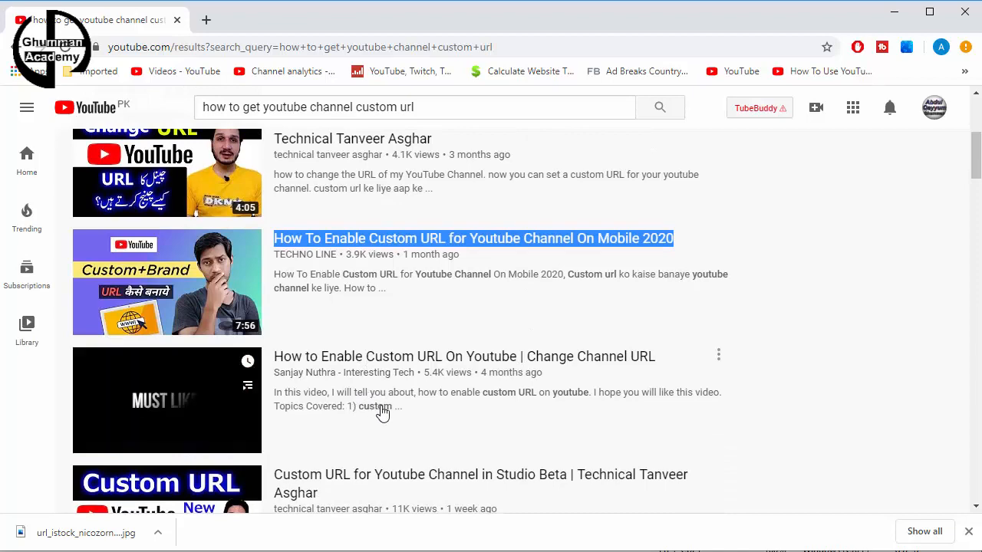
pyautogui.scroll(-1, 383, 410)
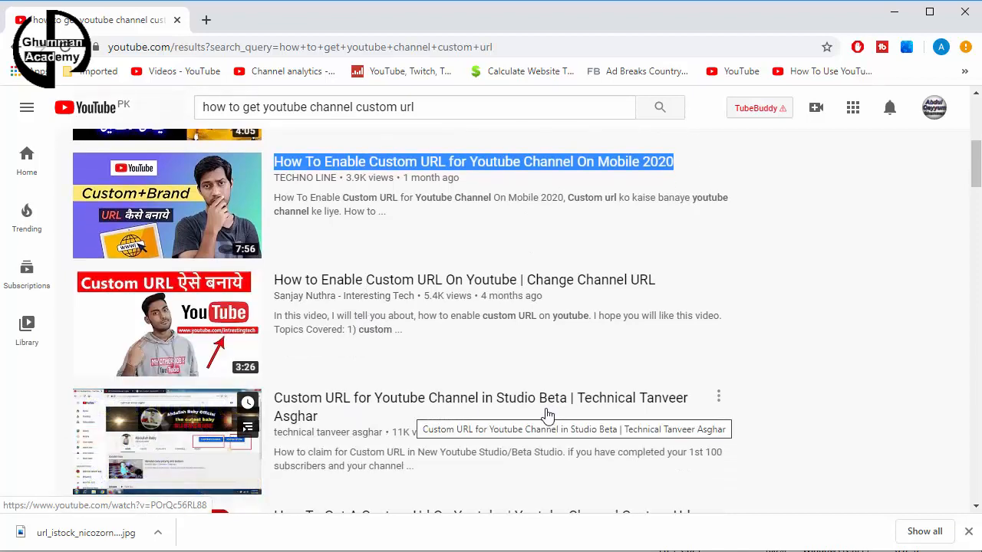
pyautogui.scroll(-1, 530, 411)
pyautogui.scroll(-1, 360, 364)
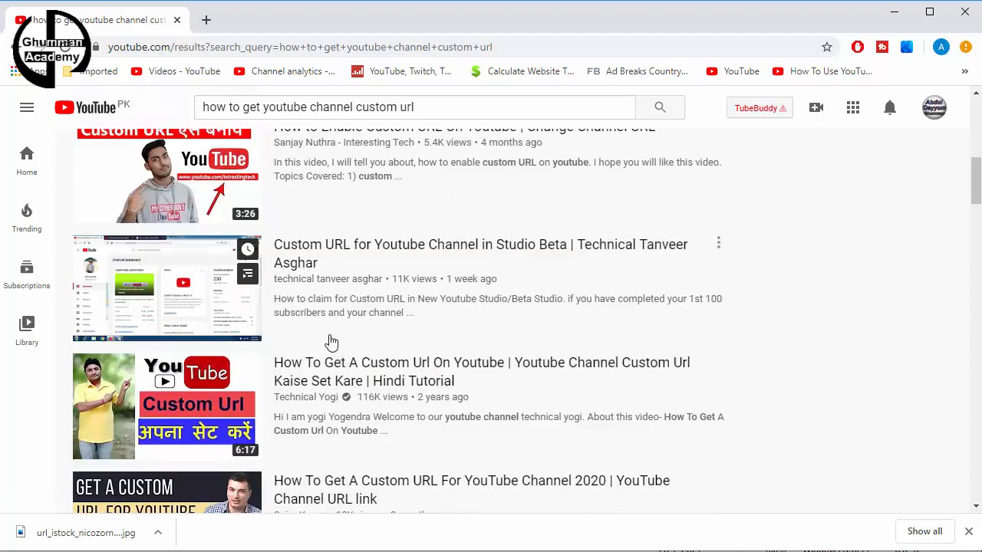
pyautogui.tripleClick(275, 249)
pyautogui.hotkey('ctrl', 'c')
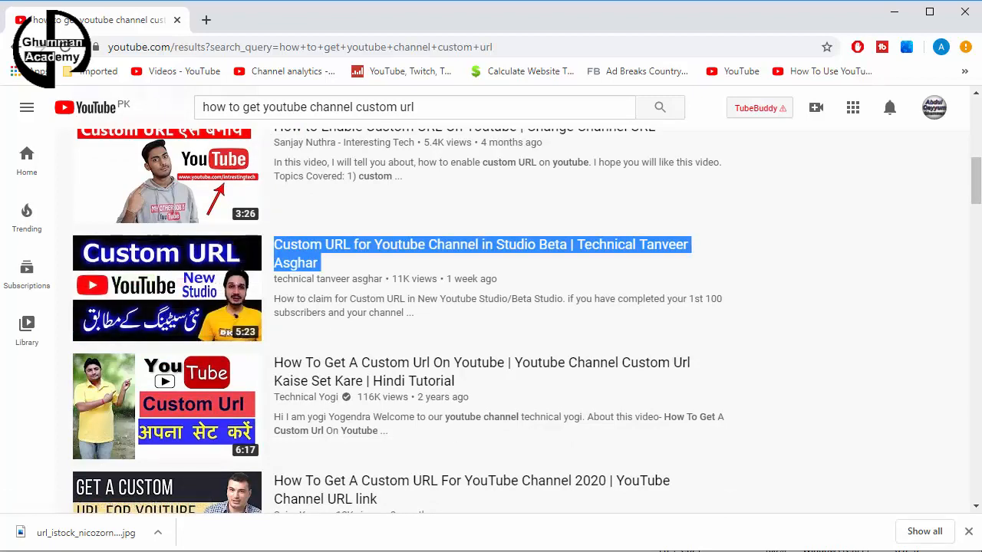
pyautogui.hotkey('alt', 'Tab')
pyautogui.hotkey('ctrl', 'v')
pyautogui.press('Return')
pyautogui.press('Return')
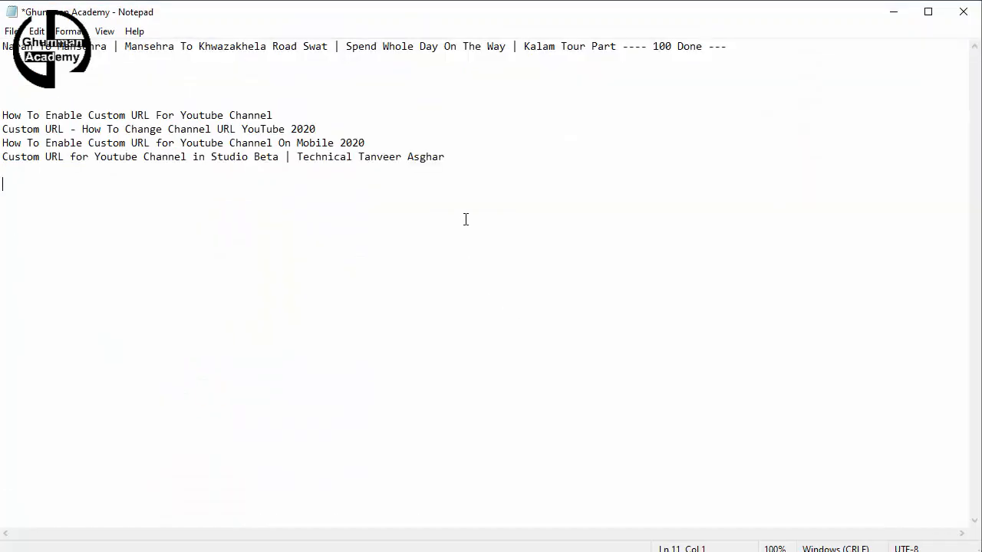
pyautogui.hotkey('ctrl', 's')
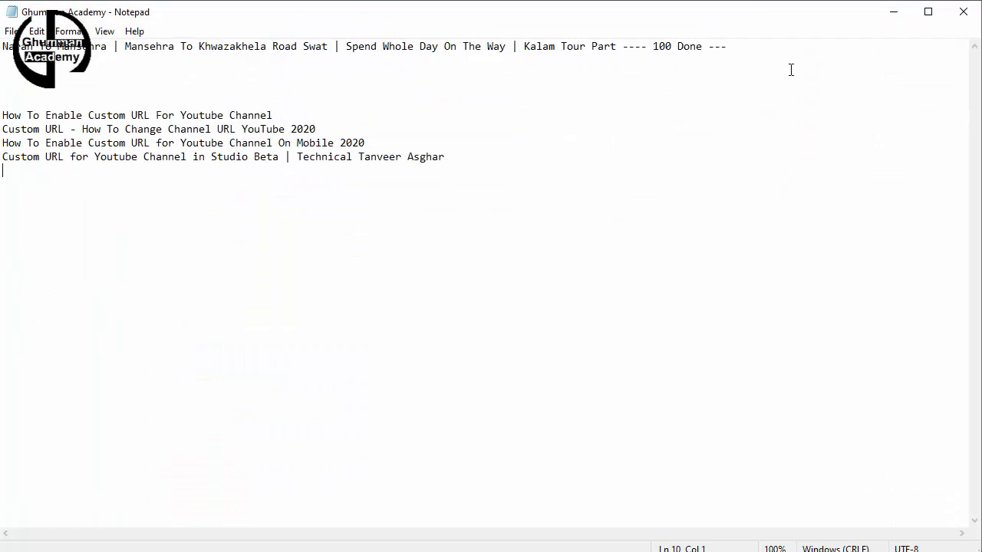
# Copy the Chrome result title "How To Get A Custom Url On Youtube | Youtube Channel Custom Url Kaise Set Kare | Hindi Tutorial" into the Notepad list.
pyautogui.click(895, 14)
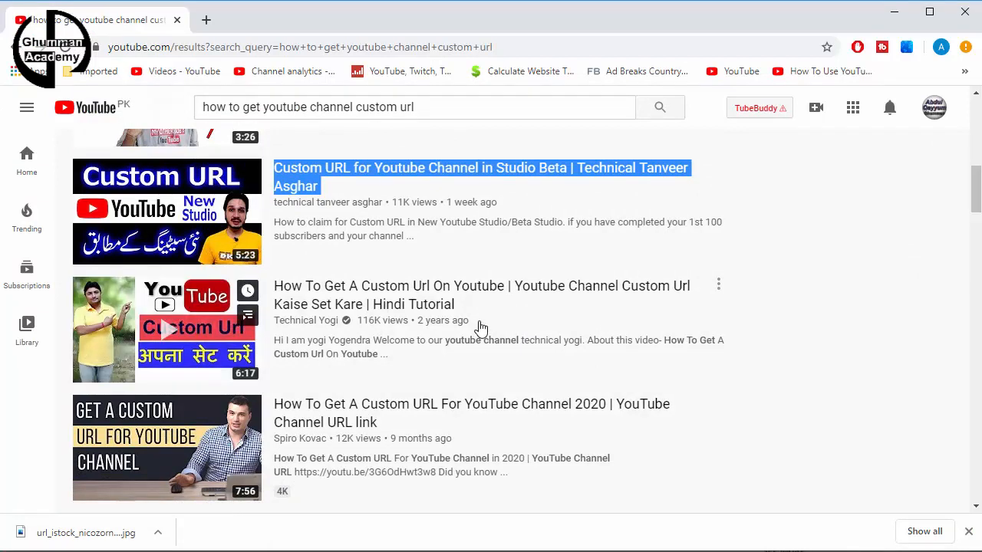
pyautogui.click(283, 289)
pyautogui.tripleClick(281, 288)
pyautogui.hotkey('ctrl', 'c')
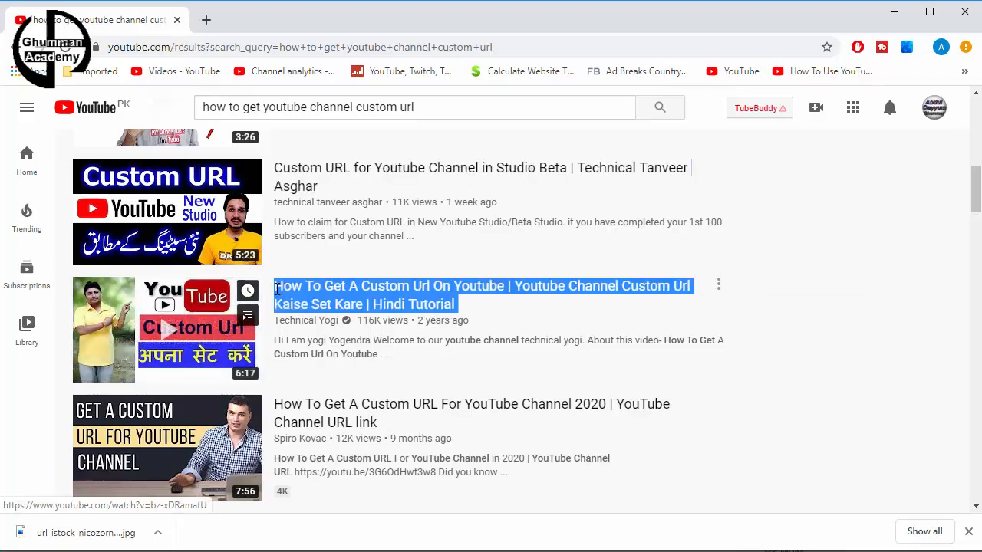
pyautogui.hotkey('alt', 'Tab')
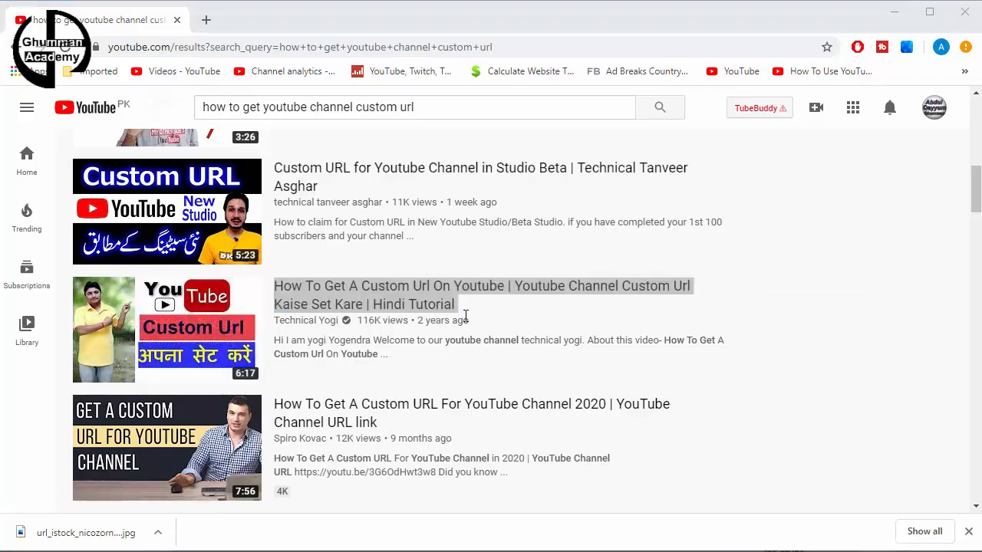
pyautogui.hotkey('ctrl', 'v')
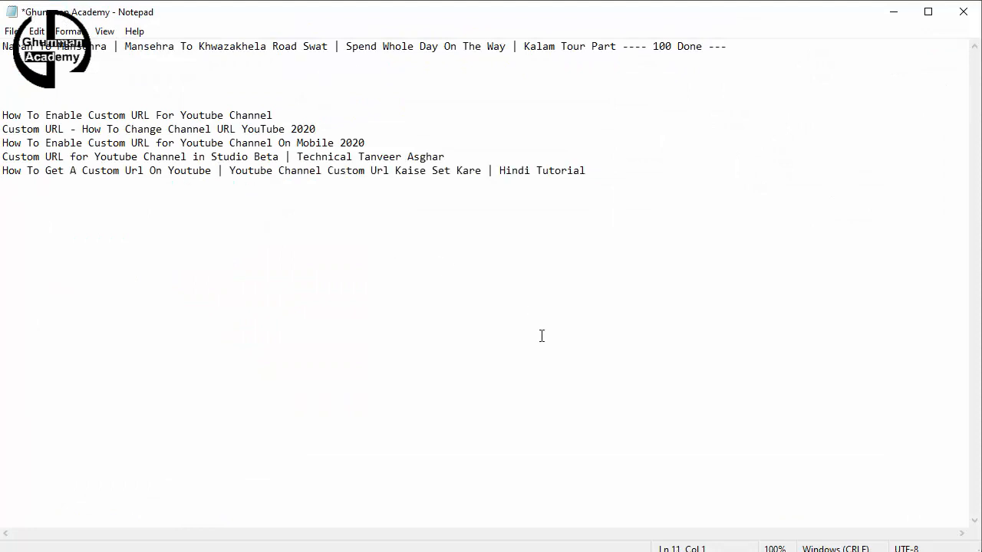
# Copy the related result title "How To Create A Custom URL For YouTube Channel Hindi/Urdu" from Chrome to the end of the Notepad list.
pyautogui.hotkey('alt', 'Tab')
pyautogui.scroll(-2, 552, 426)
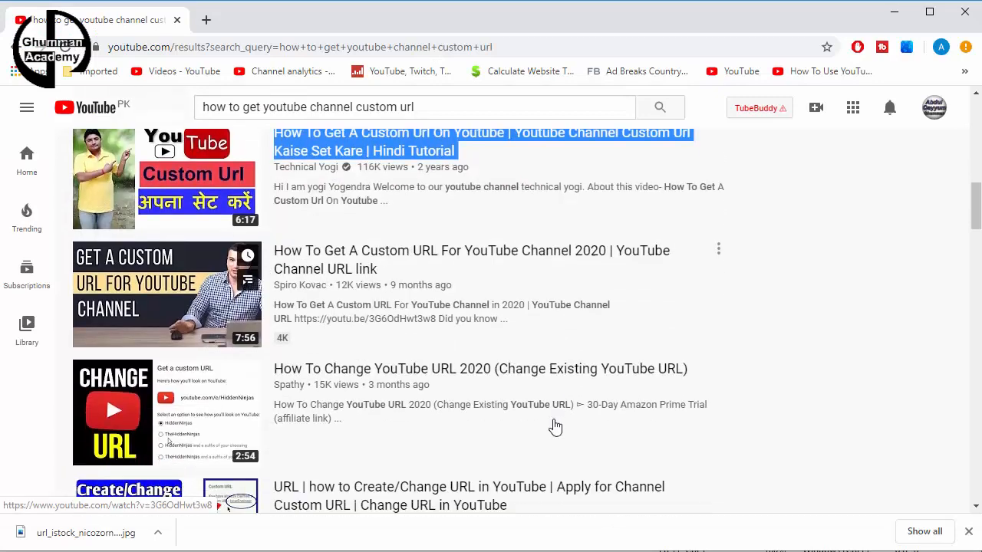
pyautogui.scroll(-1, 519, 416)
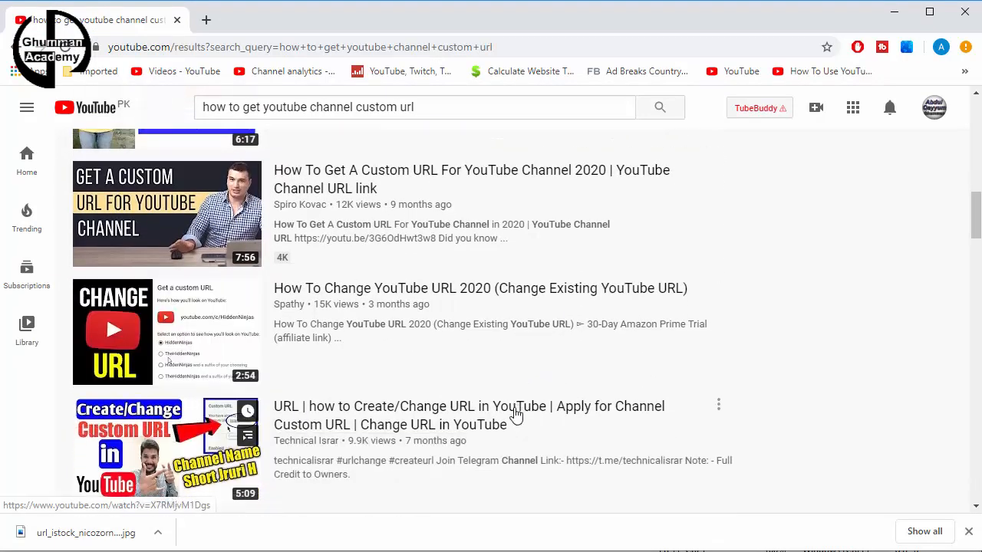
pyautogui.scroll(-2, 518, 415)
pyautogui.scroll(-1, 515, 413)
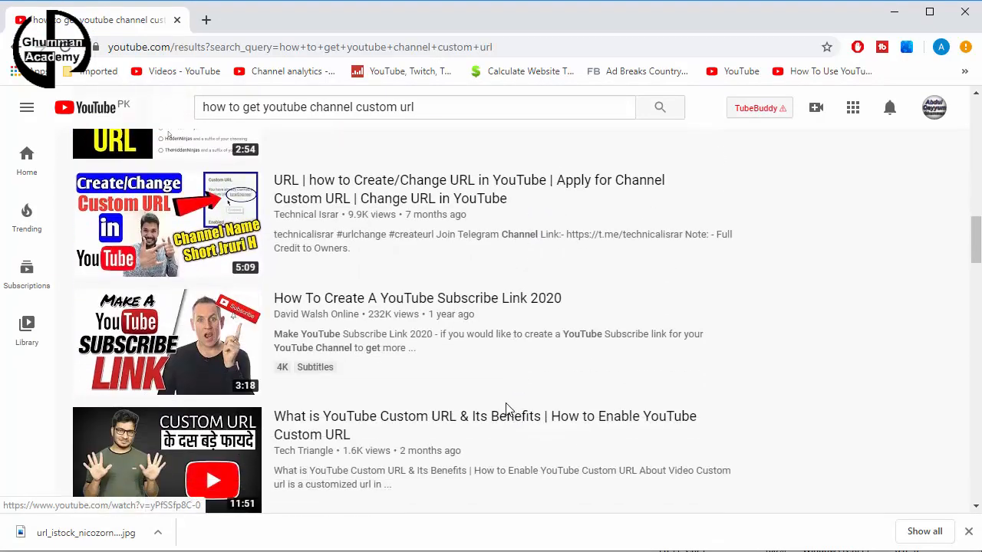
pyautogui.scroll(-1, 495, 404)
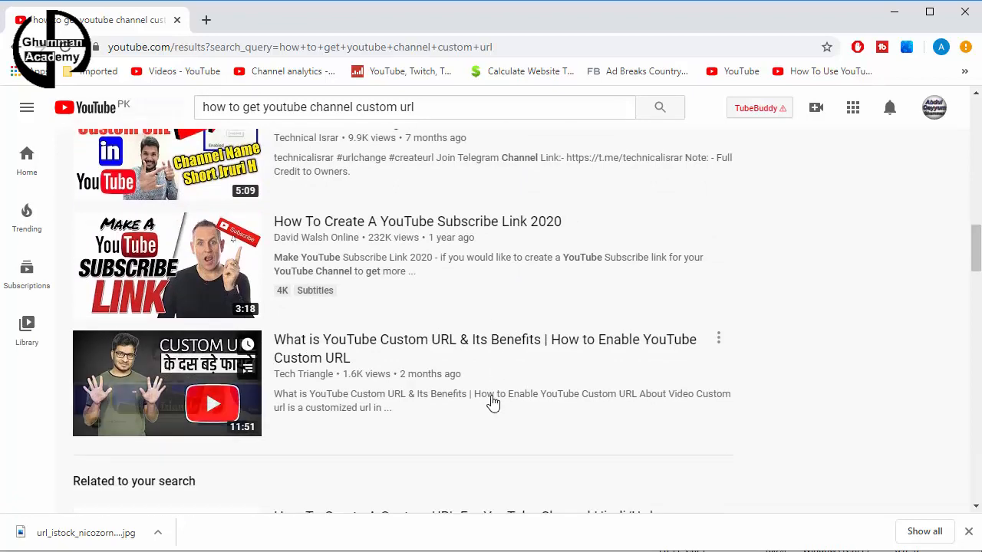
pyautogui.scroll(-2, 492, 404)
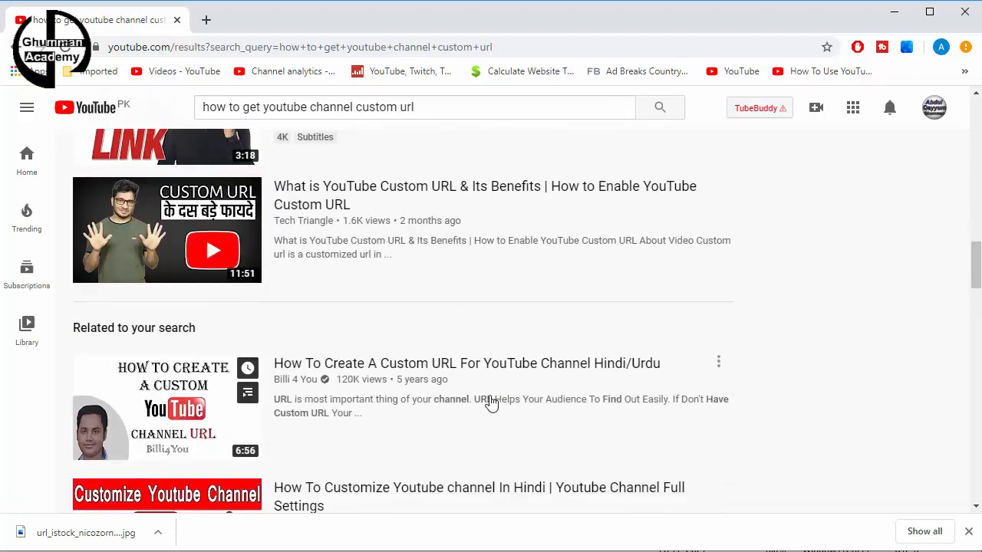
pyautogui.scroll(-3, 492, 404)
pyautogui.scroll(2, 491, 401)
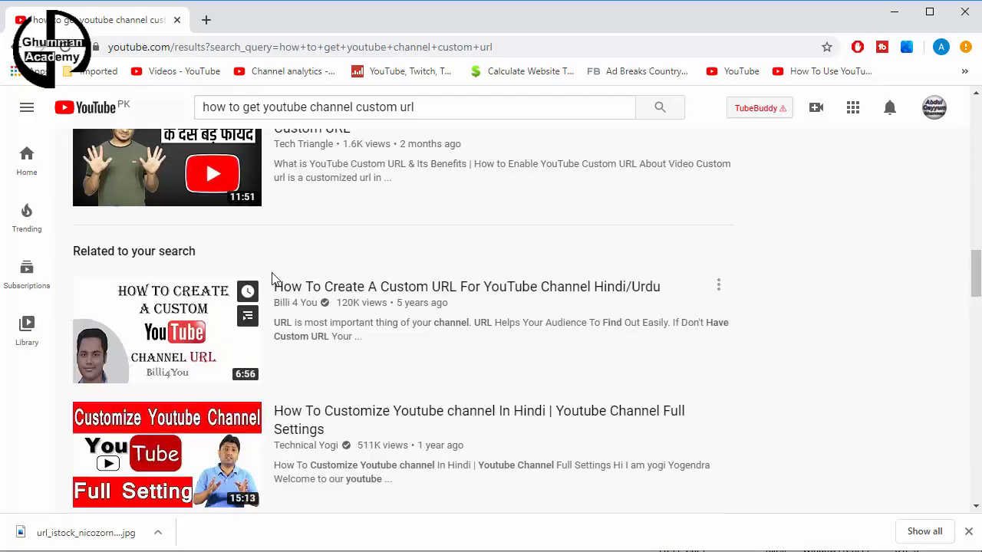
pyautogui.tripleClick(277, 285)
pyautogui.hotkey('ctrl', 'c')
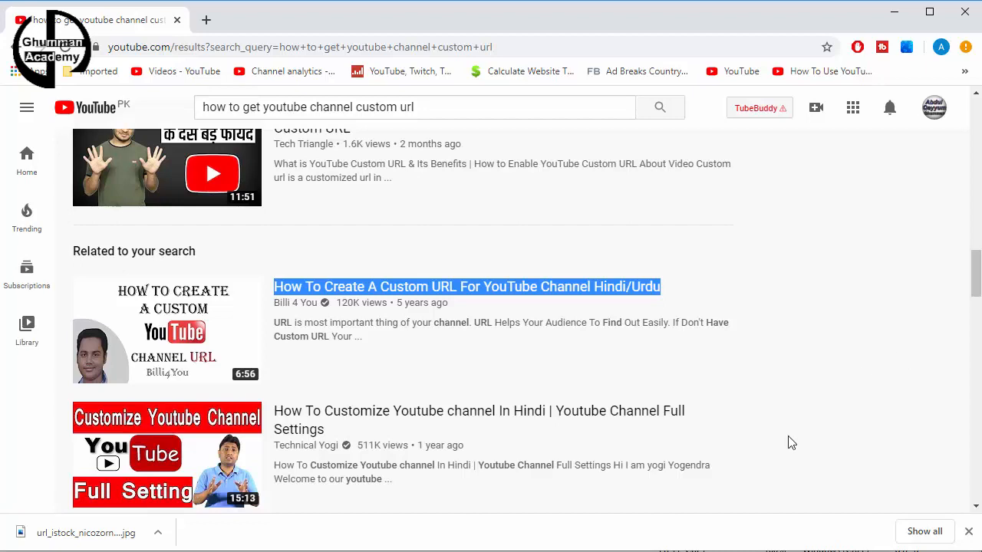
pyautogui.hotkey('alt', 'Tab')
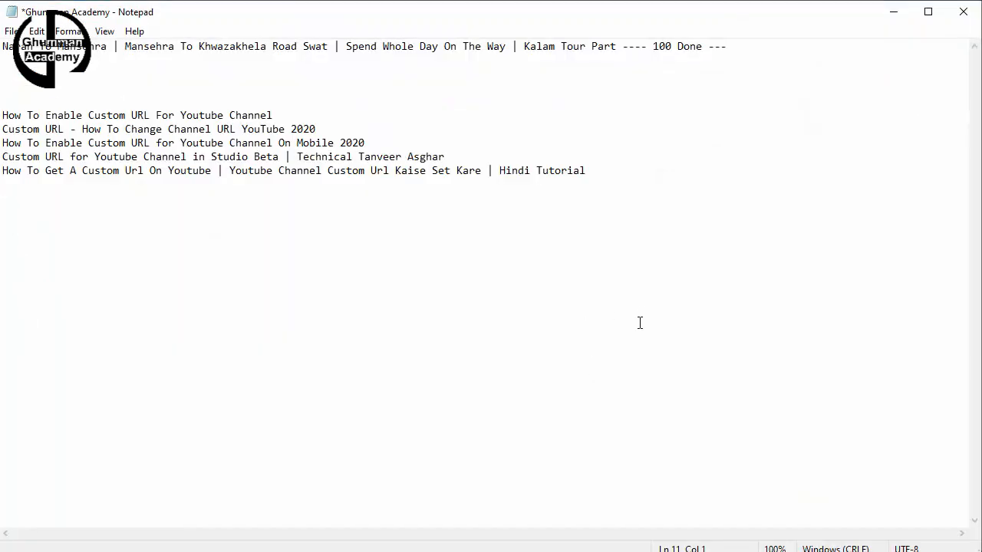
pyautogui.hotkey('ctrl', 'v')
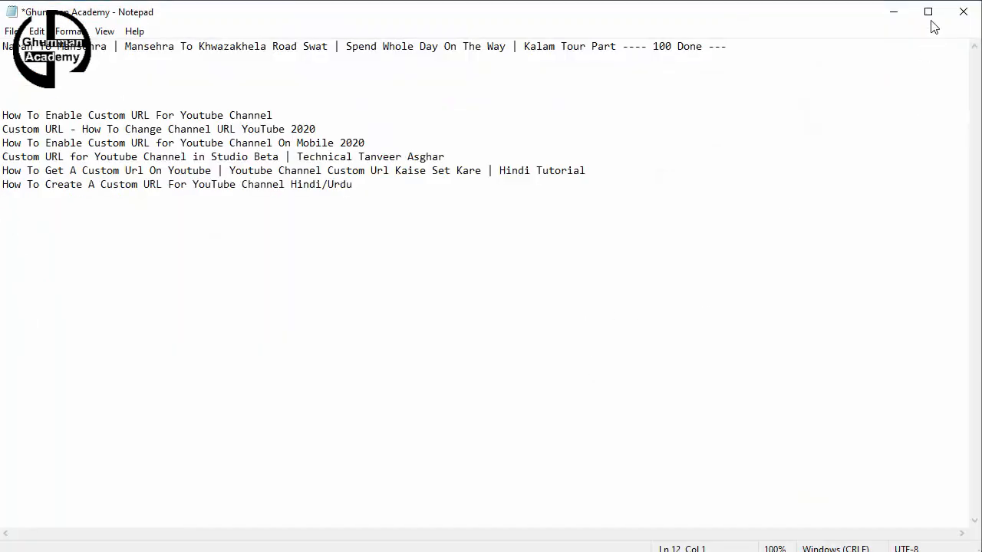
# Copy the full title of the "TIC05 | Create Unique Custom URL" result from Chrome to the end of the Notepad list.
pyautogui.click(892, 13)
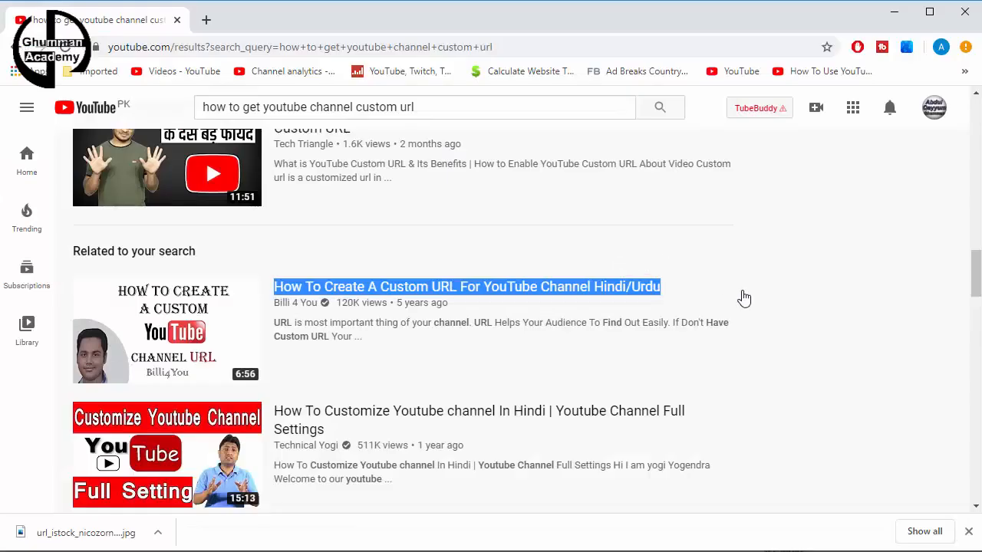
pyautogui.scroll(-1, 743, 298)
pyautogui.scroll(-2, 743, 298)
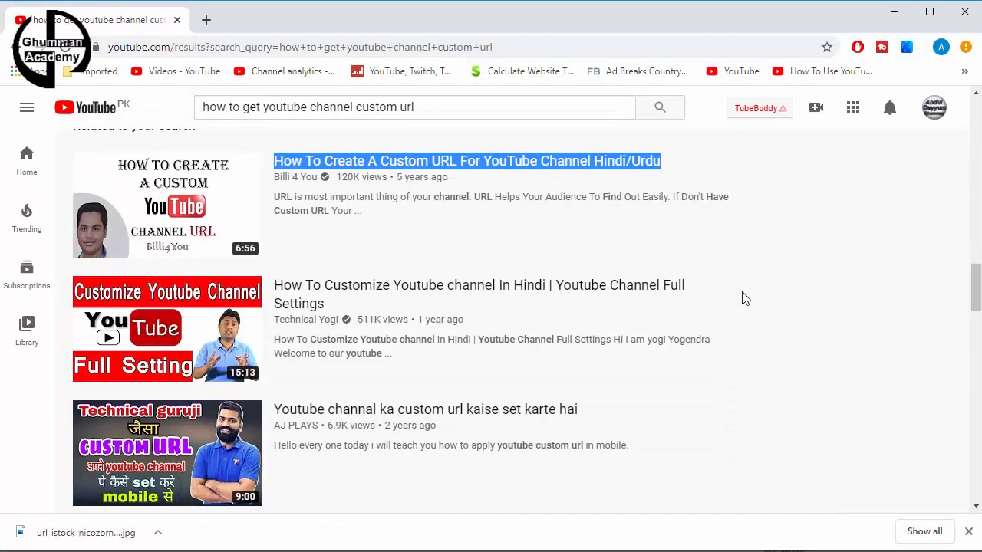
pyautogui.scroll(-1, 743, 299)
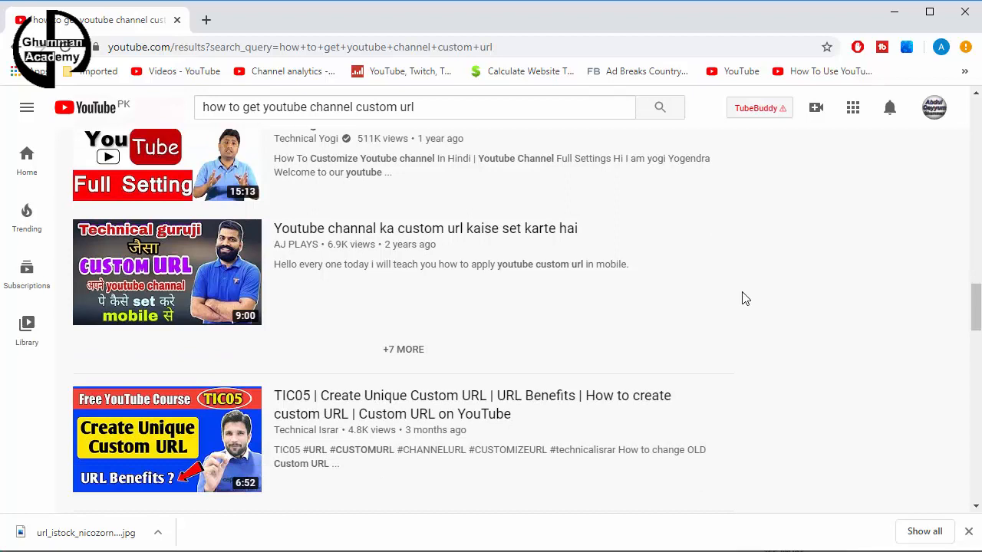
pyautogui.scroll(-1, 743, 298)
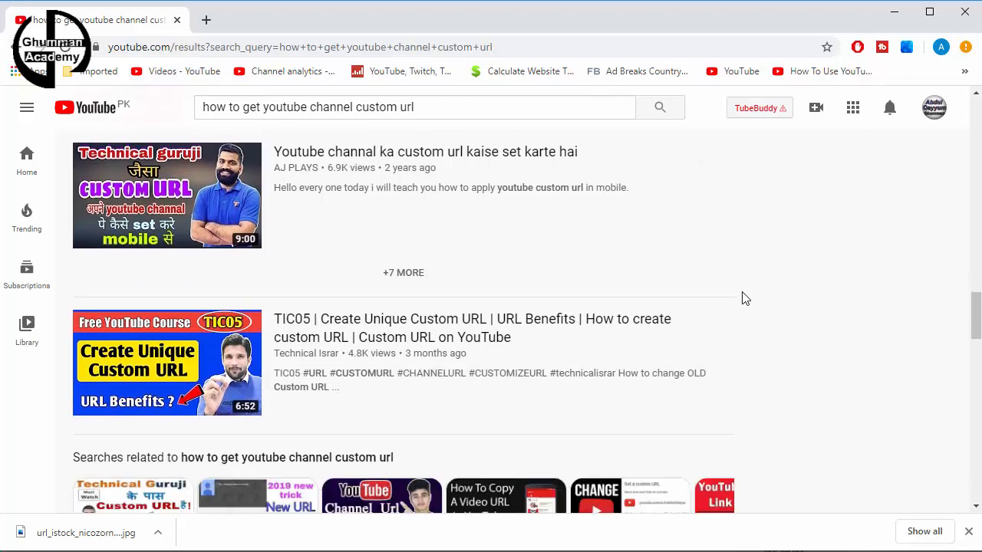
pyautogui.tripleClick(281, 319)
pyautogui.hotkey('ctrl', 'c')
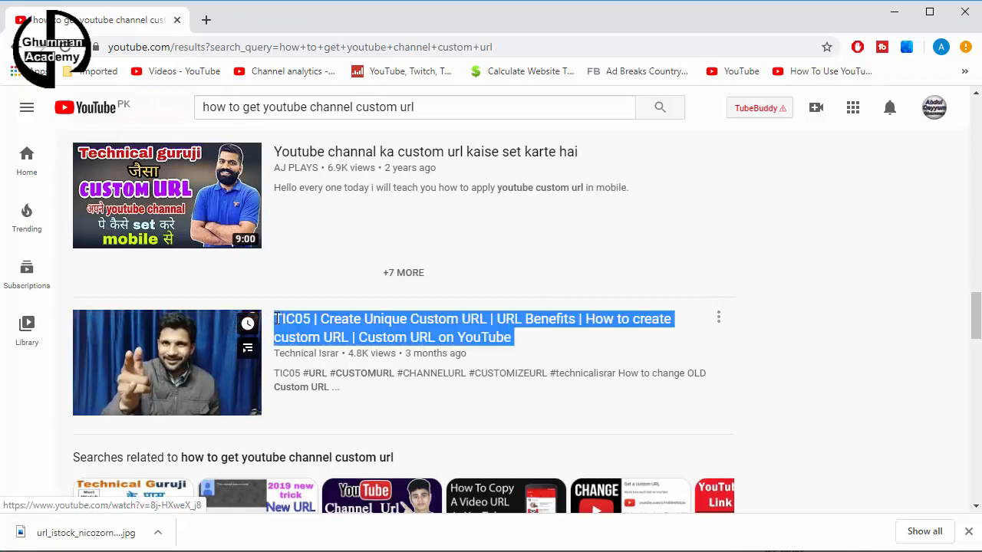
pyautogui.click(702, 549)
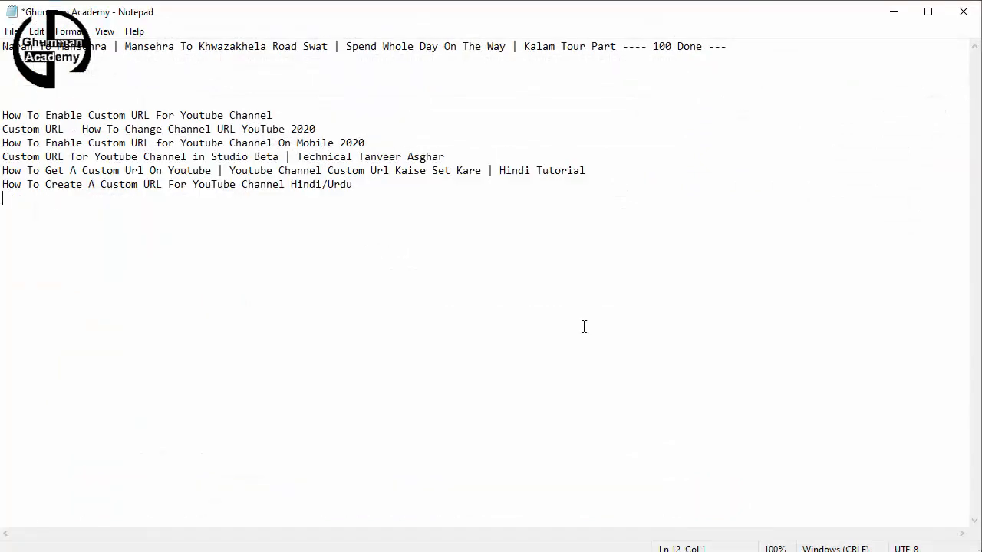
pyautogui.hotkey('ctrl', 'v')
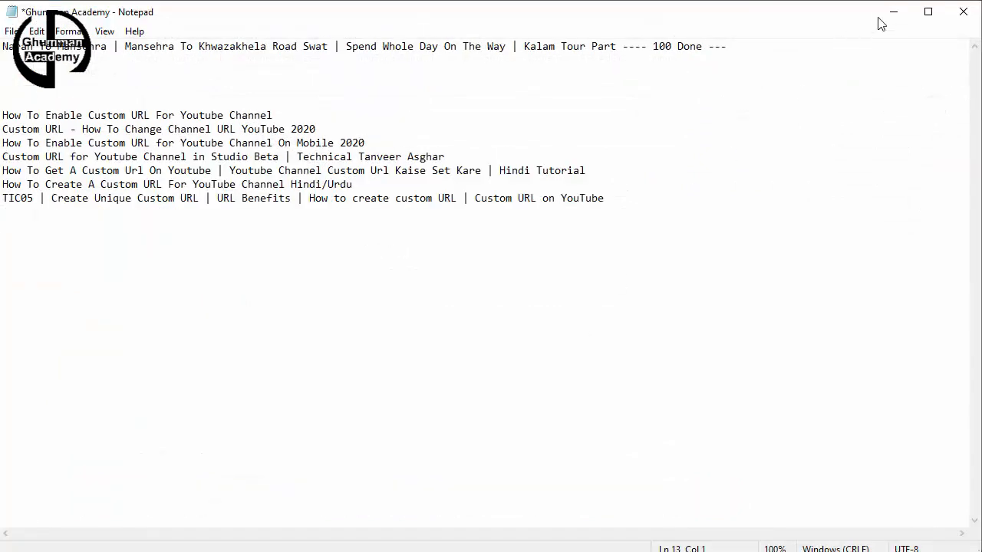
# Return to Chrome and search YouTube for the suggested query "how to claim youtube channel url".
pyautogui.hotkey('alt', 'Tab')
pyautogui.scroll(-2, 629, 333)
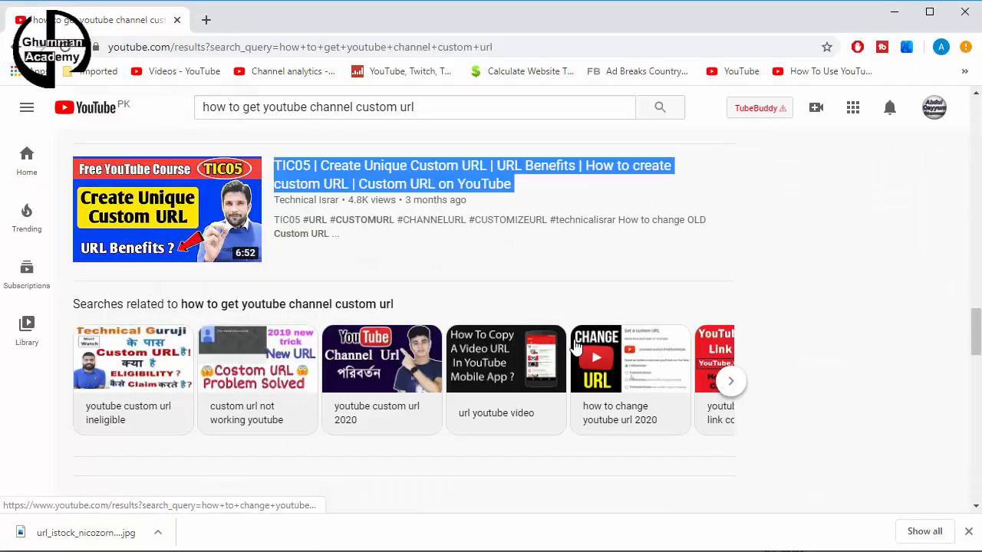
pyautogui.scroll(-2, 572, 345)
pyautogui.scroll(13, 540, 346)
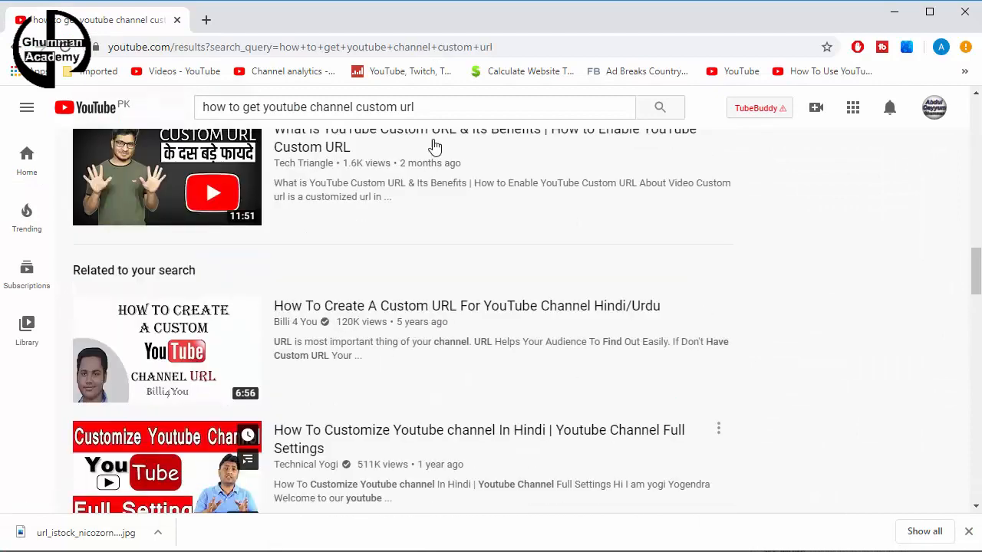
pyautogui.scroll(5, 433, 153)
pyautogui.moveTo(415, 106); pyautogui.dragTo(245, 112)
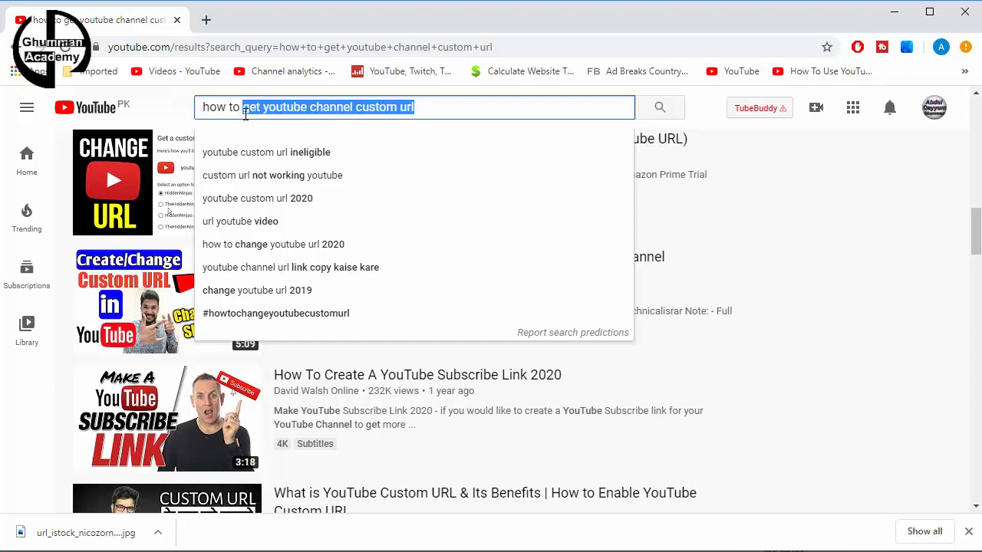
pyautogui.write('cl')
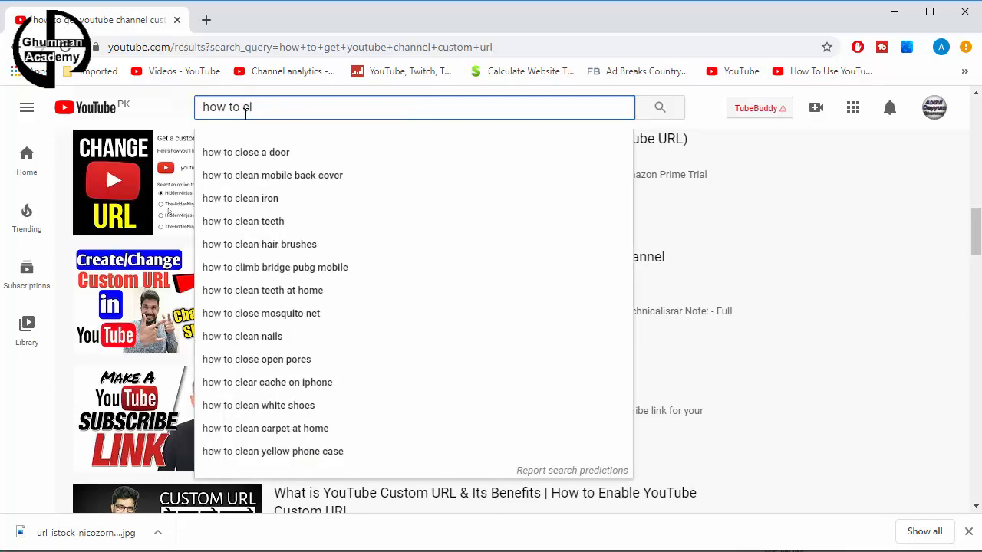
pyautogui.write('aim')
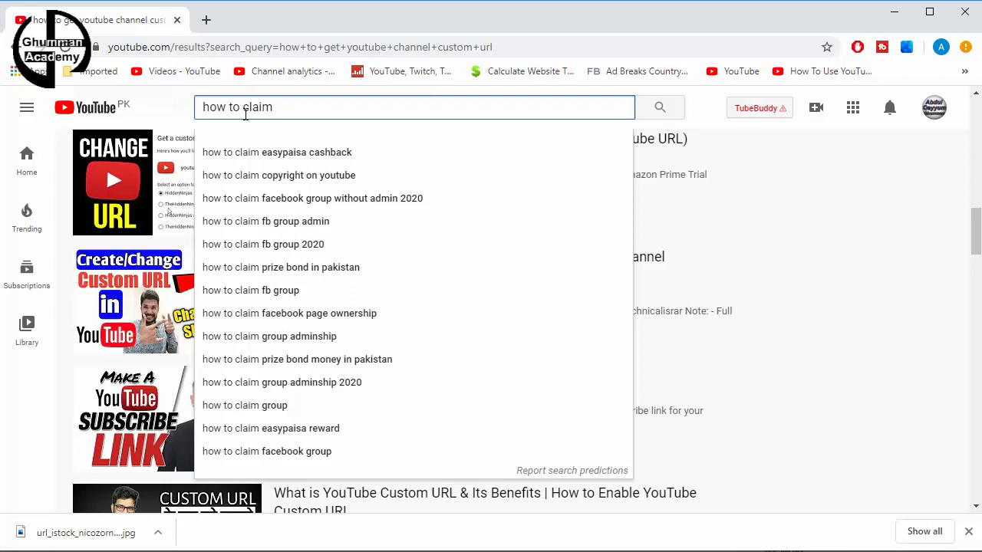
pyautogui.write('youtu')
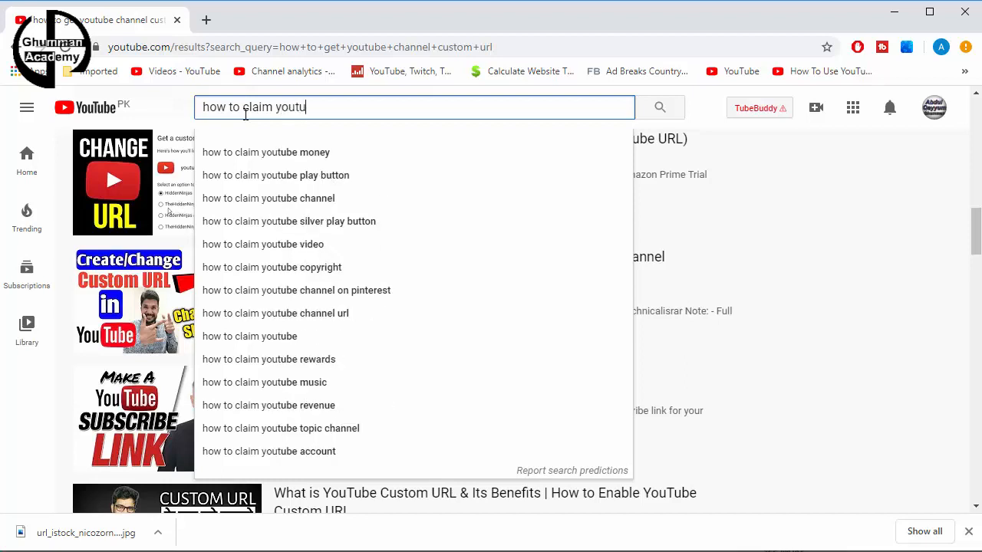
pyautogui.write('be ur')
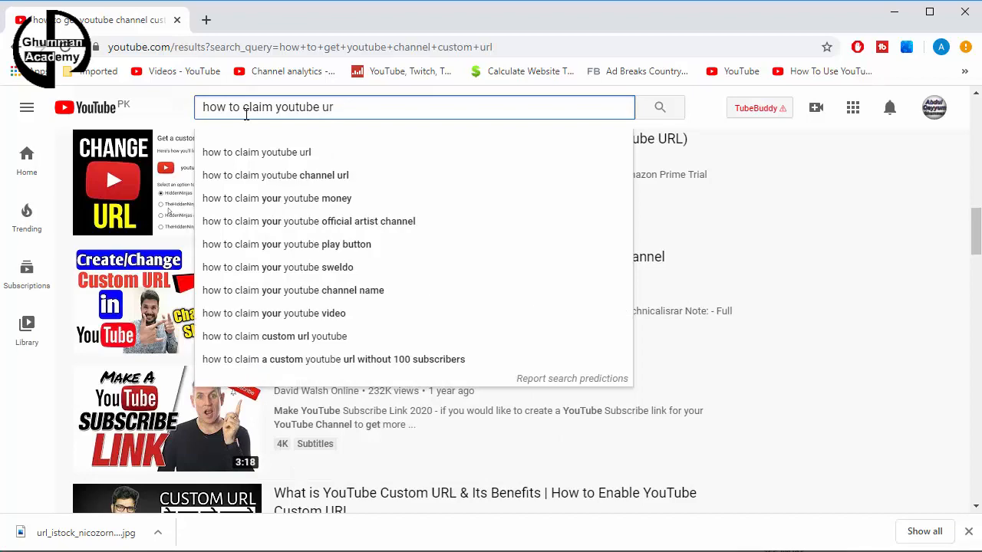
pyautogui.click(331, 175)
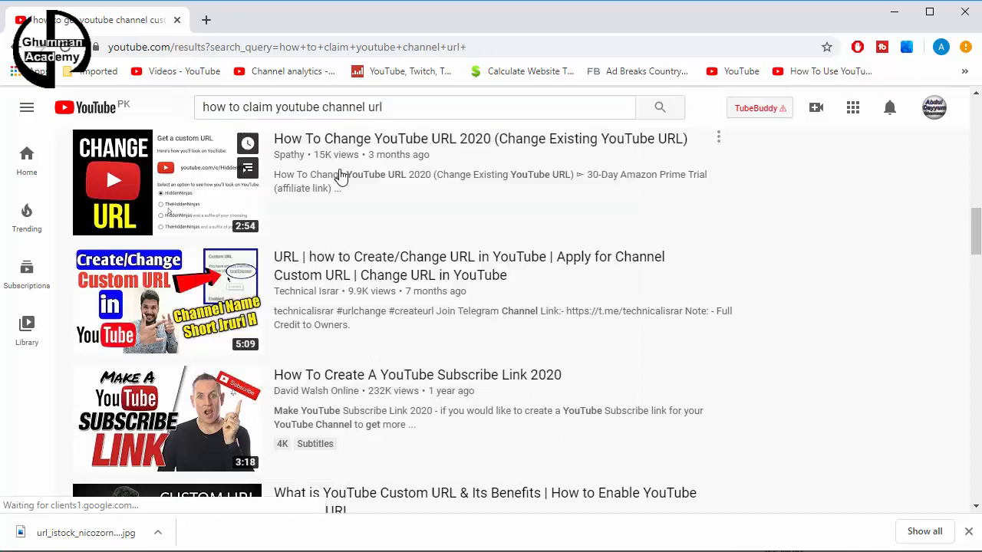
# Copy the search phrase "how to claim youtube channel url" onto the blank line directly above the first collected title in Notepad.
pyautogui.moveTo(391, 107); pyautogui.dragTo(198, 112)
pyautogui.hotkey('ctrl', 'c')
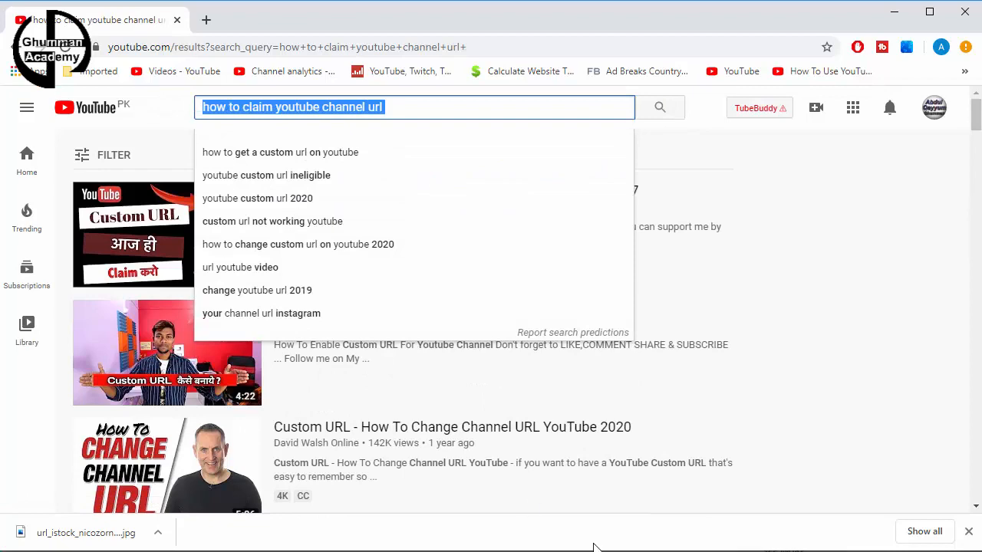
pyautogui.click(620, 551)
pyautogui.click(123, 102)
pyautogui.hotkey('ctrl', 'v')
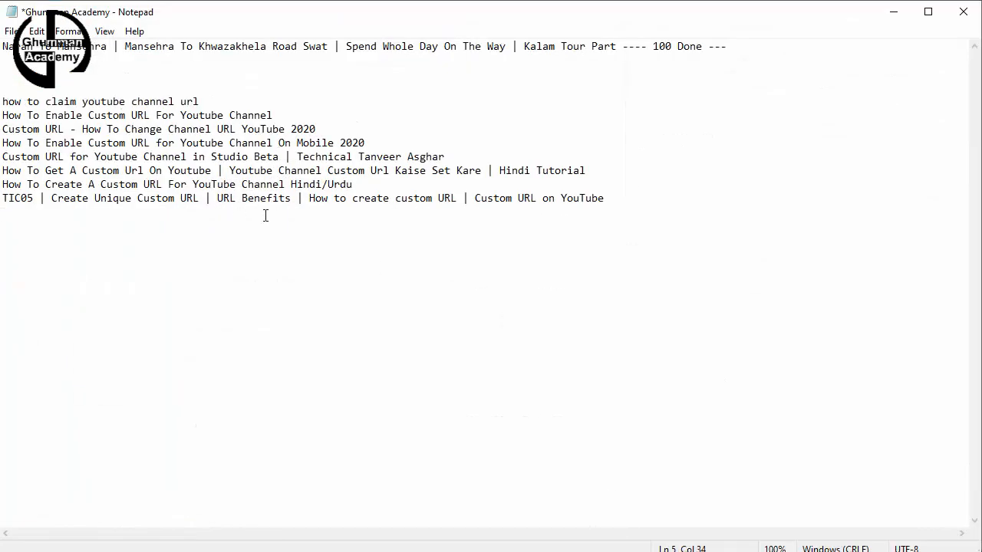
# Copy the first result's title, "How to Claim, get custom YouTube channel URL? SEO 2017", from Chrome into Notepad after the TIC05 title and start a new line.
pyautogui.click(613, 551)
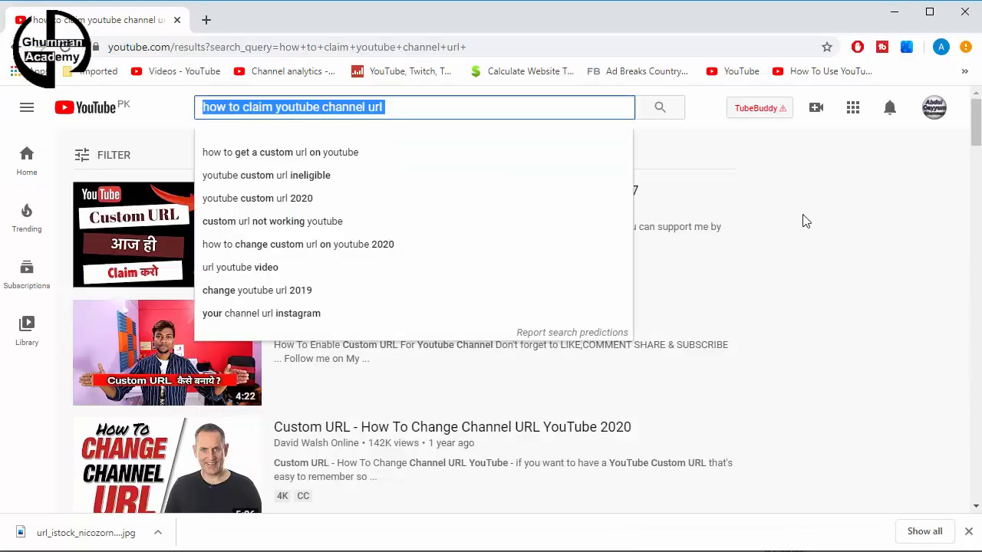
pyautogui.click(880, 217)
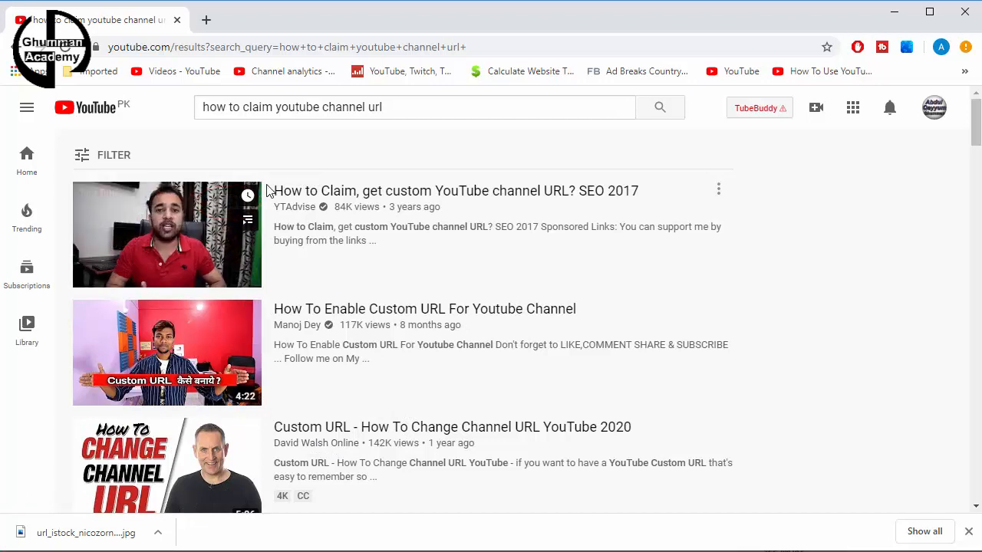
pyautogui.moveTo(267, 185)
pyautogui.mouseDown()
pyautogui.moveTo(286, 187)
pyautogui.moveTo(271, 191)
pyautogui.mouseUp()
pyautogui.hotkey('ctrl', 'c')
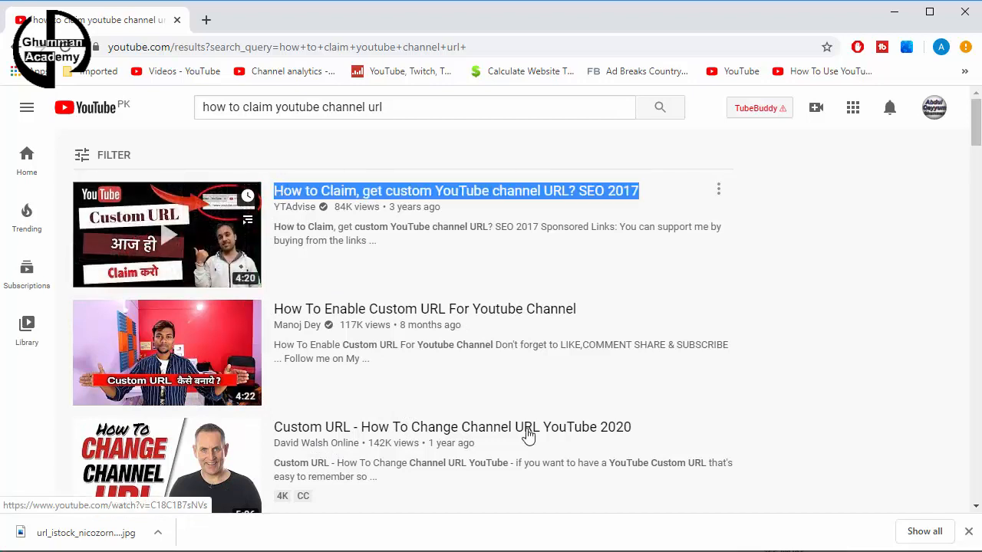
pyautogui.click(666, 551)
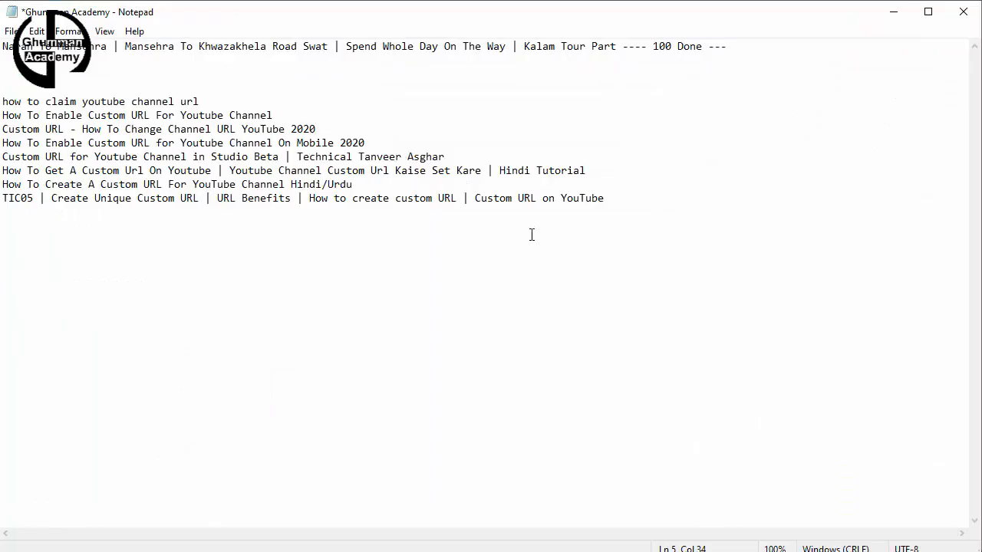
pyautogui.click(618, 193)
pyautogui.hotkey('ctrl', 'v')
pyautogui.press('Return')
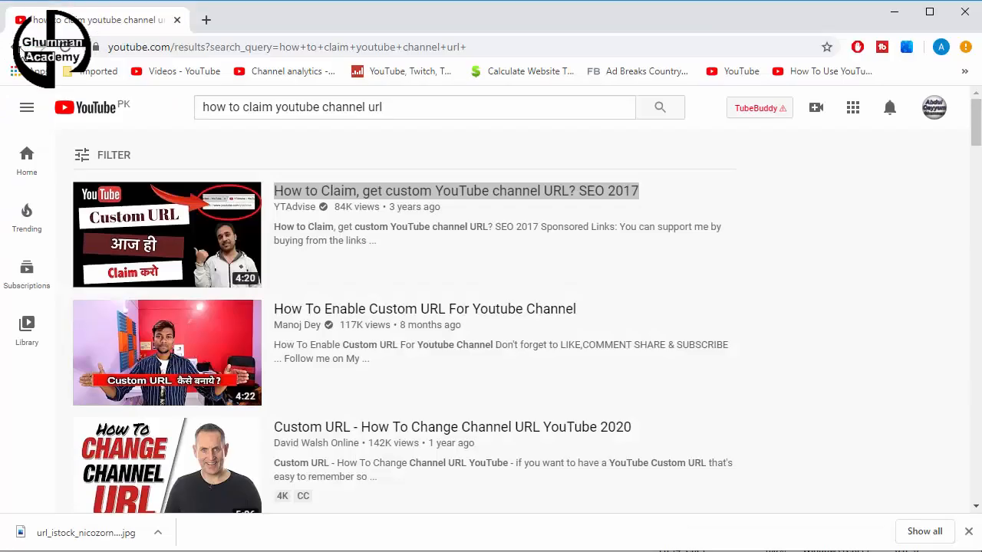
# Copy the search phrase "how to get youtube channel custom url" from the previous Chrome search to Notepad above the claim phrase, followed by blank lines.
pyautogui.click(19, 48)
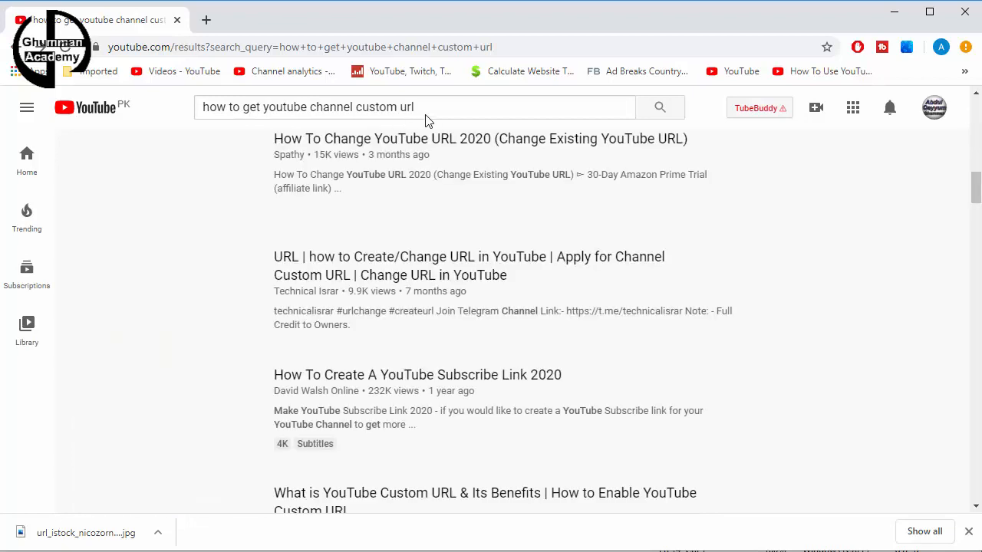
pyautogui.moveTo(416, 107); pyautogui.dragTo(203, 107)
pyautogui.hotkey('ctrl', 'c')
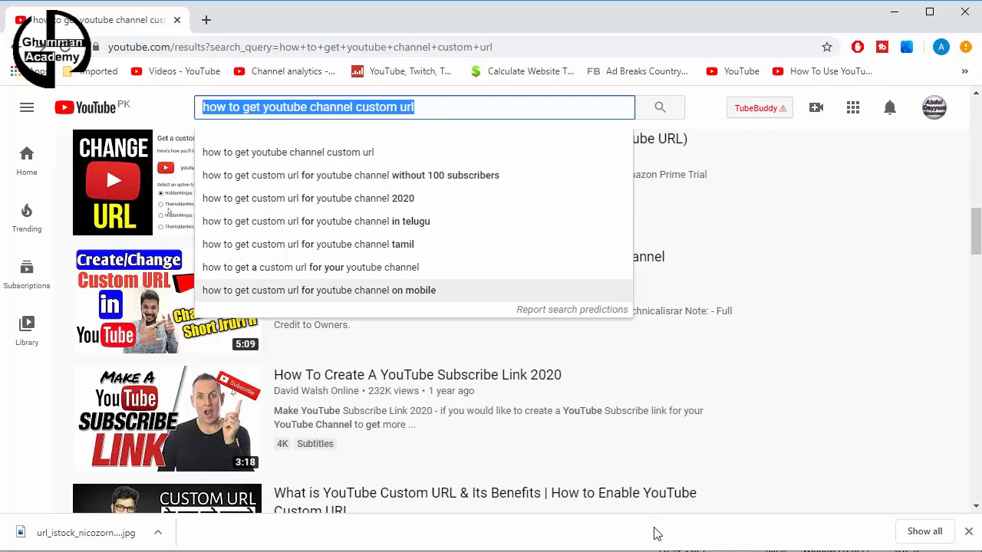
pyautogui.click(657, 551)
pyautogui.click(35, 93)
pyautogui.hotkey('ctrl', 'v')
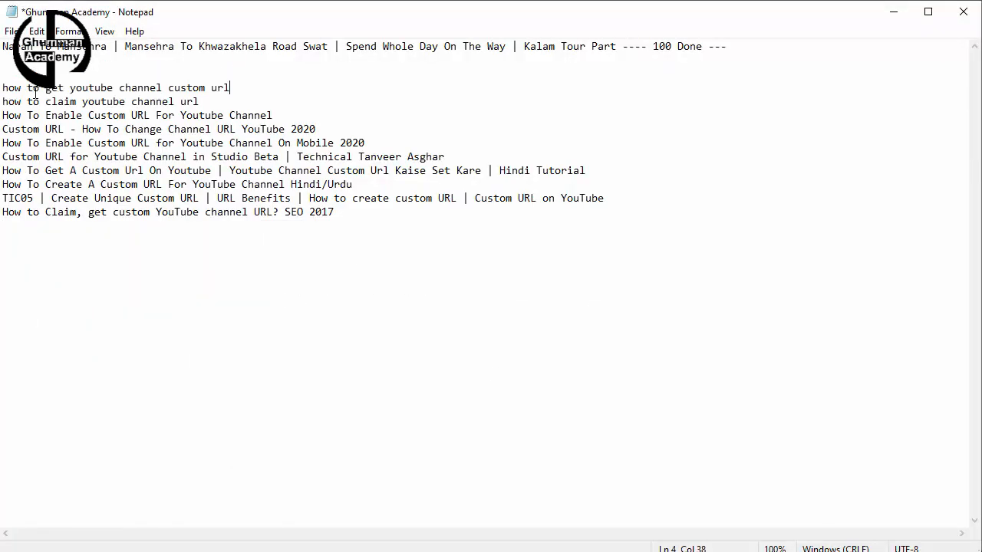
pyautogui.press('Return')
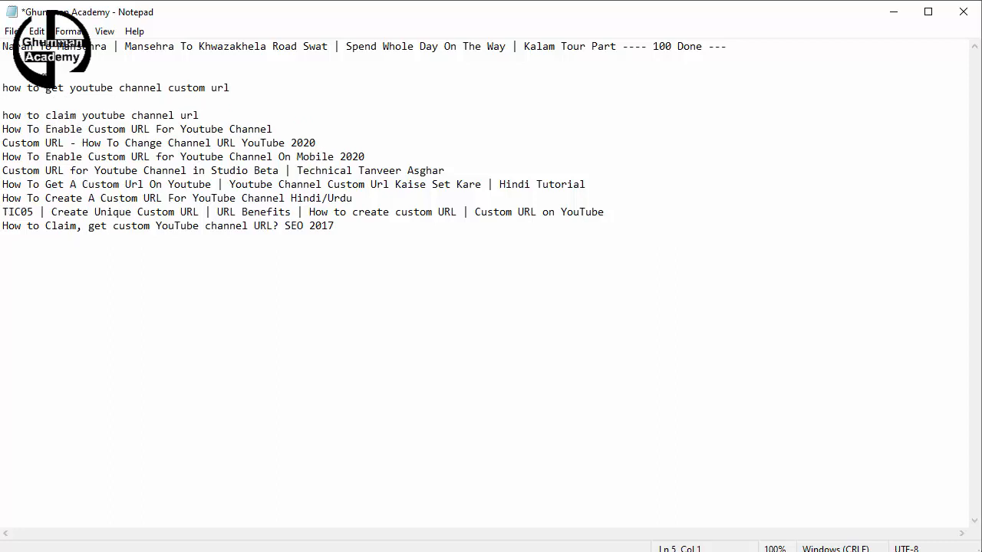
pyautogui.press('Return')
# Capitalize the first phrase as "How To Get YouTube Channel Custom URL" and end it with a "|" separator.
pyautogui.moveTo(15, 87); pyautogui.dragTo(4, 88)
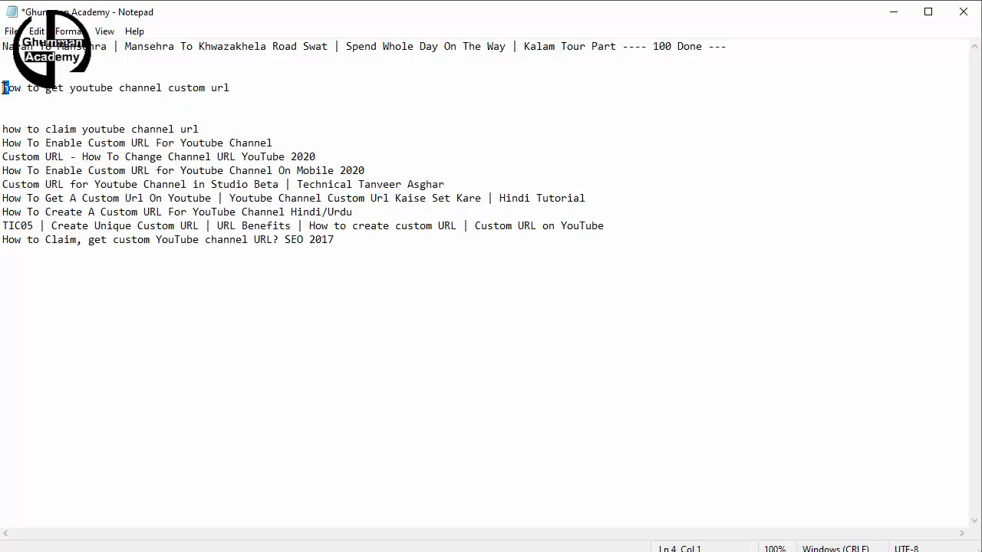
pyautogui.write('H')
pyautogui.moveTo(33, 88); pyautogui.dragTo(73, 89)
pyautogui.write('T')
pyautogui.write('G')
pyautogui.write('YouT')
pyautogui.moveTo(94, 89); pyautogui.dragTo(170, 91)
pyautogui.write('T')
pyautogui.write('C')
pyautogui.write('C')
pyautogui.moveTo(233, 87); pyautogui.dragTo(212, 90)
pyautogui.write('URL |')
# Move the phrase "how to claim youtube channel url" to the end of the title line, after the separator.
pyautogui.moveTo(200, 129); pyautogui.dragTo(1, 129)
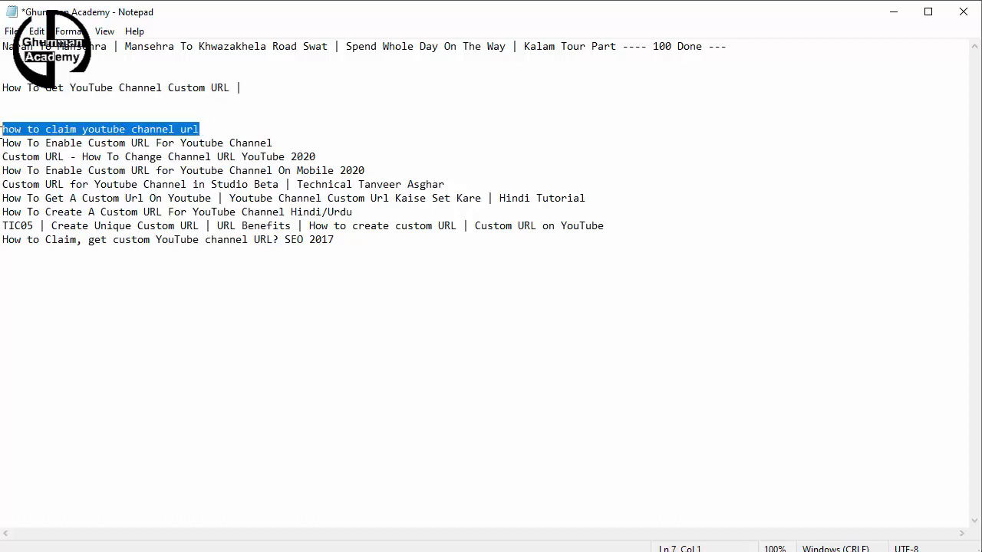
pyautogui.hotkey('ctrl', 'x')
pyautogui.click(287, 88)
pyautogui.hotkey('ctrl', 'v')
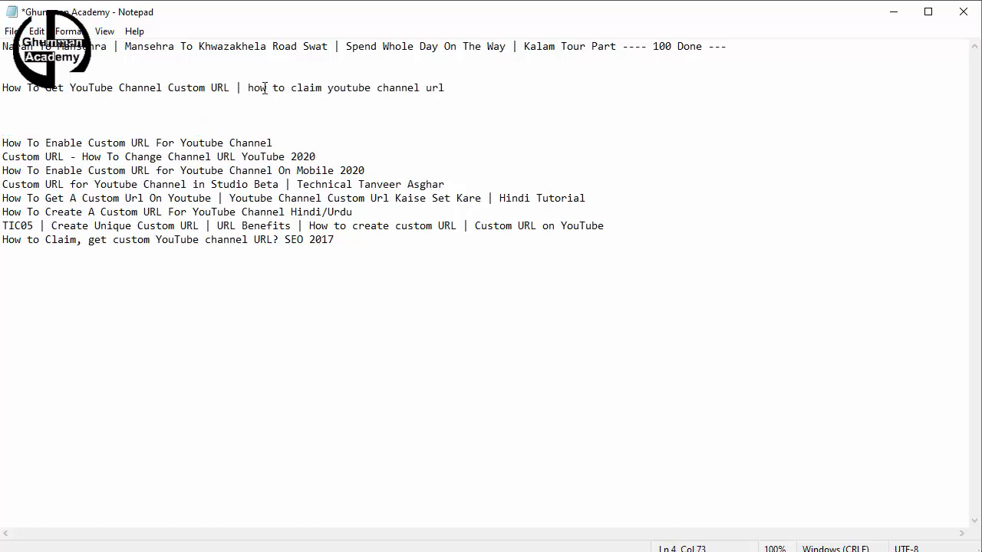
# Capitalize the second phrase as "How To Claim YouTube Channel URL" and add a "|" separator after it.
pyautogui.moveTo(256, 88); pyautogui.dragTo(250, 87)
pyautogui.write('H')
pyautogui.click(279, 88)
pyautogui.moveTo(279, 88); pyautogui.dragTo(329, 88)
pyautogui.write('T')
pyautogui.write('C')
pyautogui.write('Y')
pyautogui.moveTo(350, 88); pyautogui.dragTo(425, 87)
pyautogui.write('T')
pyautogui.write('C')
pyautogui.write('U')
pyautogui.moveTo(445, 87); pyautogui.dragTo(435, 89)
pyautogui.write('RL |')
# Add "YouTube Channel Custom URL" as the third phrase at the end of the title line.
pyautogui.moveTo(604, 226); pyautogui.dragTo(476, 227)
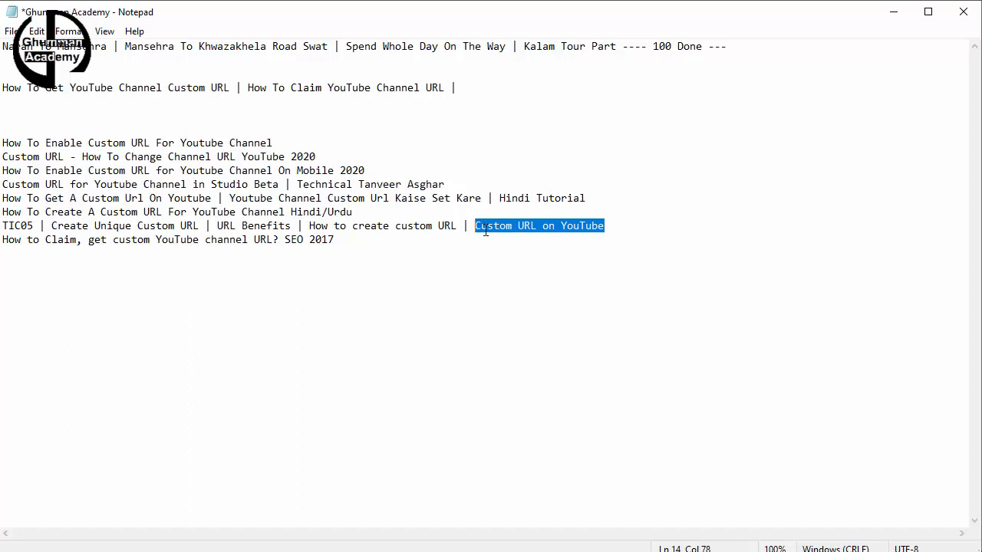
pyautogui.click(529, 94)
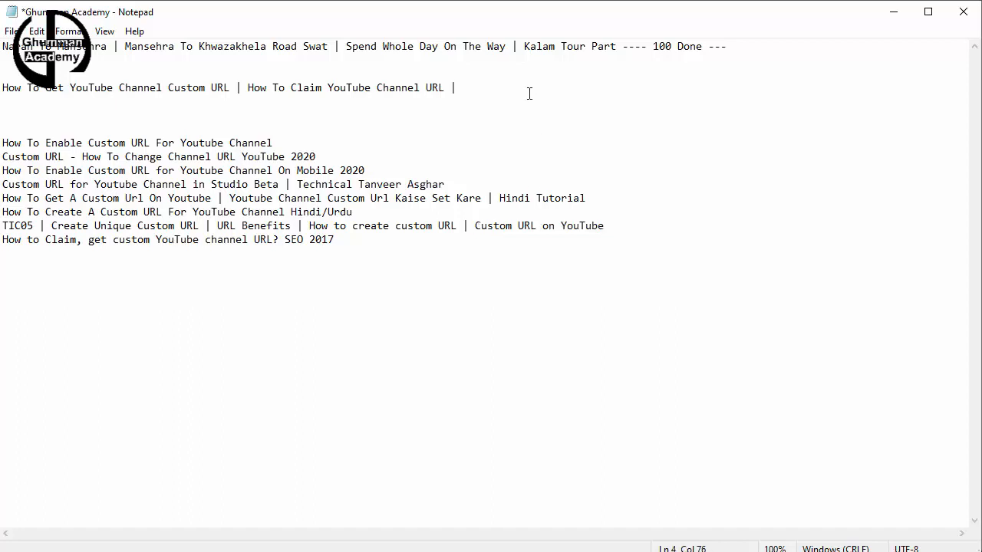
pyautogui.write('YouTube Custom URL')
pyautogui.click(517, 89)
pyautogui.press('Left')
pyautogui.write('Channel')
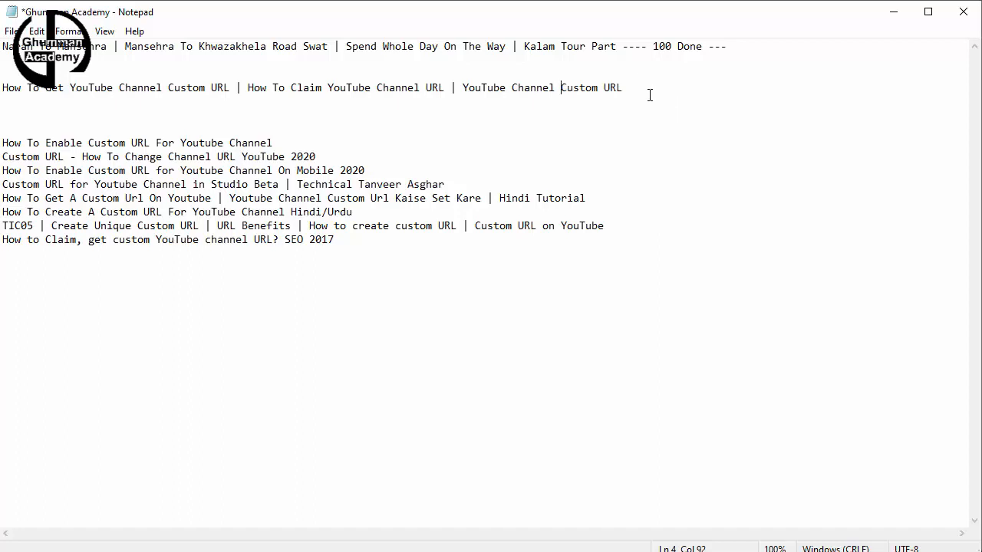
# Copy the whole composed title line and replace the video's title in YouTube Studio with it.
pyautogui.moveTo(631, 87); pyautogui.dragTo(1, 86)
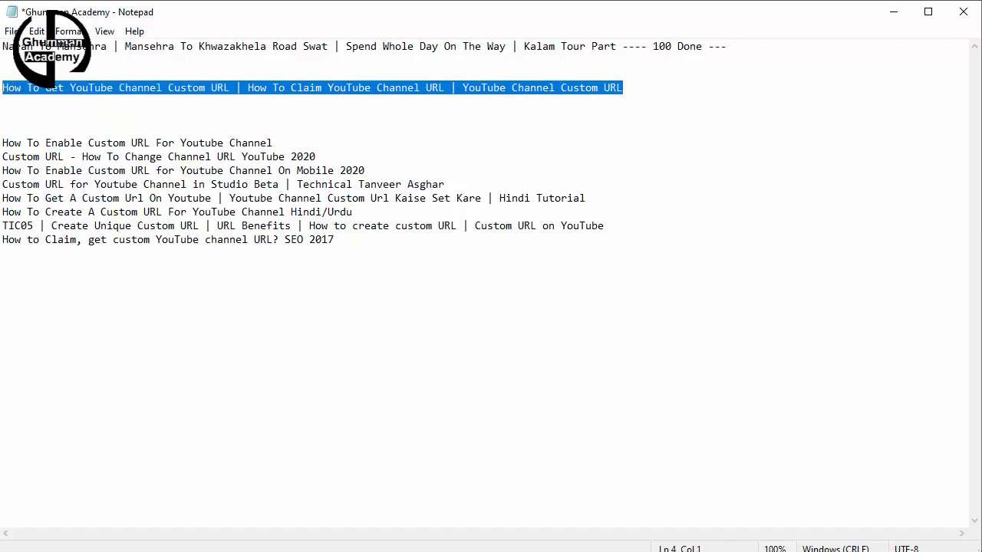
pyautogui.hotkey('alt', 'Tab')
pyautogui.tripleClick(444, 268)
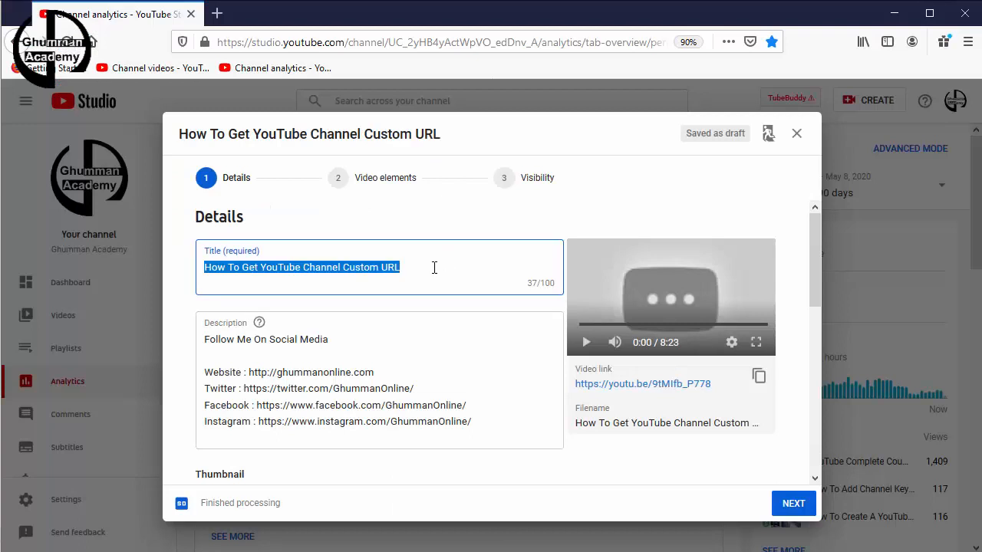
pyautogui.hotkey('ctrl', 'v')
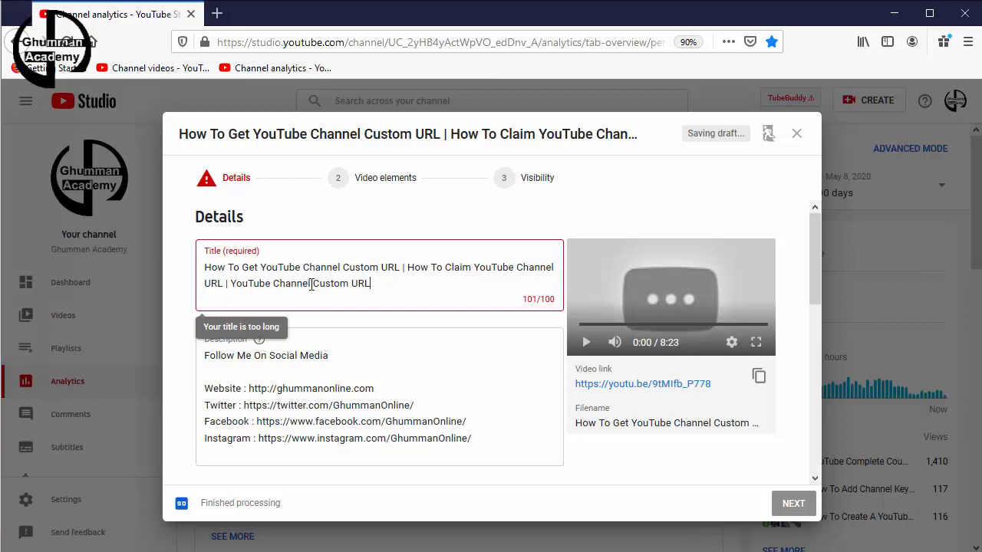
# Shorten the video title by removing "YouTube" from its last phrase, and end the title with "2020".
pyautogui.moveTo(273, 281); pyautogui.dragTo(231, 284)
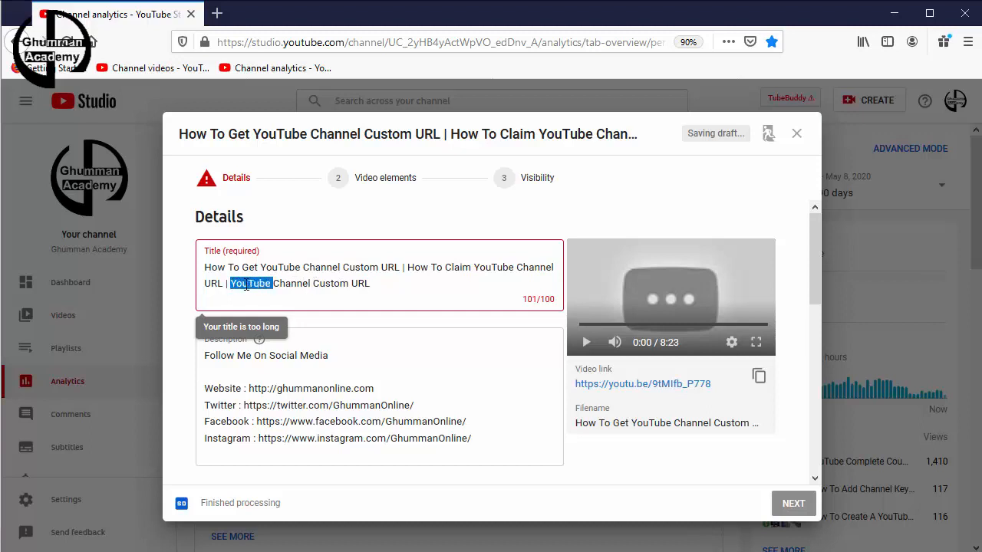
pyautogui.press('BackSpace')
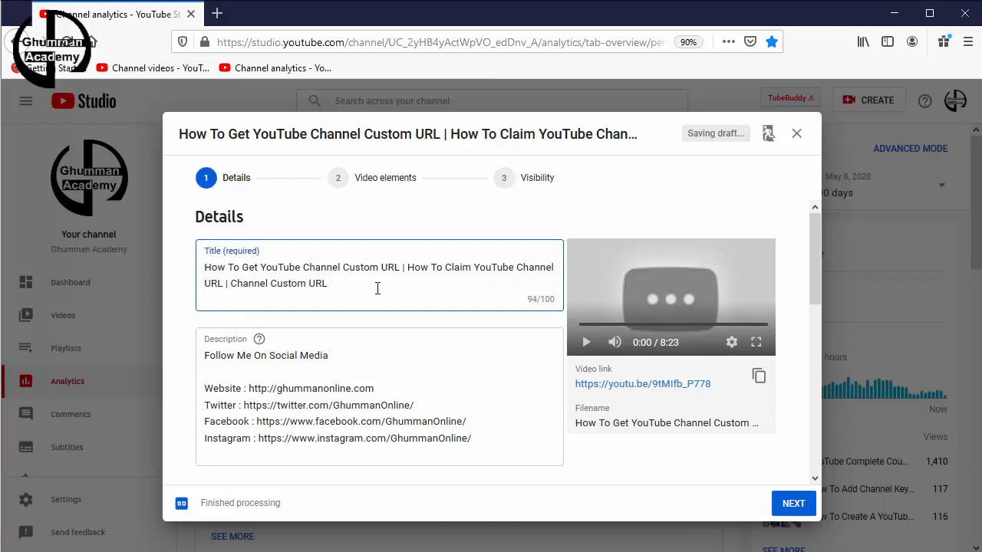
pyautogui.write('In 2020')
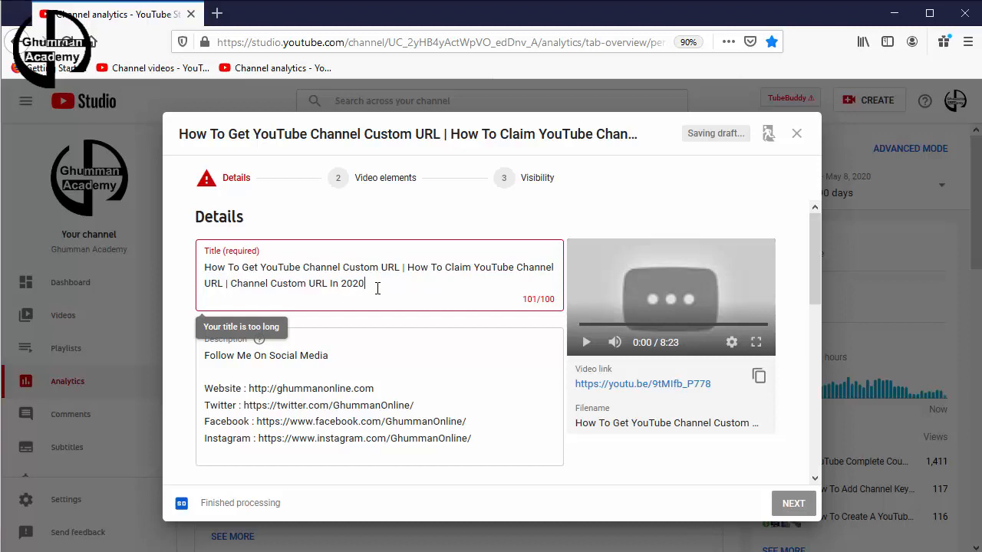
pyautogui.press('BackSpace')
pyautogui.press('BackSpace')
pyautogui.press('BackSpace')
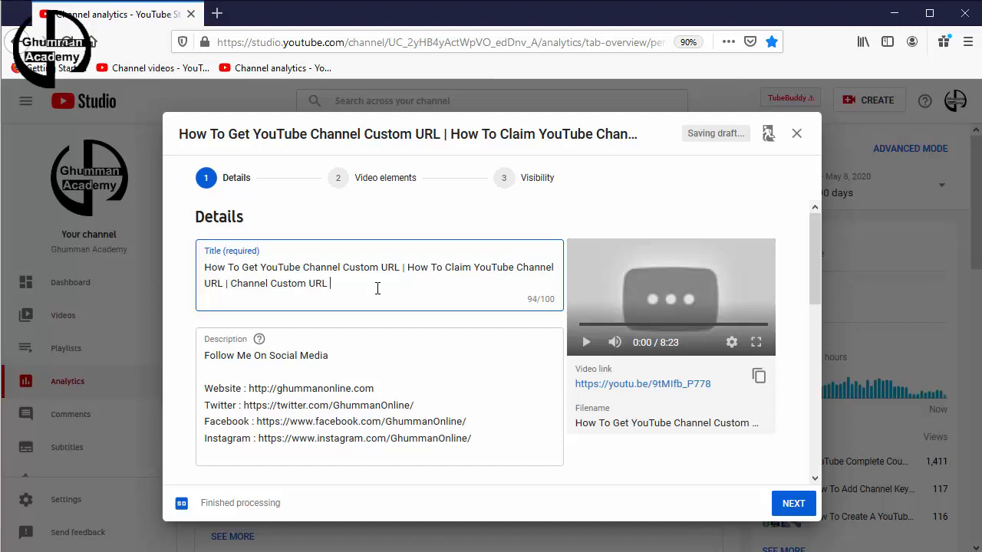
pyautogui.write('2020')
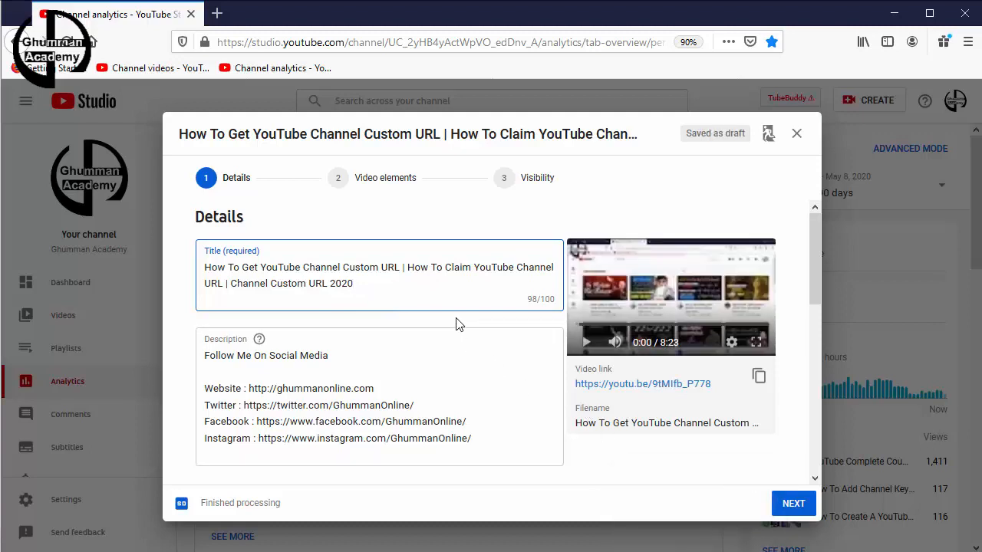
# Switch to Notepad and replace both "|" separators in the composed title line with commas.
pyautogui.hotkey('alt', 'Tab')
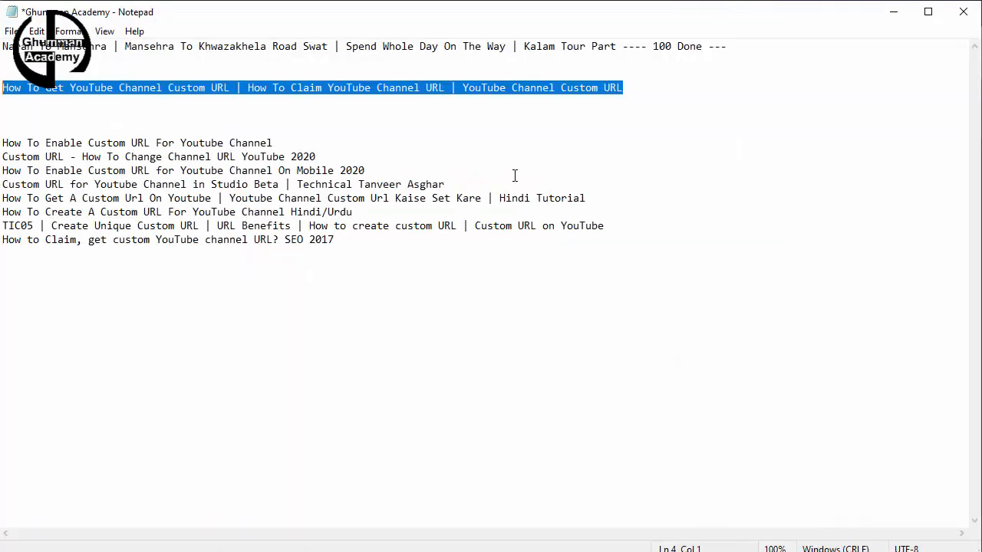
pyautogui.click(365, 102)
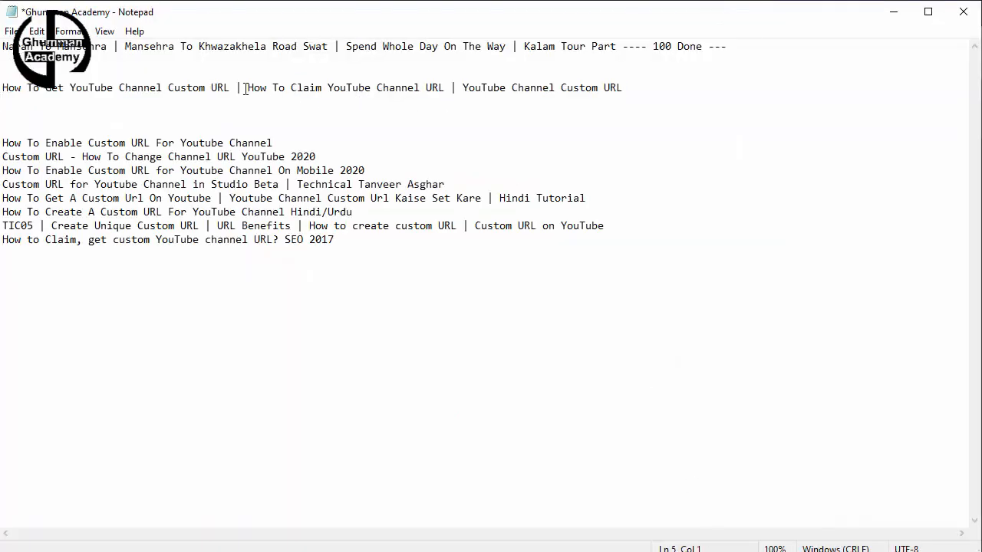
pyautogui.moveTo(242, 89); pyautogui.dragTo(230, 89)
pyautogui.write(',')
pyautogui.moveTo(450, 87); pyautogui.dragTo(438, 88)
pyautogui.write(',')
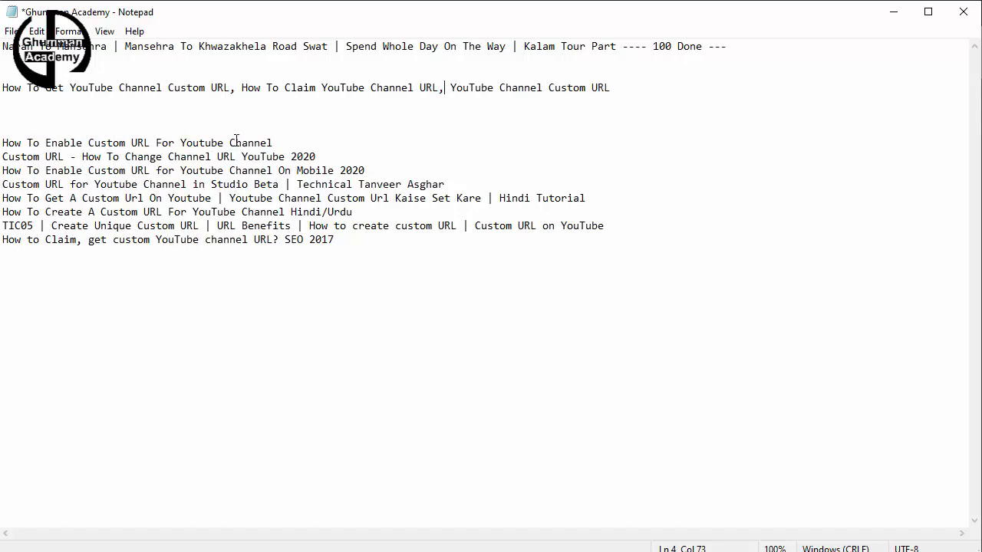
# Add a comma after "How To Enable Custom URL For Youtube Channel" and insert a blank line below it.
pyautogui.click(277, 144)
pyautogui.write(',')
pyautogui.press('Return')
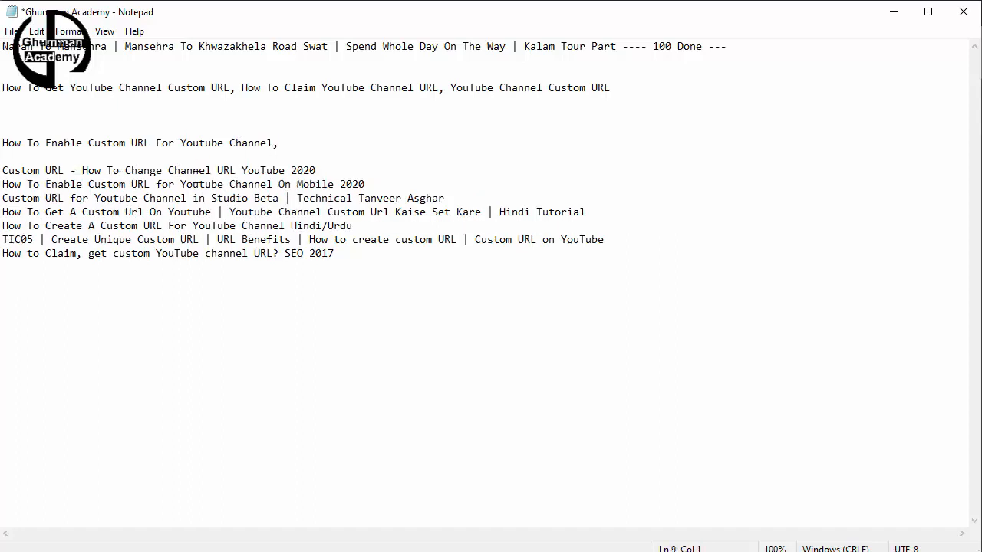
# Rework the "Custom URL - How To Change Channel URL" title into the keywords "Custom URL,Channel URL,YouTube Channel URL," followed by a new line.
pyautogui.moveTo(318, 171); pyautogui.dragTo(1, 170)
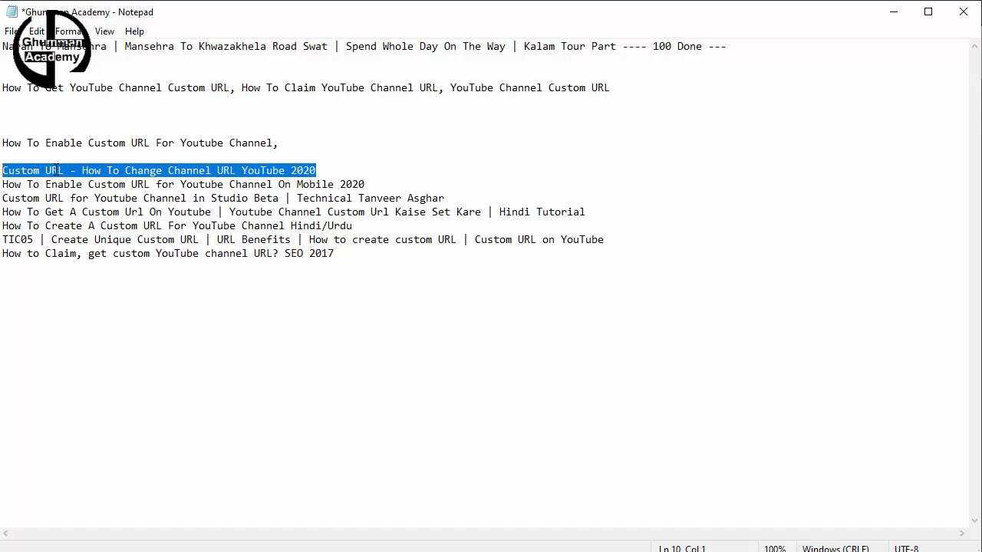
pyautogui.moveTo(63, 170); pyautogui.dragTo(170, 172)
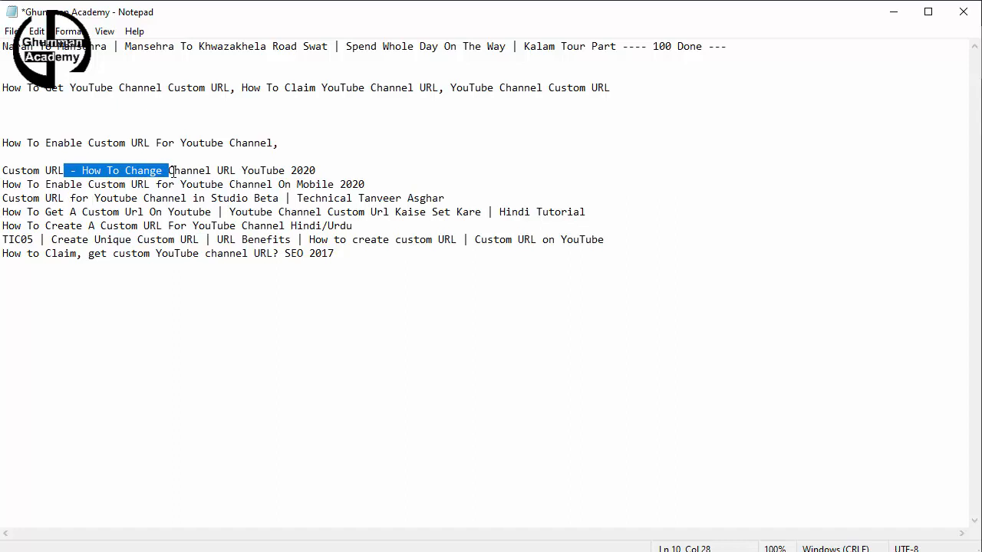
pyautogui.write(',')
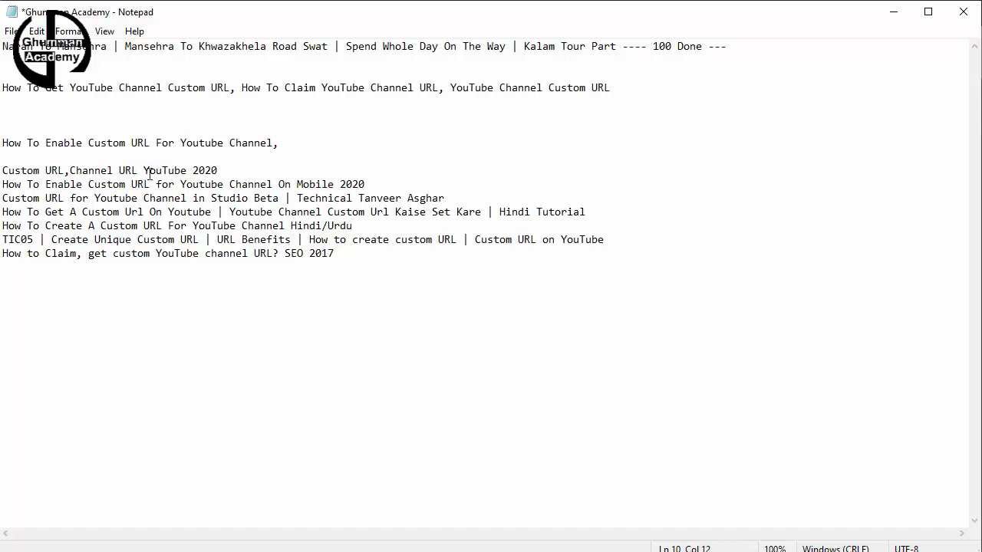
pyautogui.moveTo(144, 169); pyautogui.dragTo(138, 169)
pyautogui.write(',')
pyautogui.hotkey('ctrl', 'Right')
pyautogui.hotkey('shift', 'End')
pyautogui.write('Chann')
pyautogui.write('el URL,')
pyautogui.press('Return')
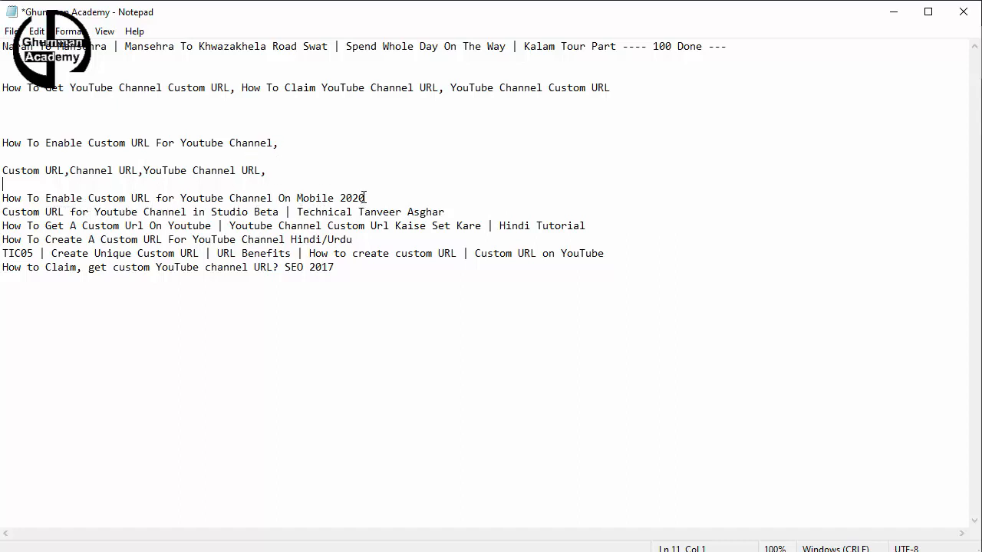
# Delete the "On Mobile 2020" title and move "Custom URL for Youtube Channel in Studio Beta" to the end of the "How To Enable" line.
pyautogui.moveTo(226, 198); pyautogui.dragTo(5, 197)
pyautogui.press('Delete')
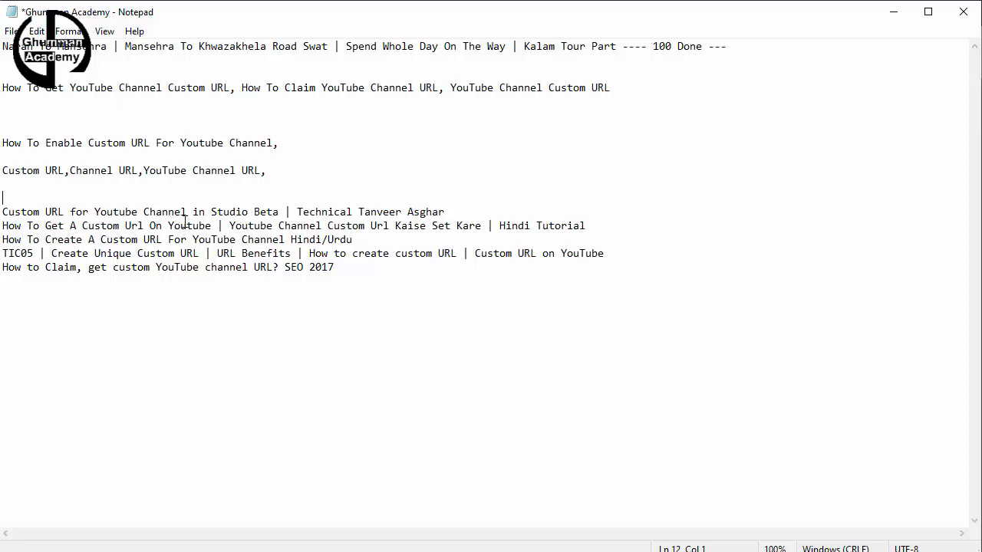
pyautogui.click(278, 213)
pyautogui.moveTo(144, 217); pyautogui.dragTo(2, 217)
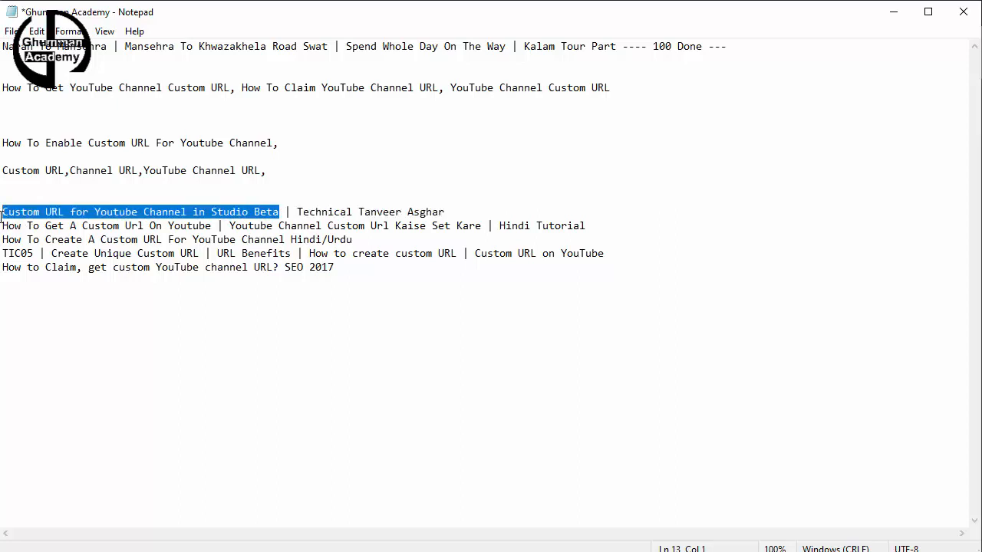
pyautogui.hotkey('ctrl', 'x')
pyautogui.click(296, 145)
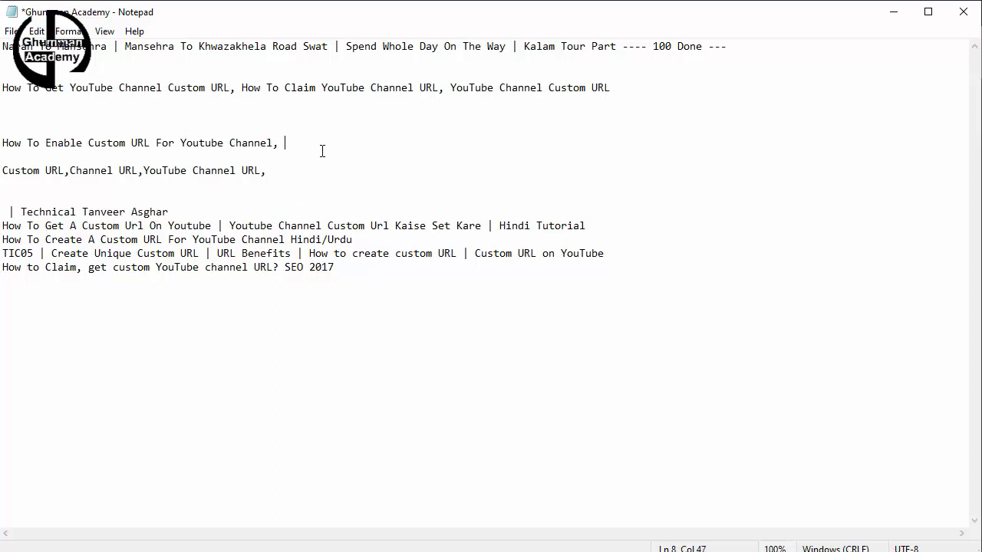
pyautogui.hotkey('ctrl', 'v')
# Correct the capitalization in the "How To Enable" keyword line to "For", "In" and "YouTube" in both phrases.
pyautogui.moveTo(352, 144); pyautogui.dragTo(358, 143)
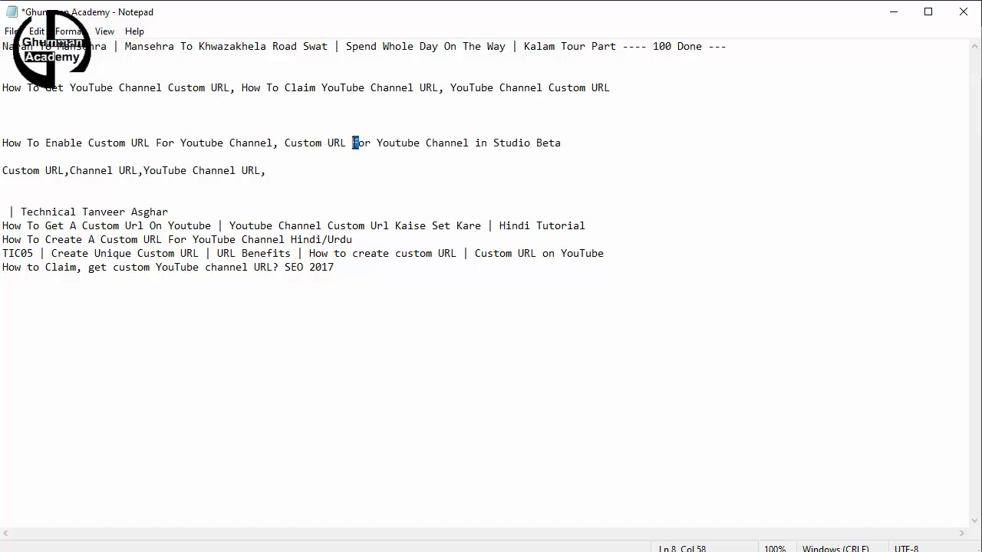
pyautogui.write('F')
pyautogui.moveTo(401, 144); pyautogui.dragTo(396, 143)
pyautogui.write('T')
pyautogui.moveTo(475, 142); pyautogui.dragTo(482, 142)
pyautogui.write('I')
pyautogui.moveTo(204, 145); pyautogui.dragTo(201, 146)
pyautogui.write('T')
# Delete the leftover channel name and move "How To Get A Custom Url On Youtube" to the end of the "How To Enable" line after a comma.
pyautogui.moveTo(180, 209); pyautogui.dragTo(2, 222)
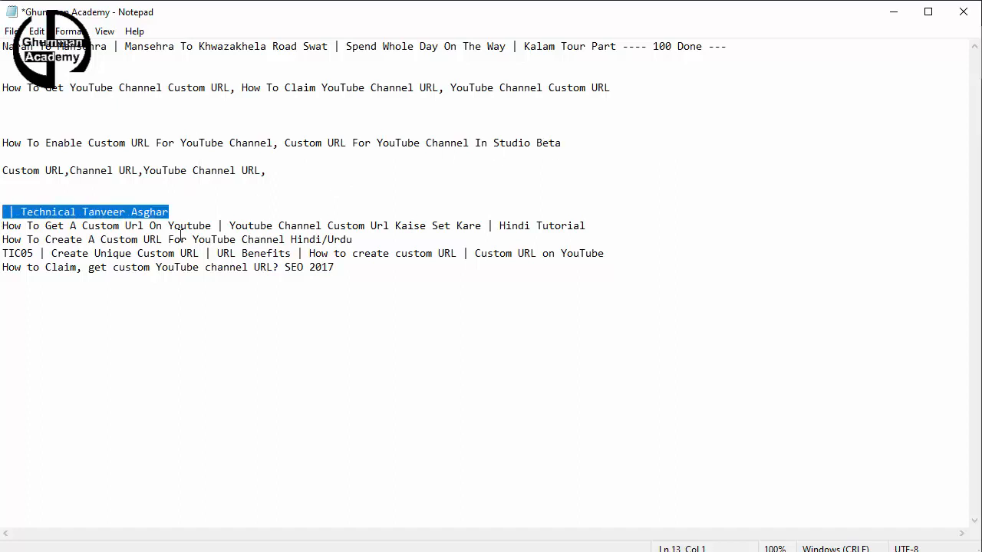
pyautogui.press('Delete')
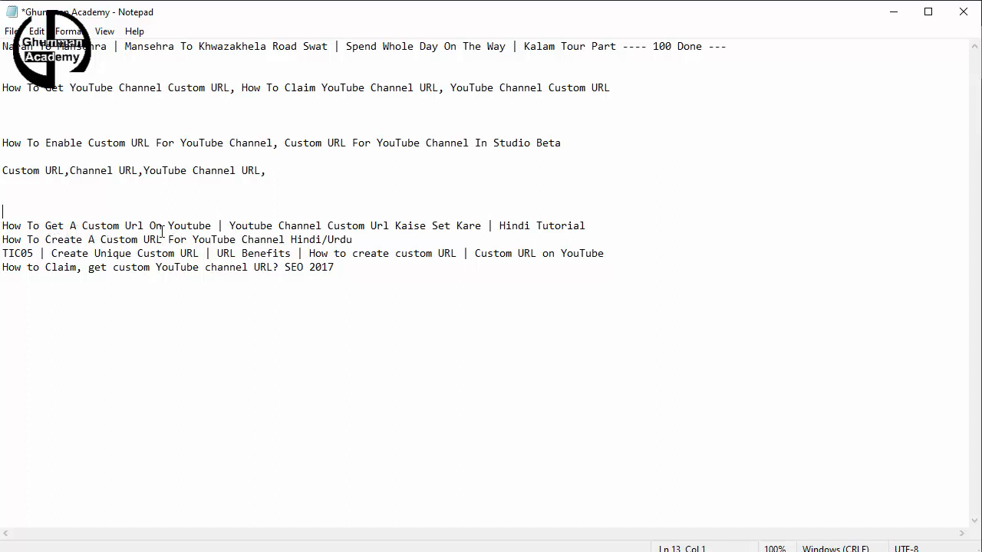
pyautogui.moveTo(210, 225); pyautogui.dragTo(3, 224)
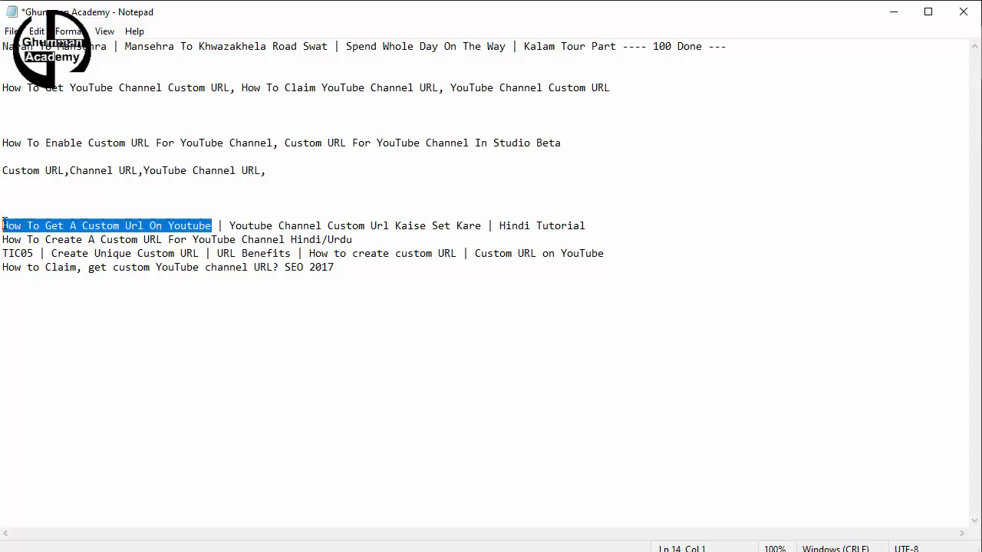
pyautogui.press('Delete')
pyautogui.click(583, 142)
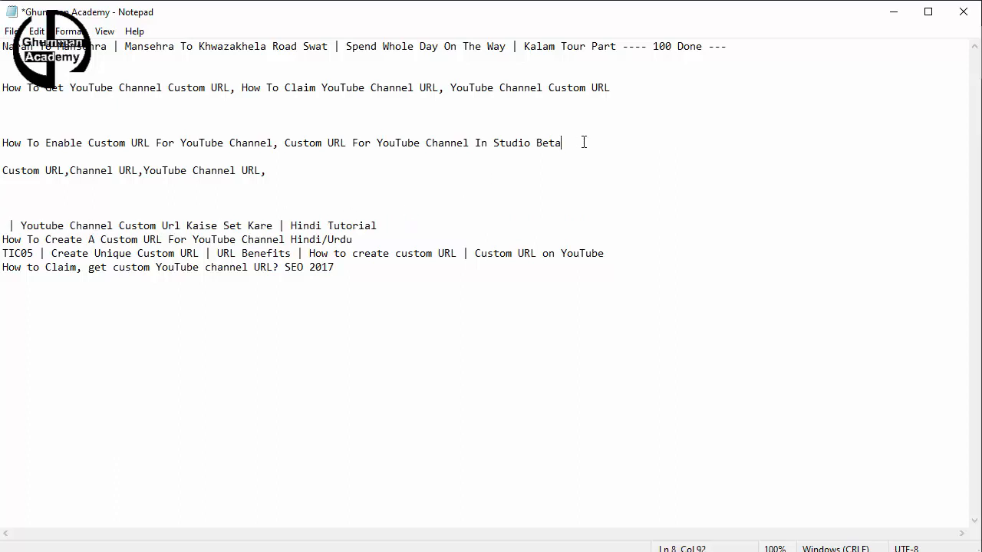
pyautogui.hotkey('ctrl', 'v')
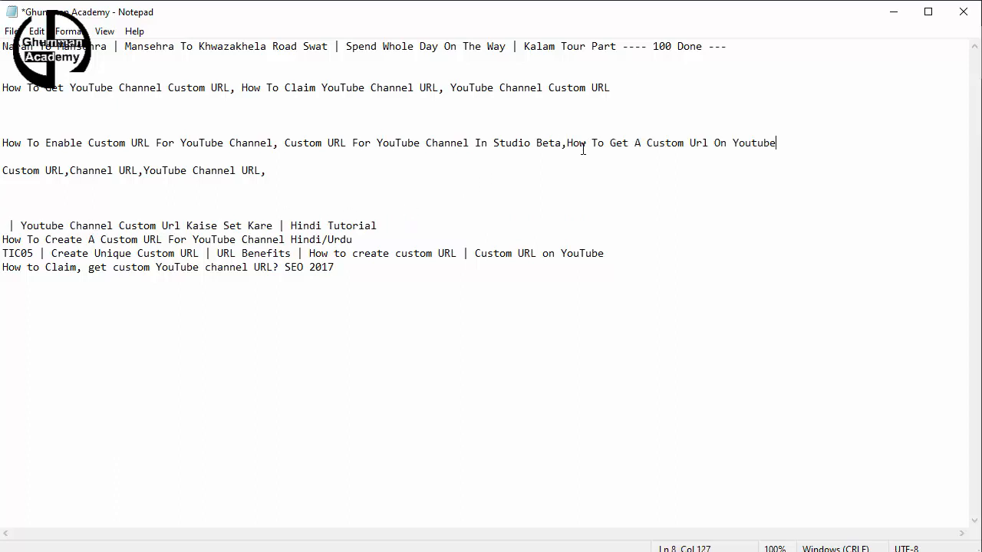
# Insert a space before "How To Get A Custom Url On Youtube" in the "How To Enable" line and append that phrase to the "Custom URL" line.
pyautogui.click(566, 144)
pyautogui.click(288, 174)
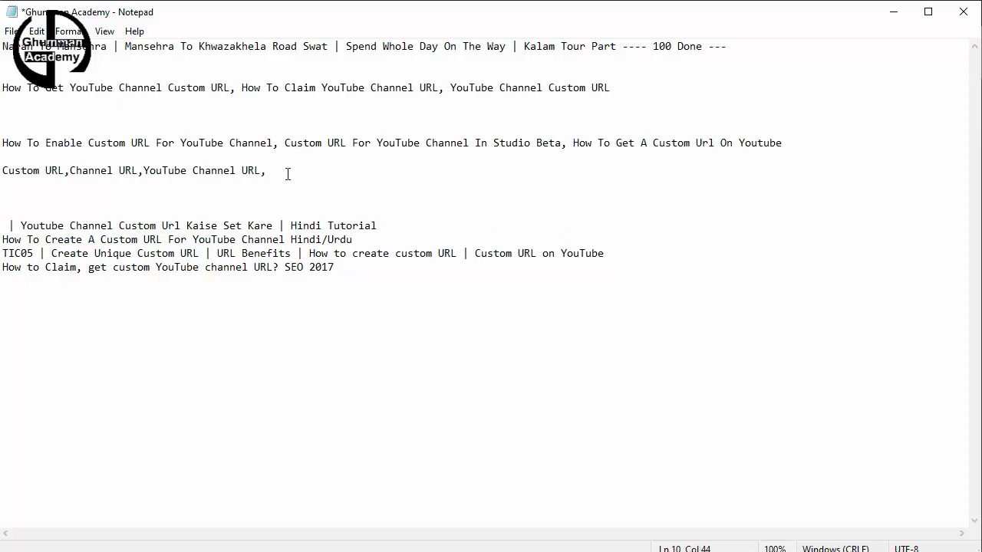
pyautogui.hotkey('ctrl', 'v')
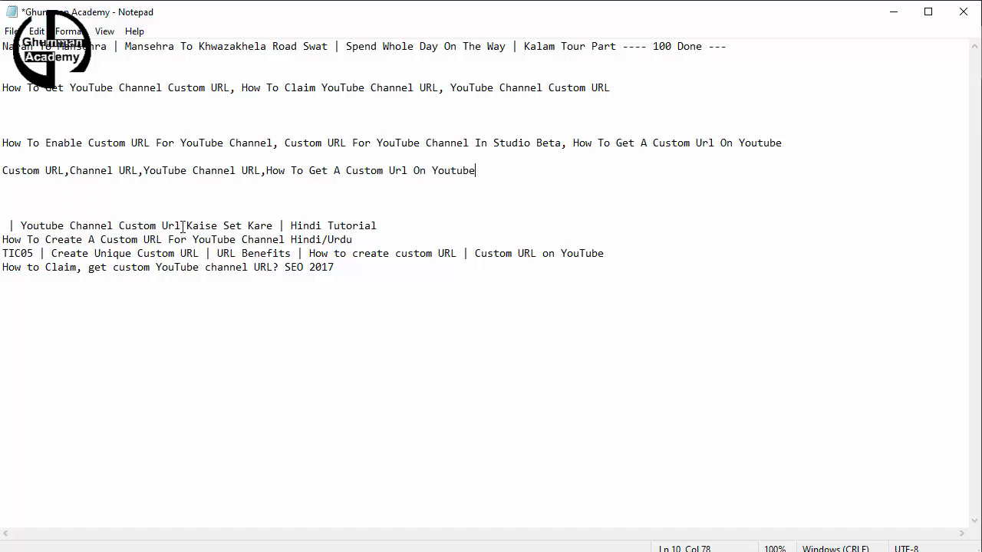
# Append "Youtube Channel Custom URL" to the "Custom URL" line after a comma and delete the "Kaise Set Kare" title it came from.
pyautogui.moveTo(183, 226); pyautogui.dragTo(22, 223)
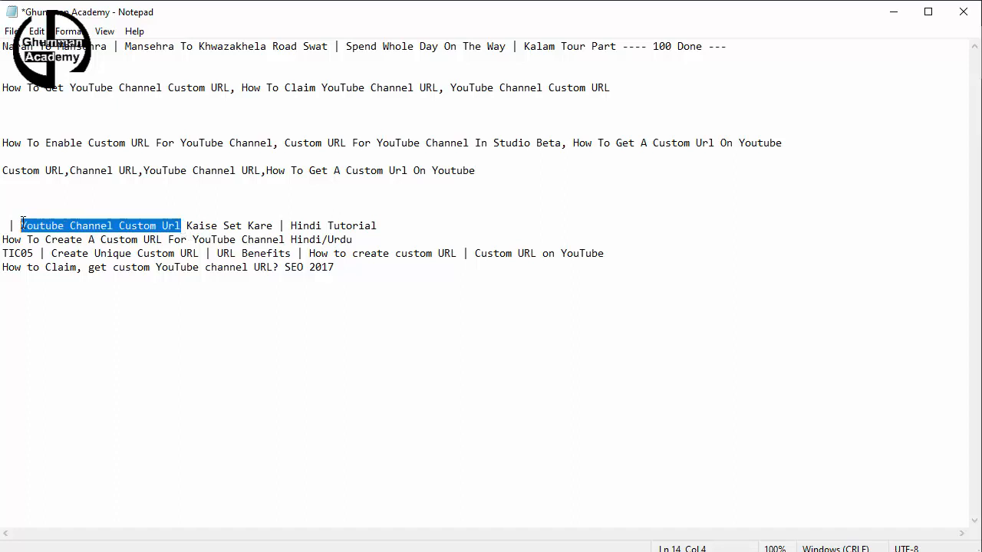
pyautogui.click(509, 173)
pyautogui.write(',')
pyautogui.hotkey('ctrl', 'v')
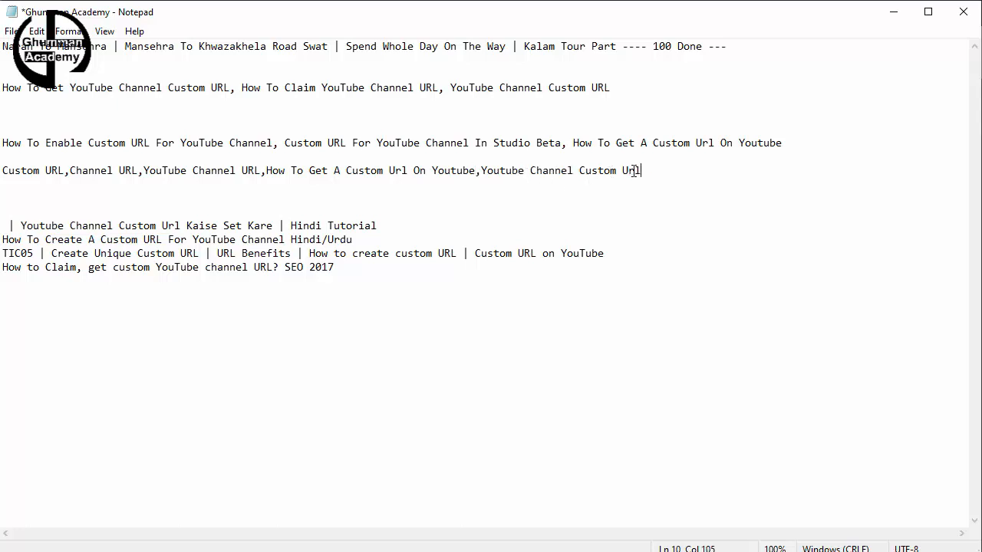
pyautogui.moveTo(640, 171); pyautogui.dragTo(629, 174)
pyautogui.write('RL')
pyautogui.moveTo(377, 227); pyautogui.dragTo(3, 225)
pyautogui.press('BackSpace')
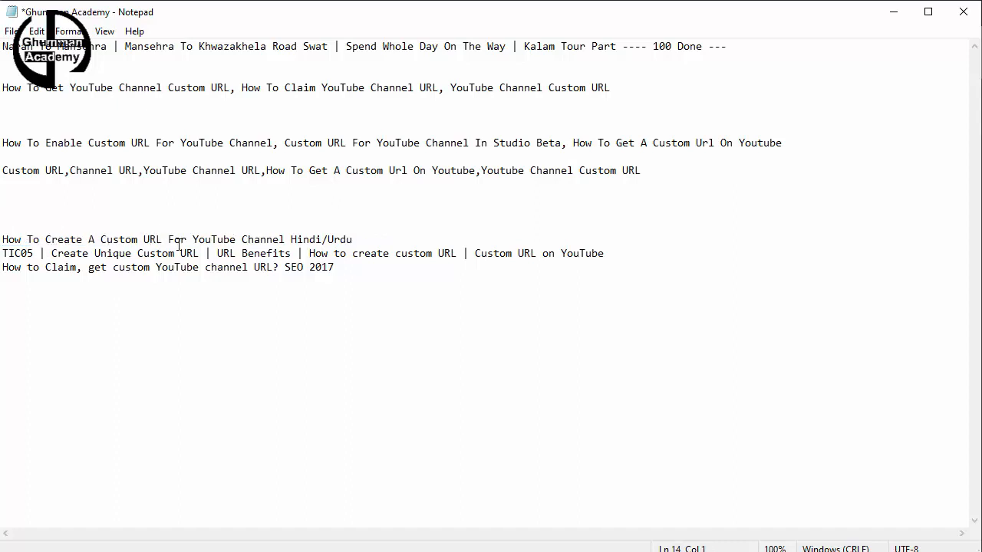
# Remove "Hindi/Urdu" and move "How To Create A Custom URL For YouTube Channel" to the end of the "How To Get" line after a comma.
pyautogui.moveTo(288, 240); pyautogui.dragTo(363, 242)
pyautogui.press('BackSpace')
pyautogui.moveTo(291, 241); pyautogui.dragTo(2, 241)
pyautogui.press('BackSpace')
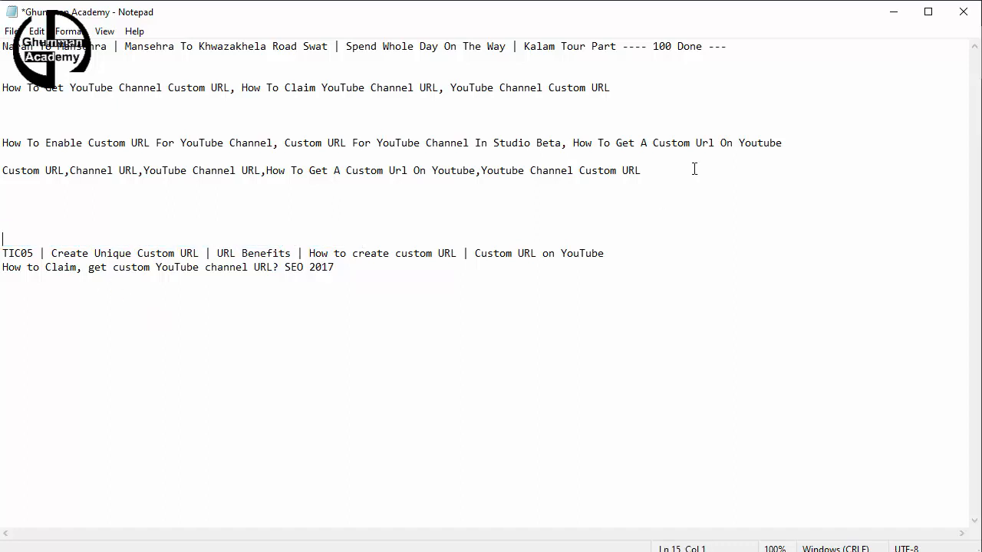
pyautogui.click(621, 87)
pyautogui.write(',')
pyautogui.hotkey('ctrl', 'v')
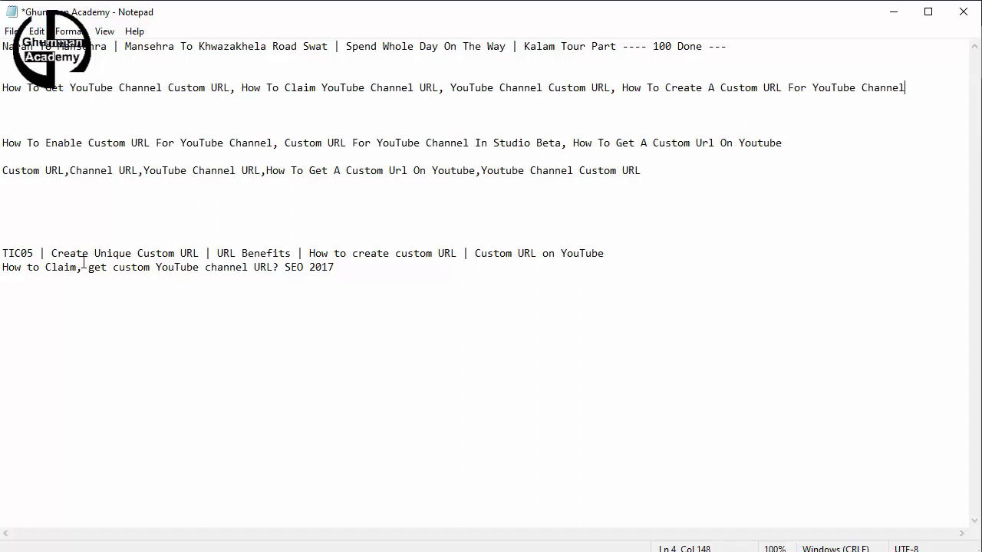
# Cut "Create Unique Custom URL" from the TIC05 title and append it, comma-separated, to both the "How To Enable" and "Custom URL" lines.
pyautogui.moveTo(201, 256); pyautogui.dragTo(51, 253)
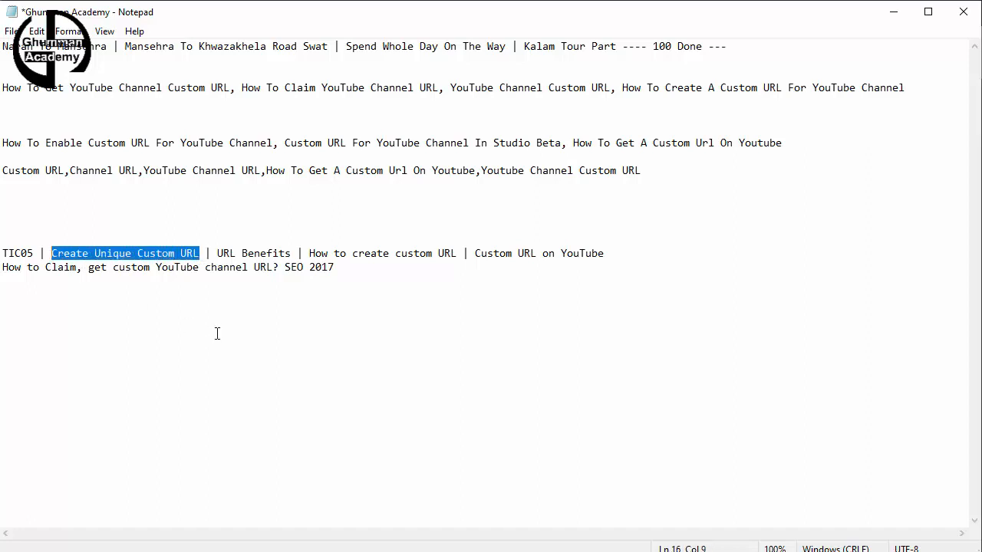
pyautogui.press('Delete')
pyautogui.click(799, 144)
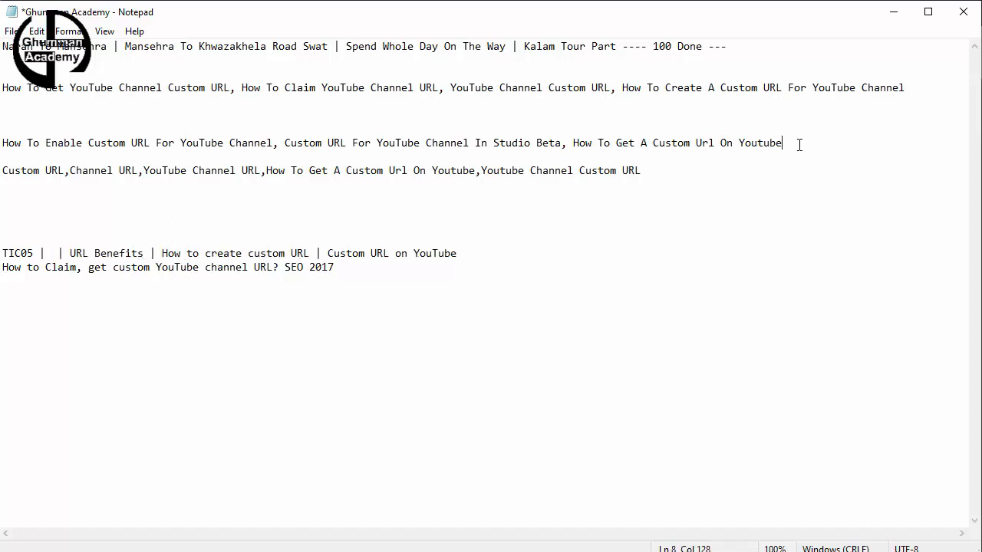
pyautogui.hotkey('ctrl', 'v')
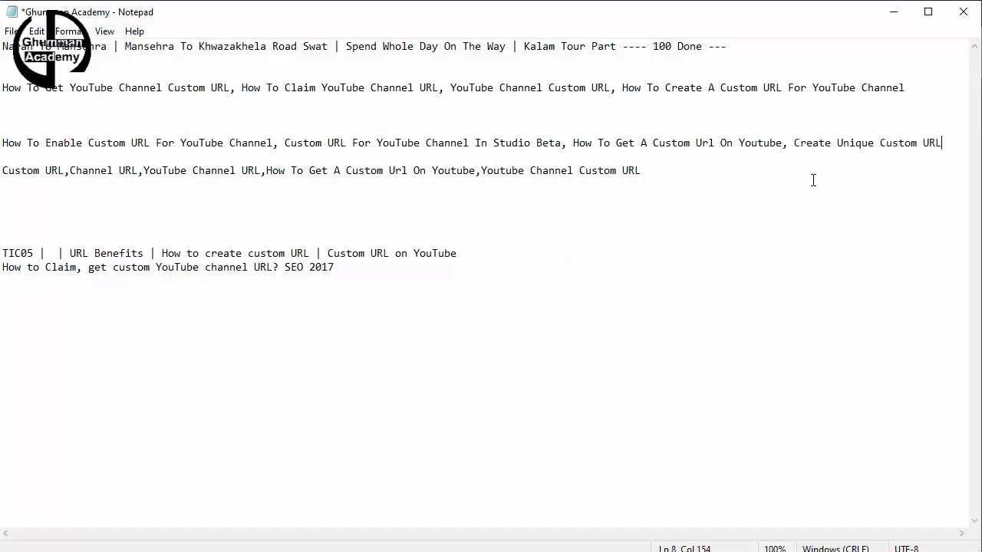
pyautogui.click(669, 172)
pyautogui.hotkey('ctrl', 'v')
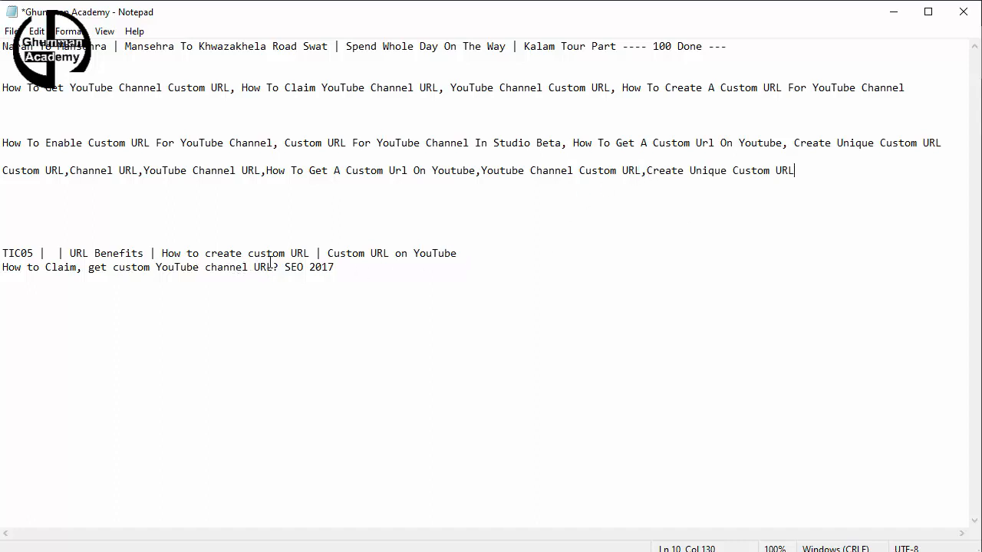
# Capitalize the phrase as "How To Create Custom URL" and move it to the end of the "Custom URL" line after a comma.
pyautogui.moveTo(254, 256); pyautogui.dragTo(188, 256)
pyautogui.write('C')
pyautogui.write('C')
pyautogui.write('T')
pyautogui.moveTo(307, 254); pyautogui.dragTo(223, 258)
pyautogui.moveTo(161, 254); pyautogui.dragTo(309, 254)
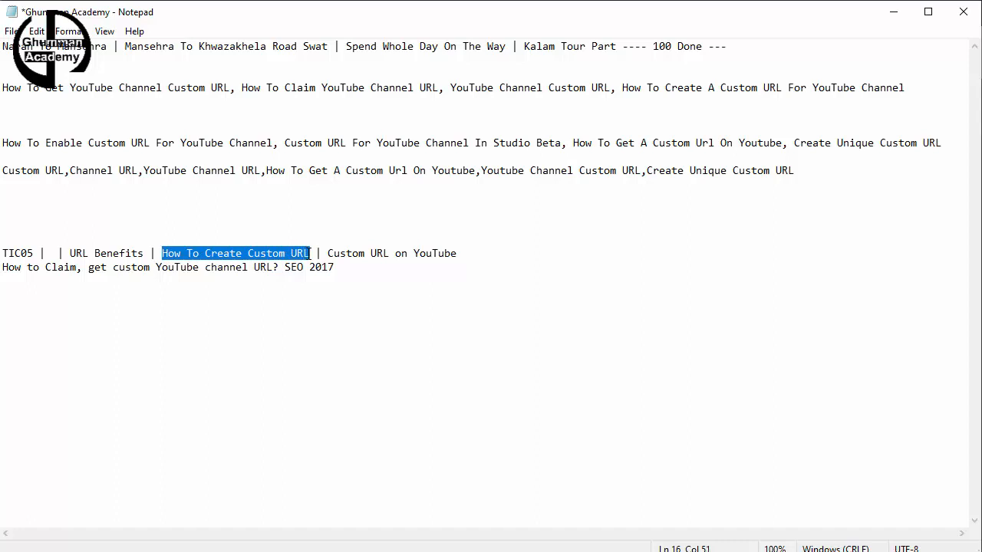
pyautogui.hotkey('ctrl', 'x')
pyautogui.click(808, 174)
pyautogui.write(',')
pyautogui.hotkey('ctrl', 'v')
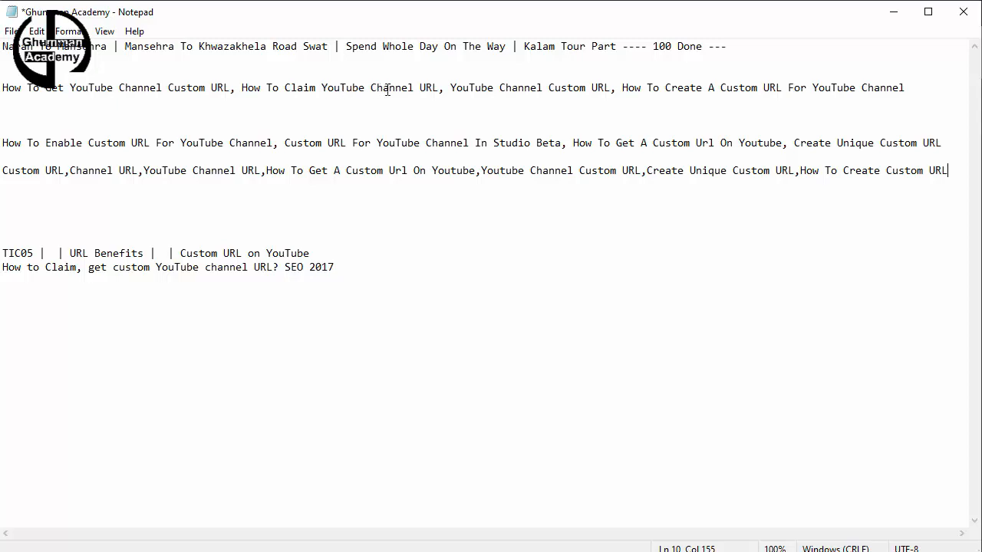
# Switch to YouTube Studio and change the video title's ending to "How To Claim YouTube Channel Custom URL | Channel Custom URL".
pyautogui.click(614, 541)
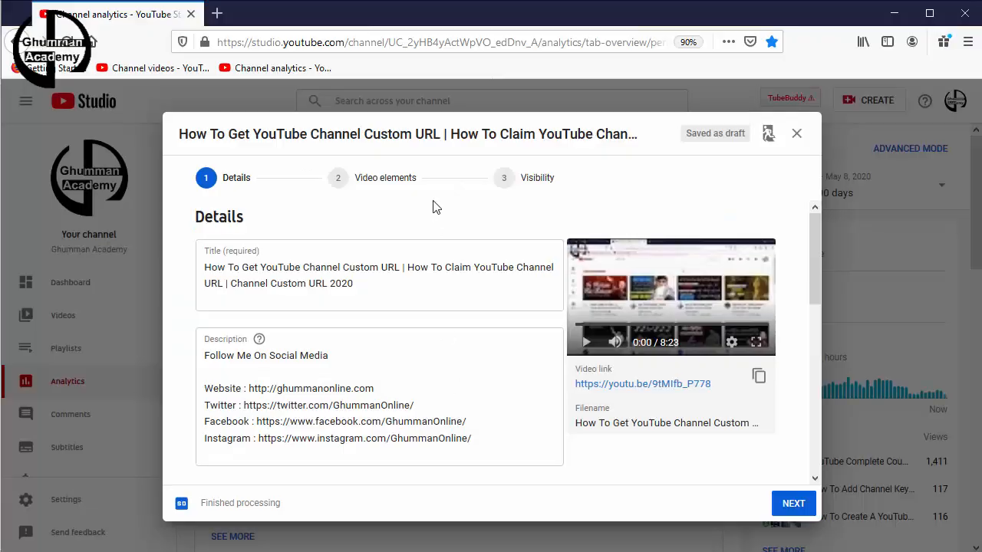
pyautogui.click(405, 280)
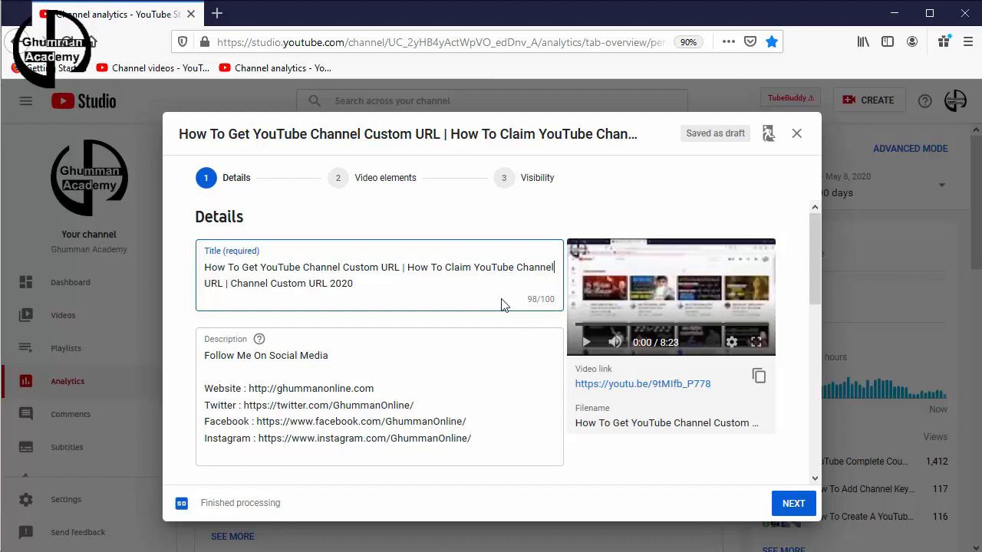
pyautogui.write('Cust')
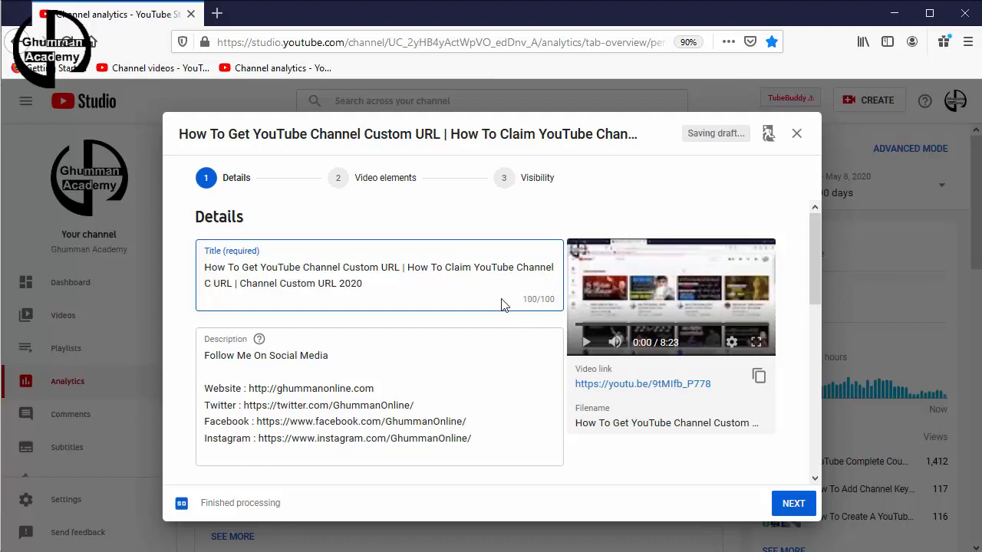
pyautogui.write('om')
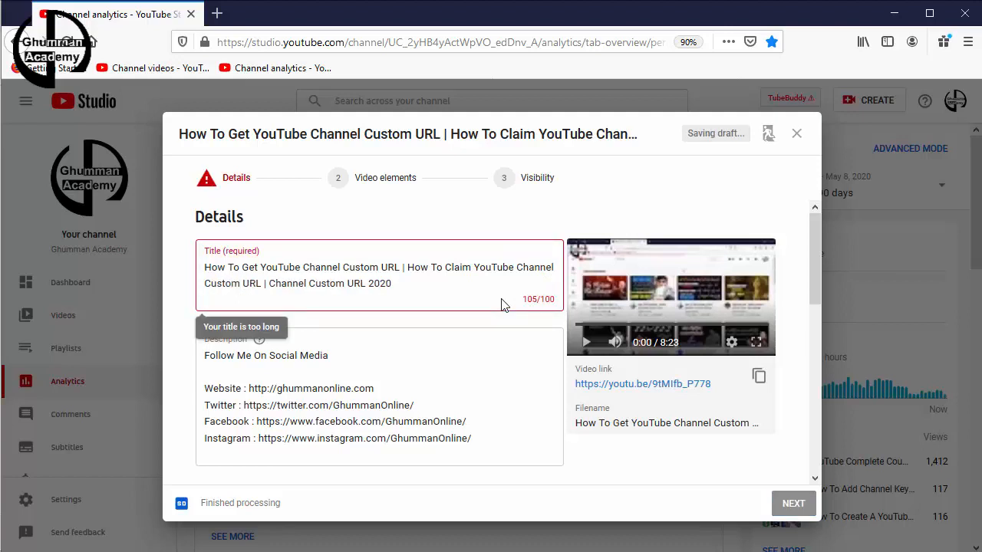
pyautogui.click(422, 288)
pyautogui.press('BackSpace')
pyautogui.press('BackSpace')
pyautogui.press('BackSpace')
pyautogui.press('BackSpace')
pyautogui.press('BackSpace')
pyautogui.press('BackSpace')
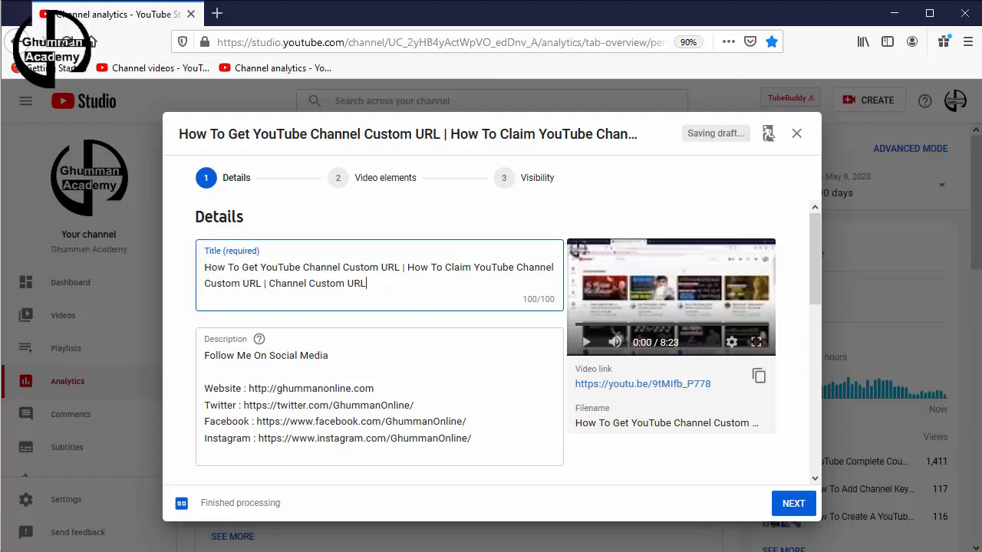
# Switch to Notepad and insert "Custom" before "URL" in the "How To Claim YouTube Channel URL" keyword.
pyautogui.hotkey('alt', 'Tab')
pyautogui.click(419, 88)
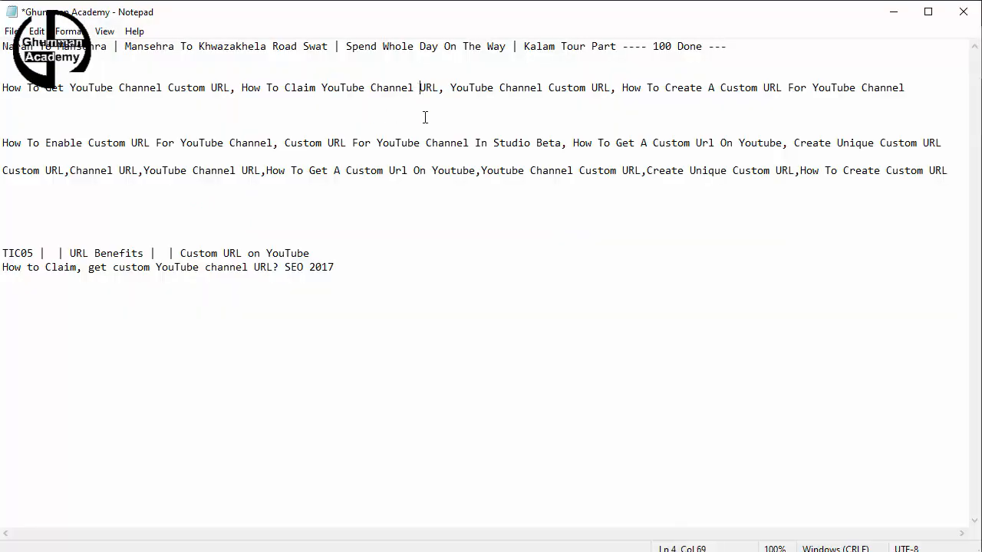
pyautogui.write('C')
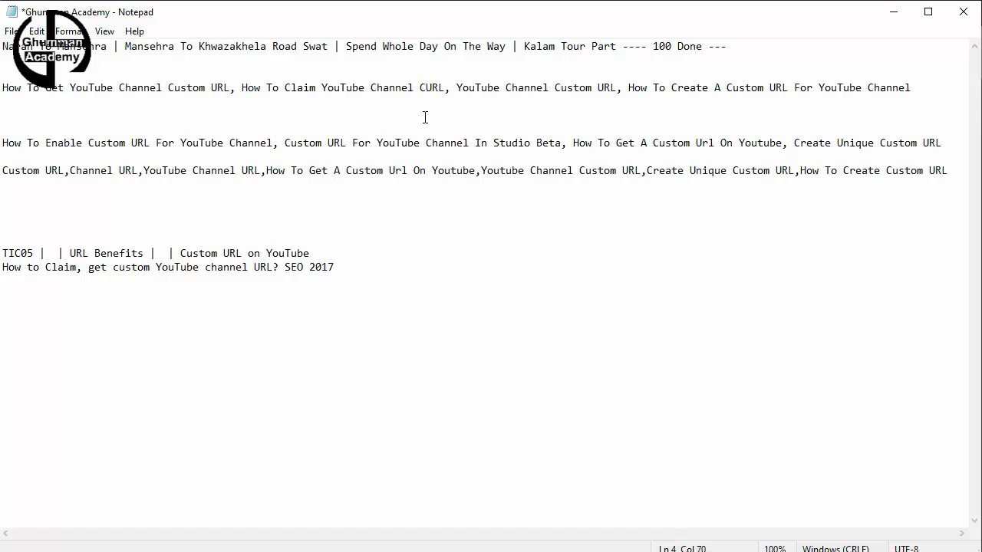
pyautogui.write('usto')
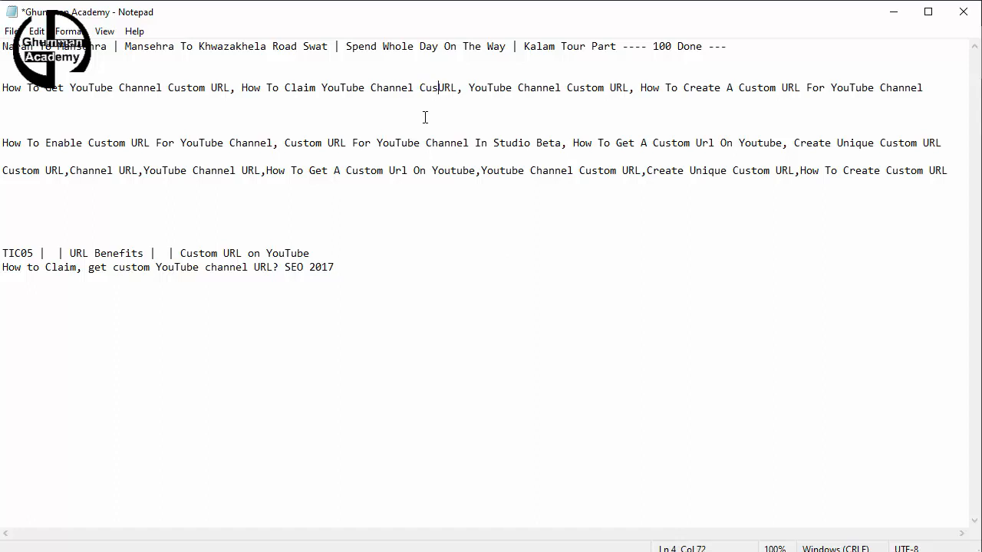
pyautogui.write('m')
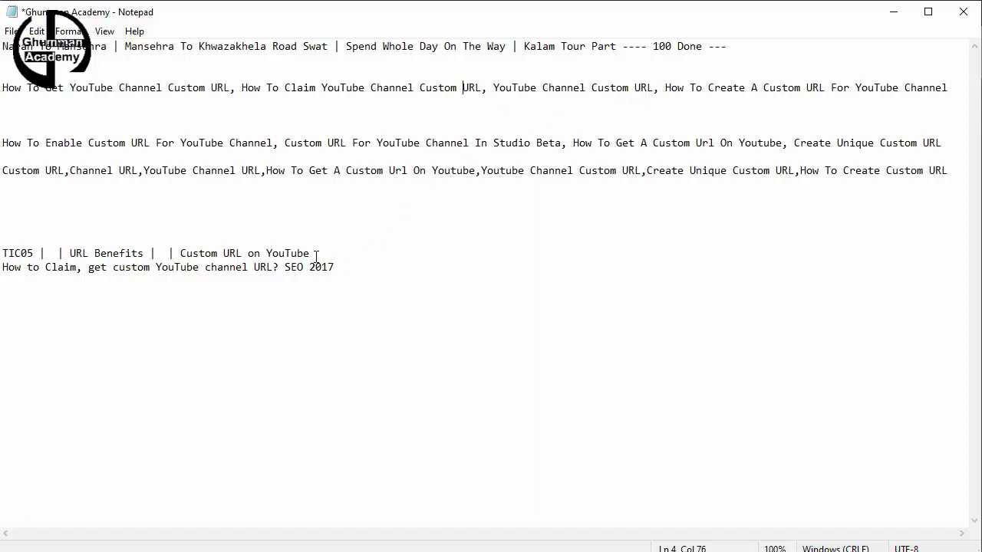
# Capitalize "On" in "Custom URL On YouTube" and move the phrase to the line directly below the "Custom URL" keyword line.
pyautogui.moveTo(314, 255); pyautogui.dragTo(248, 253)
pyautogui.write('O')
pyautogui.press('Right')
pyautogui.press('Right')
pyautogui.press('Right')
pyautogui.press('Right')
pyautogui.press('Right')
pyautogui.press('Right')
pyautogui.press('Right')
pyautogui.press('Right')
pyautogui.press('Right')
pyautogui.keyDown('shift'); pyautogui.click(182, 254); pyautogui.keyUp('shift')
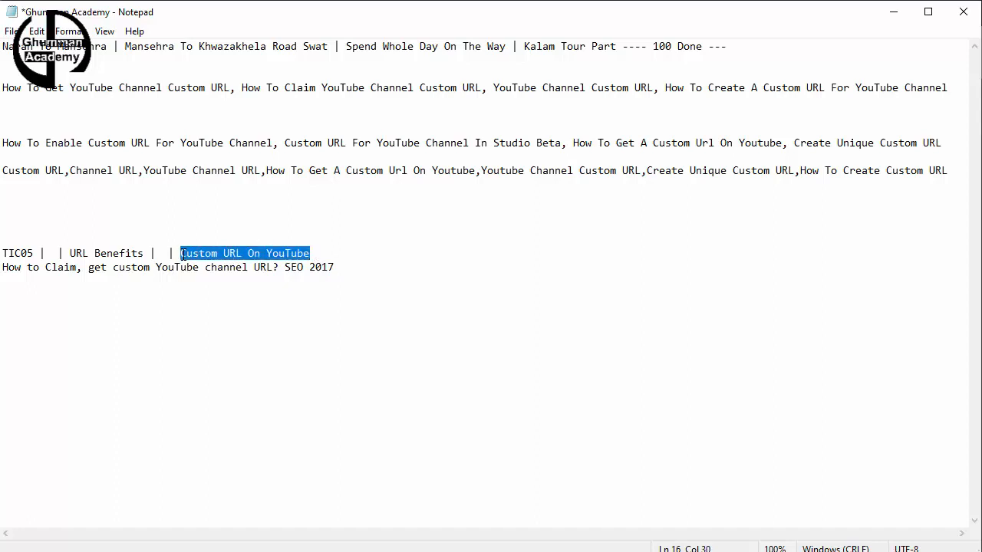
pyautogui.hotkey('ctrl', 'x')
pyautogui.click(34, 187)
pyautogui.hotkey('ctrl', 'v')
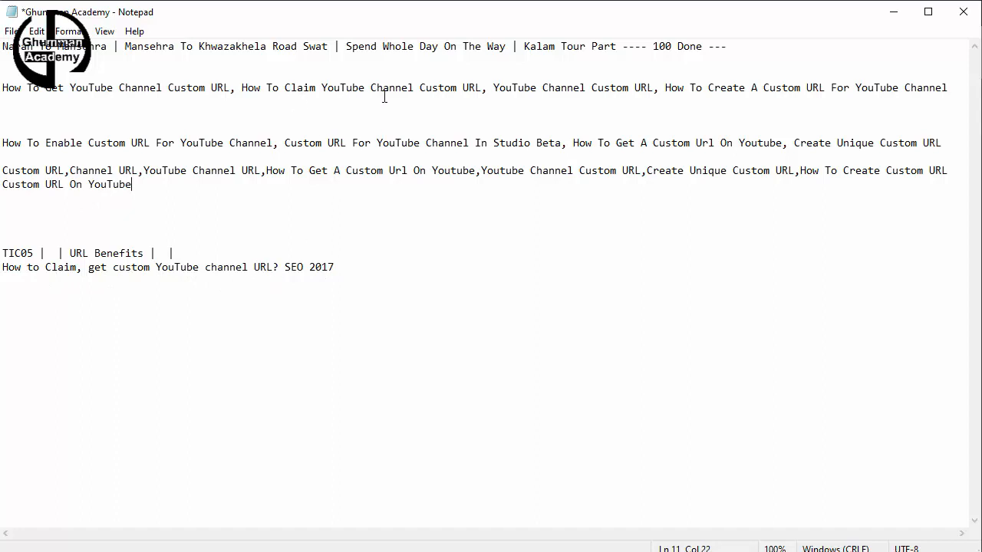
# Delete the leftover "TIC05" and "SEO 2017" title lines together with the extra blank lines above them.
pyautogui.click(335, 265)
pyautogui.moveTo(3, 279); pyautogui.dragTo(4, 253)
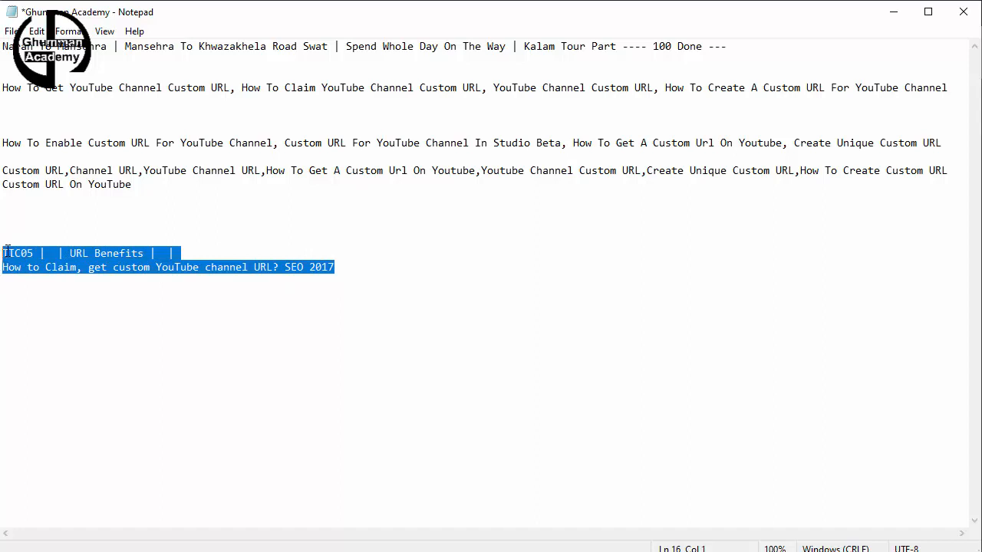
pyautogui.press('BackSpace')
pyautogui.press('BackSpace')
pyautogui.press('BackSpace')
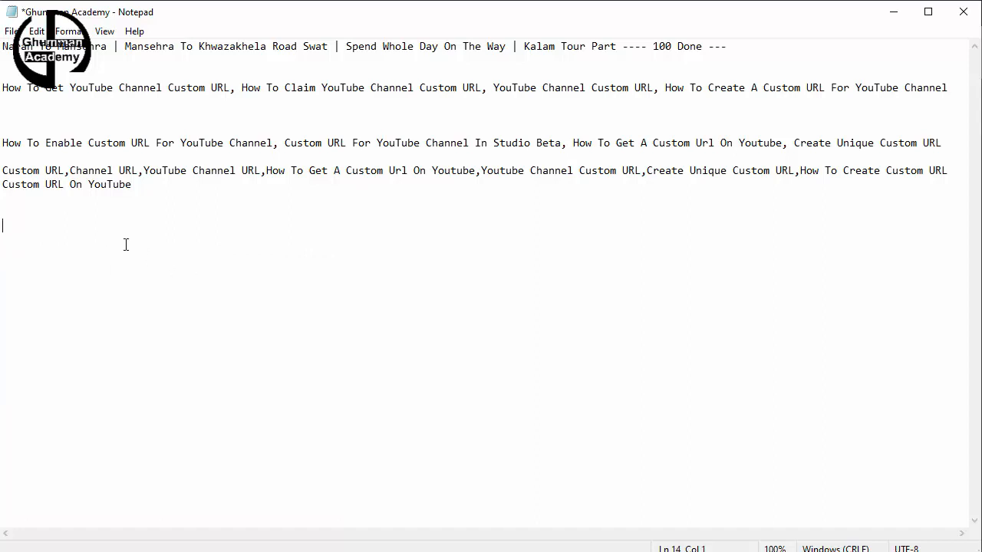
# Start a hashtag line below the keywords with "#YouTubeChannel #CustomURL" and a third "#".
pyautogui.write('###')
pyautogui.click(9, 226)
pyautogui.press('Right')
pyautogui.click(11, 225)
pyautogui.write('YouTubeChannel')
pyautogui.click(108, 226)
pyautogui.write('CustomURL')
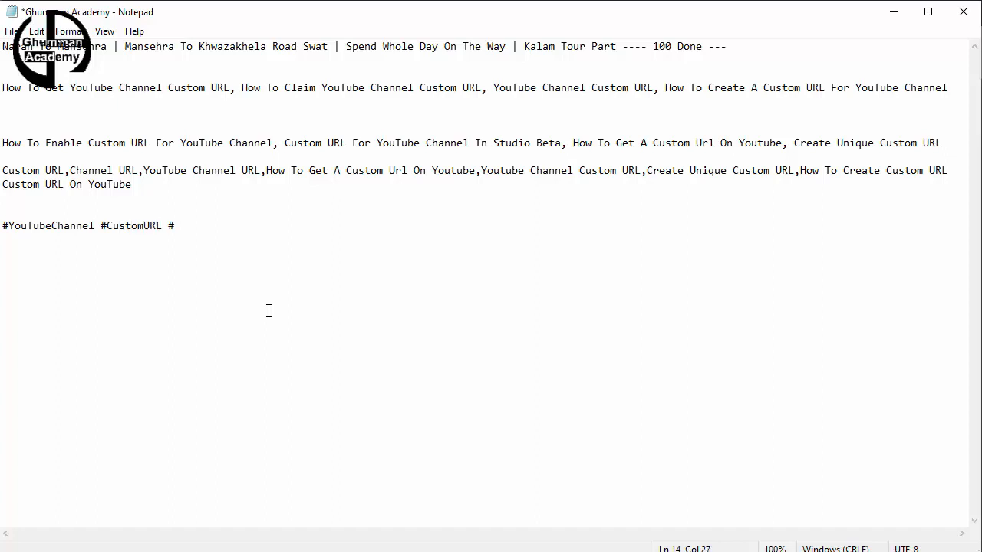
# Complete the third hashtag as "#ClaimURL", reusing "Claim" from the first keyword line, and save the file.
pyautogui.click(186, 226)
pyautogui.moveTo(316, 87); pyautogui.dragTo(287, 91)
pyautogui.click(204, 227)
pyautogui.hotkey('ctrl', 'v')
pyautogui.write('URL')
pyautogui.hotkey('ctrl', 's')
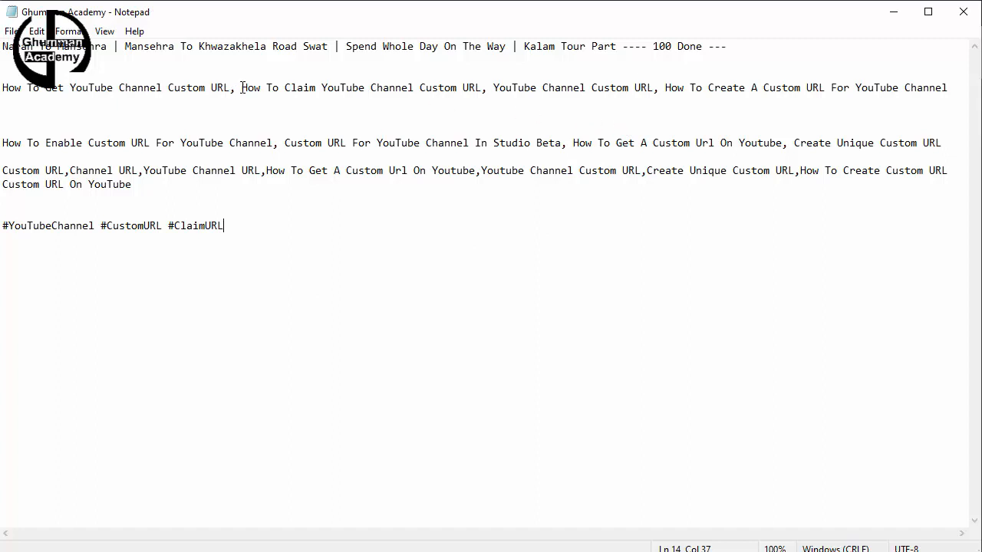
# Copy the "How To Get YouTube Channel Custom URL" keyword line to the top of the YouTube Studio video description and end it with a comma.
pyautogui.moveTo(951, 87); pyautogui.dragTo(2, 87)
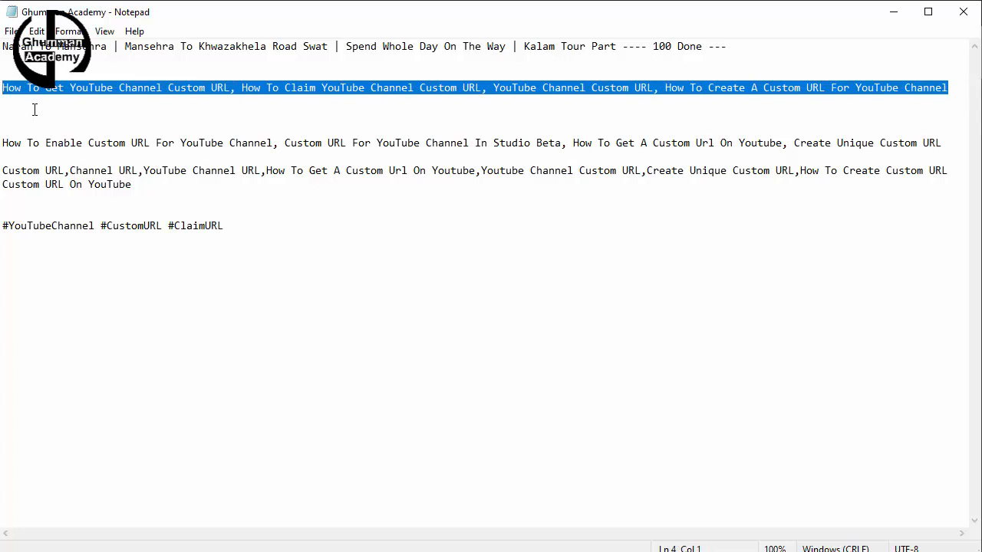
pyautogui.hotkey('alt', 'Tab')
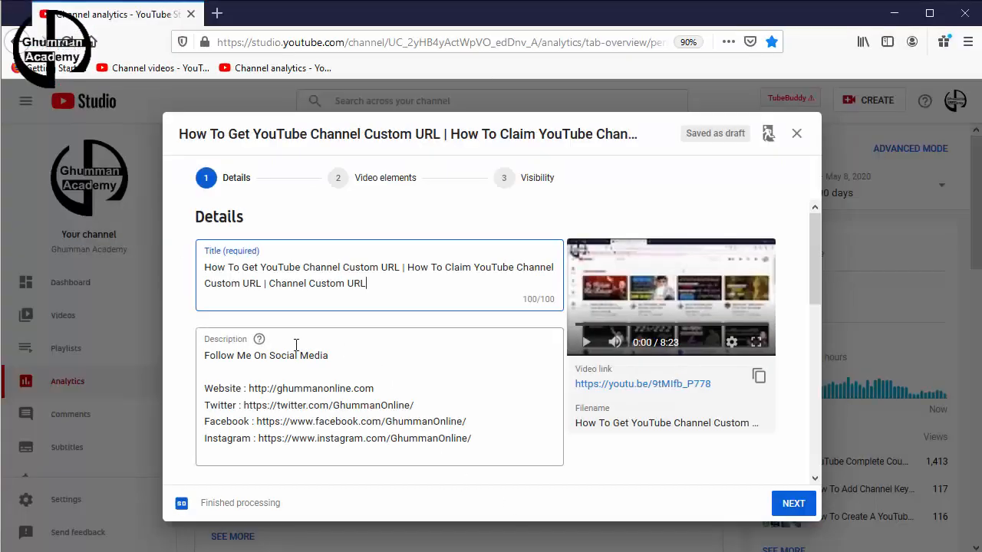
pyautogui.click(205, 355)
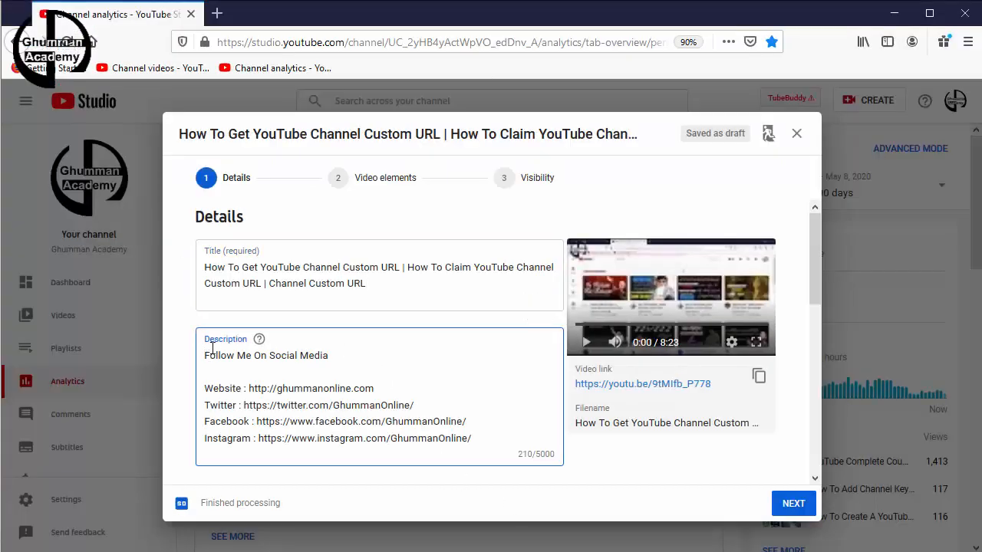
pyautogui.press('Return')
pyautogui.press('Return')
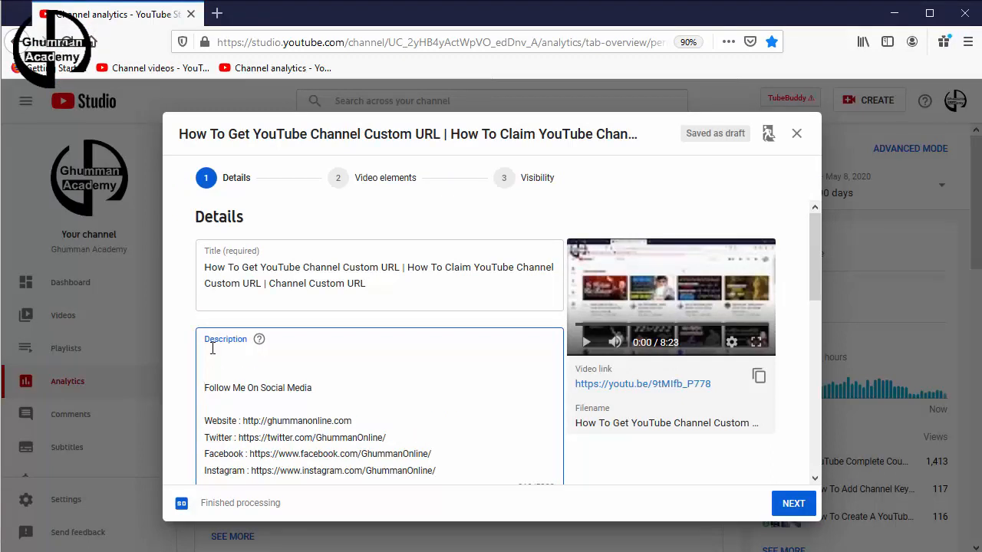
pyautogui.hotkey('ctrl', 'v')
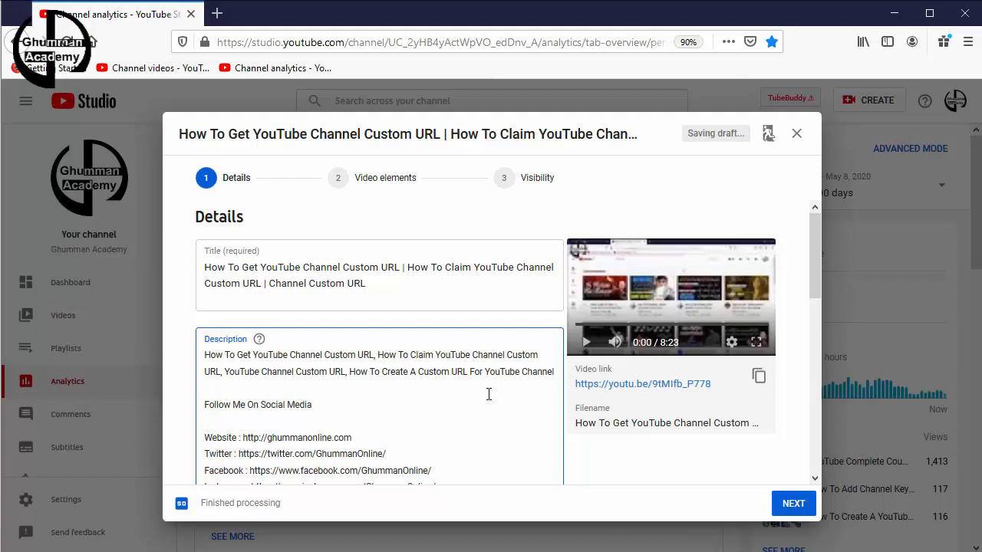
pyautogui.write(',')
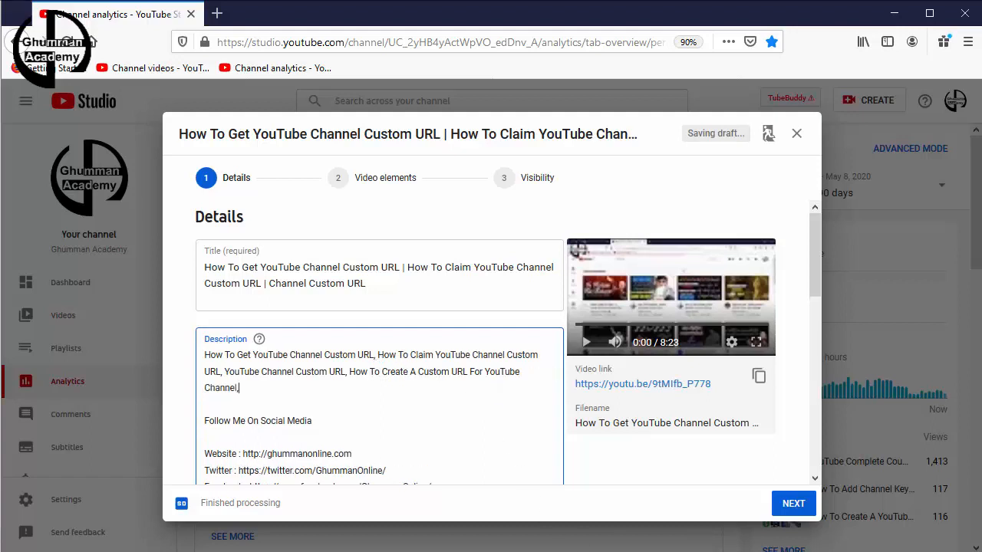
# Append the Notepad keyword line beginning "How To Enable Custom URL For YouTube Channel" to the keywords in the YouTube Studio video description.
pyautogui.hotkey('alt', 'Tab')
pyautogui.moveTo(948, 142); pyautogui.dragTo(4, 145)
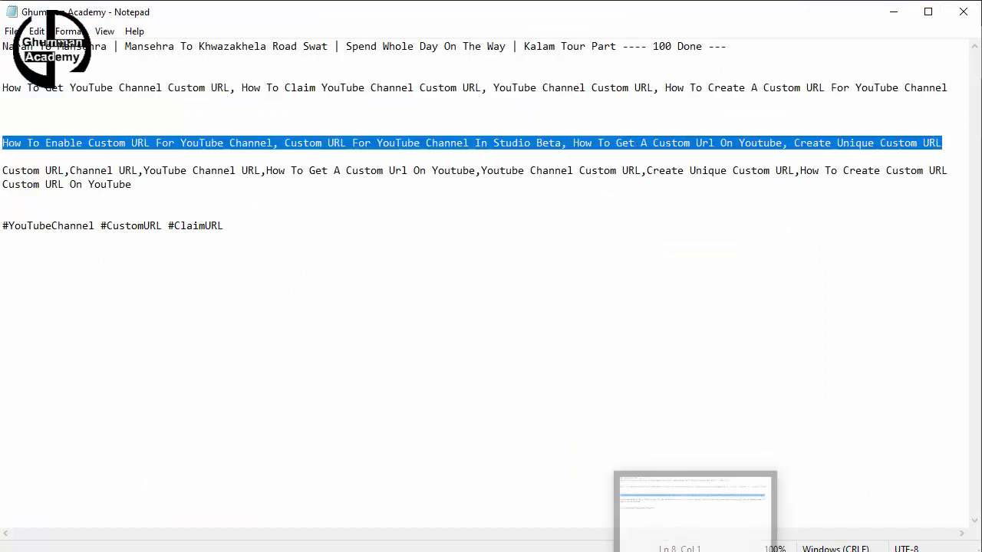
pyautogui.click(694, 551)
pyautogui.click(389, 290)
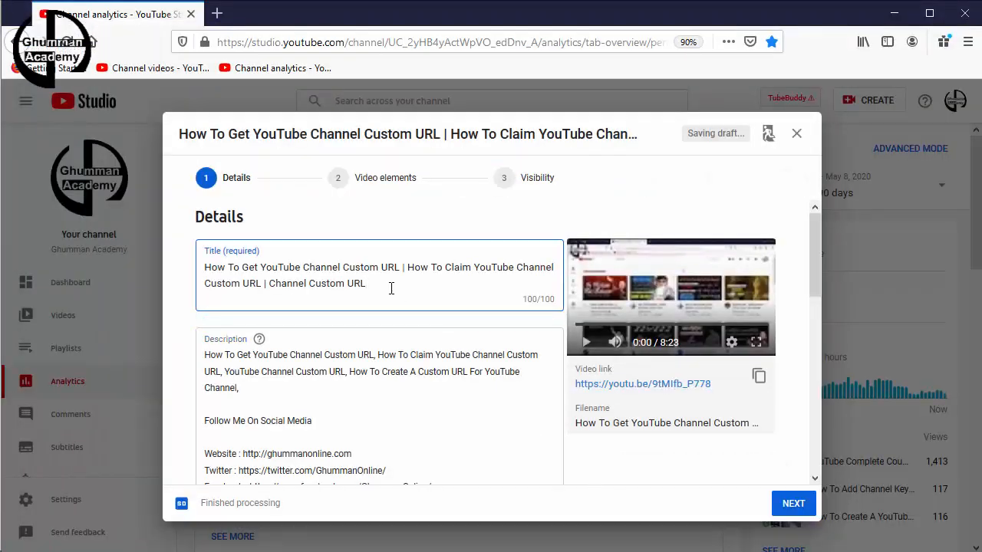
pyautogui.write(',')
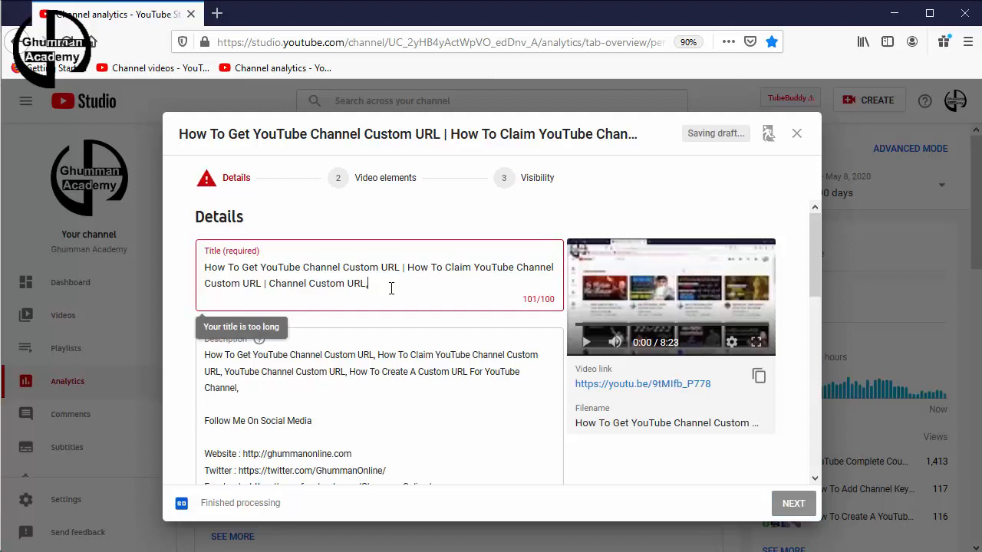
pyautogui.press('BackSpace')
pyautogui.click(317, 390)
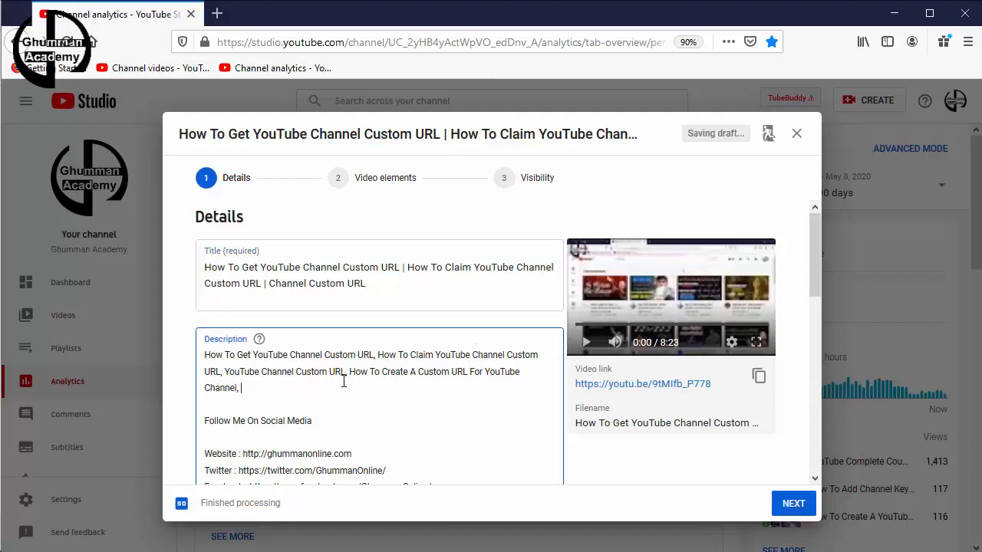
pyautogui.press('BackSpace')
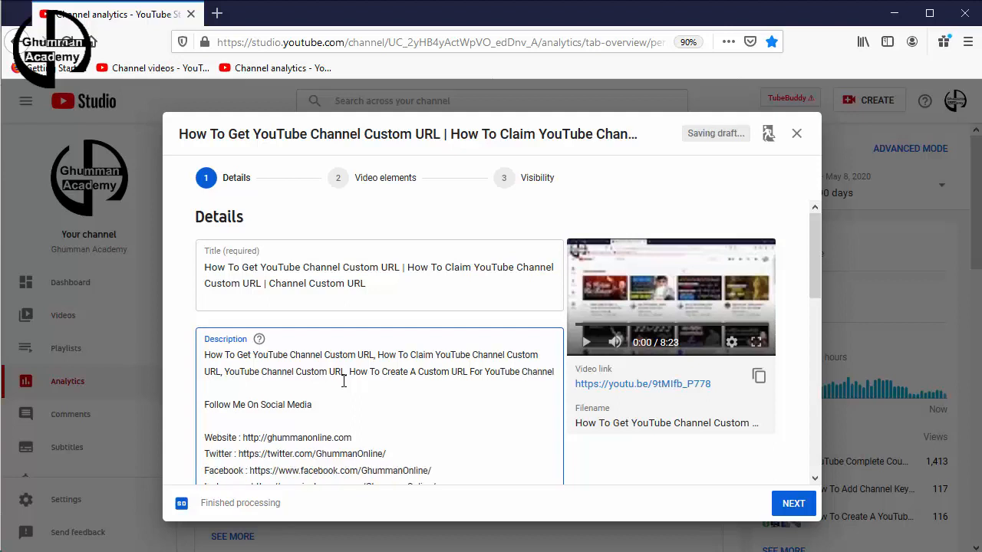
pyautogui.write(',')
pyautogui.hotkey('ctrl', 'v')
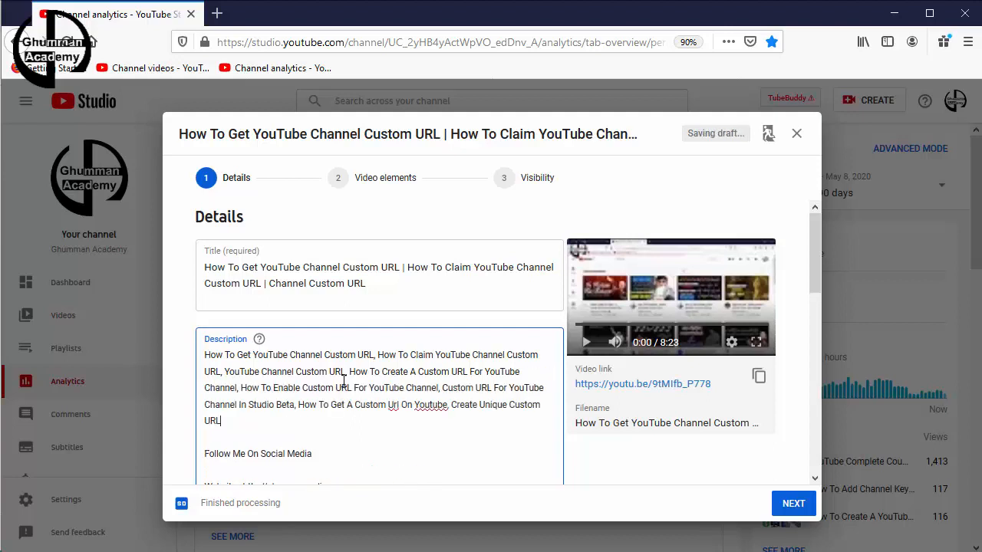
# Correct "Url" to "URL" and "Youtube" to "YouTube" in the description's "How To Get A Custom Url On Youtube" phrase.
pyautogui.doubleClick(393, 405)
pyautogui.click(395, 407)
pyautogui.write('URL')
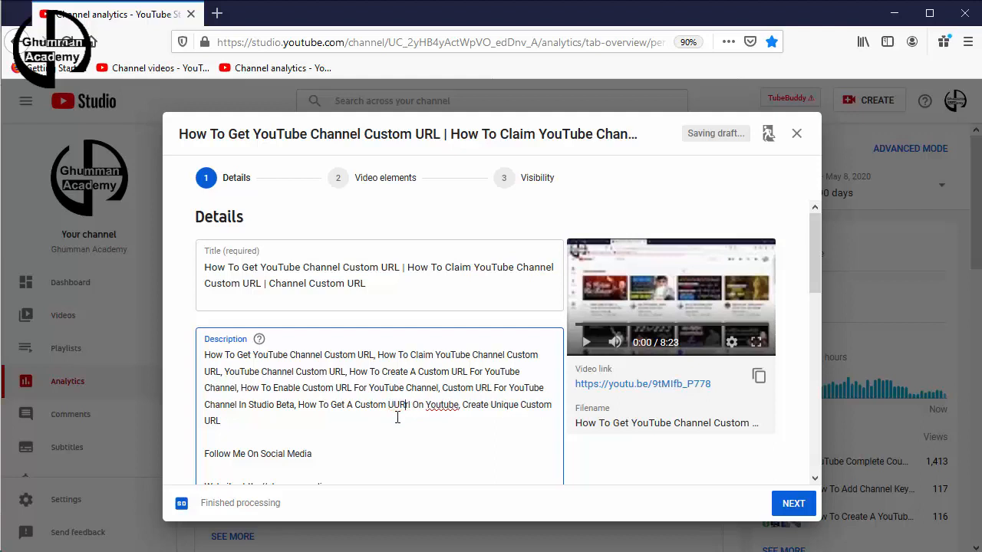
pyautogui.press('BackSpace')
pyautogui.press('BackSpace')
pyautogui.press('BackSpace')
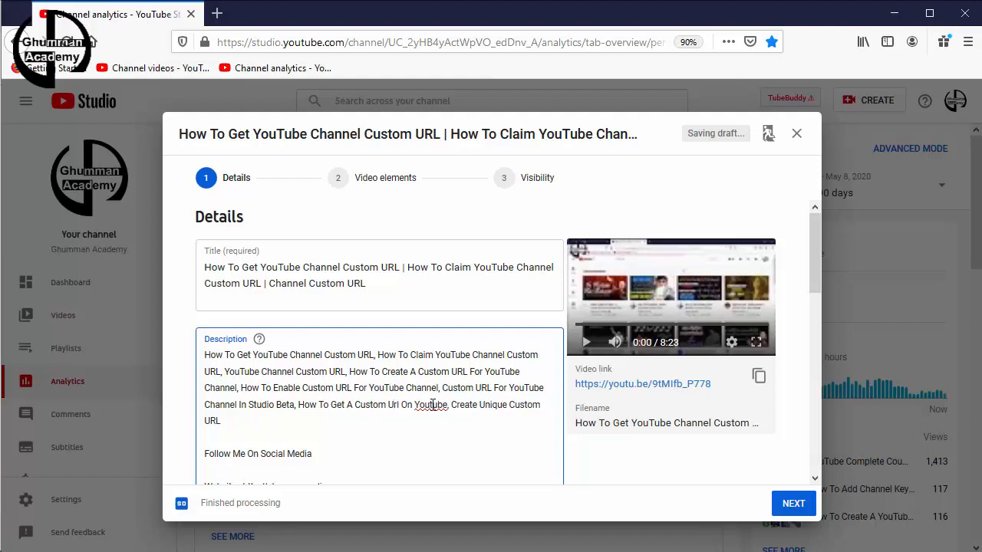
pyautogui.moveTo(400, 405); pyautogui.dragTo(392, 405)
pyautogui.write('RL')
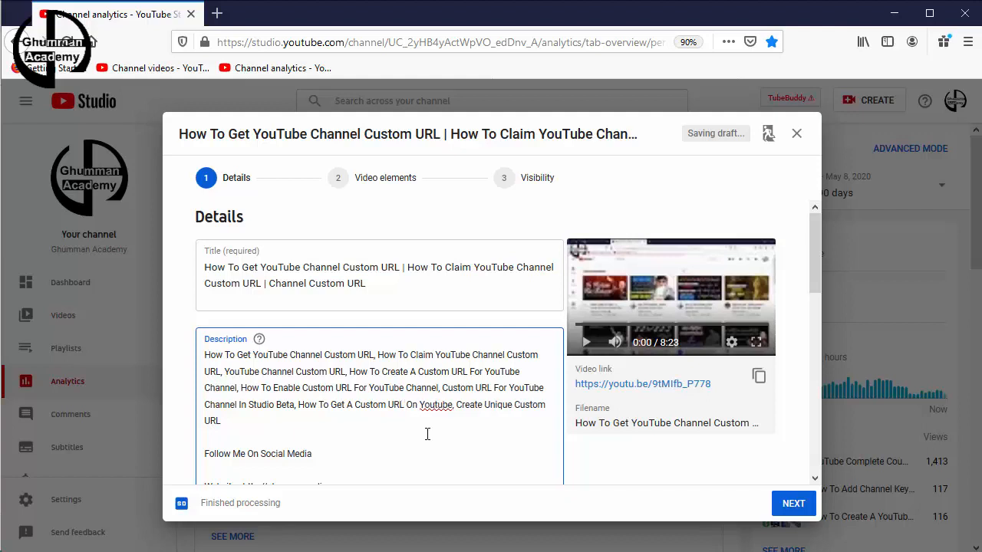
pyautogui.click(435, 405)
pyautogui.press('Delete')
pyautogui.write('T')
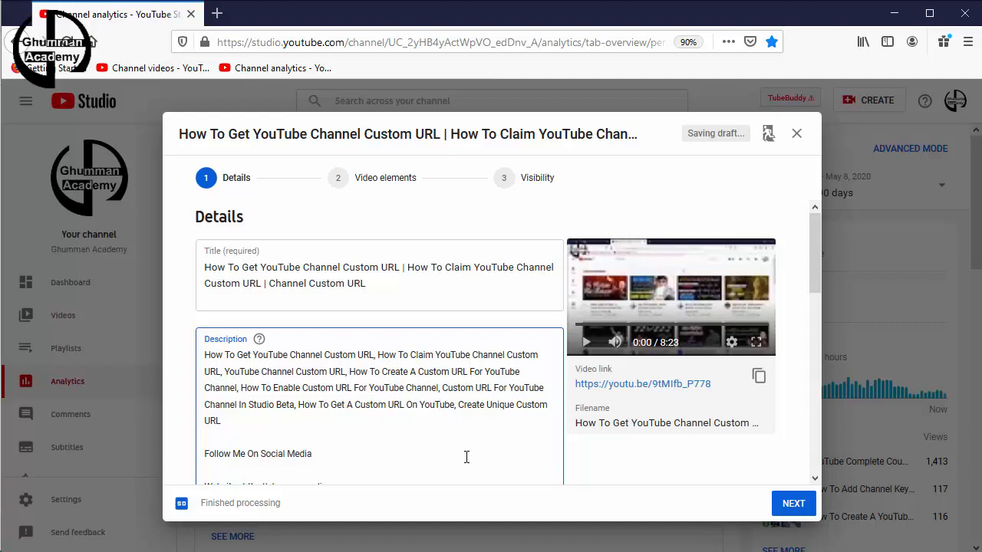
# In Notepad, correct "Url" to "URL" in the "How To Get A Custom Url On Youtube" entry of the comma-separated tag list.
pyautogui.scroll(-2, 483, 449)
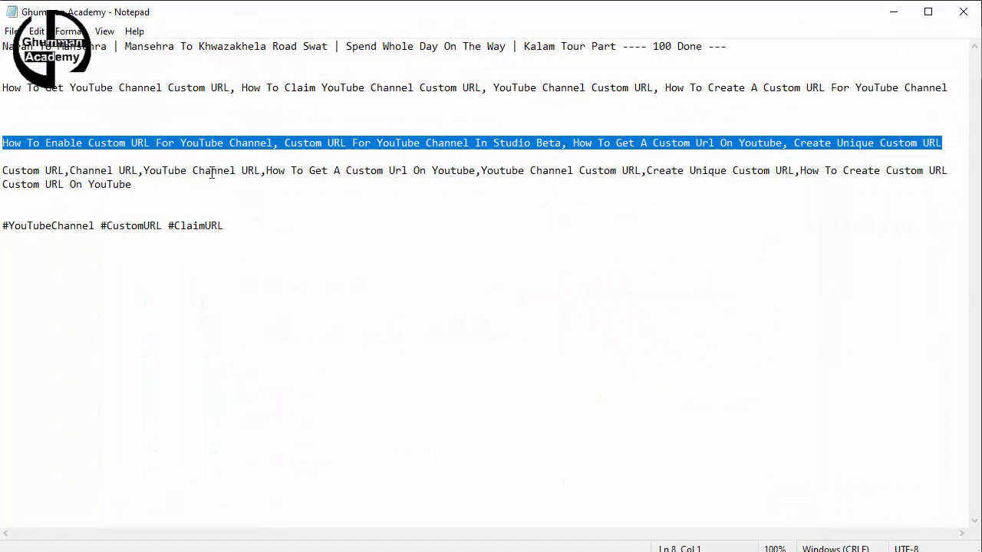
pyautogui.click(401, 172)
pyautogui.hotkey('shift', 'Left')
pyautogui.hotkey('shift', 'Left')
pyautogui.write('RL')
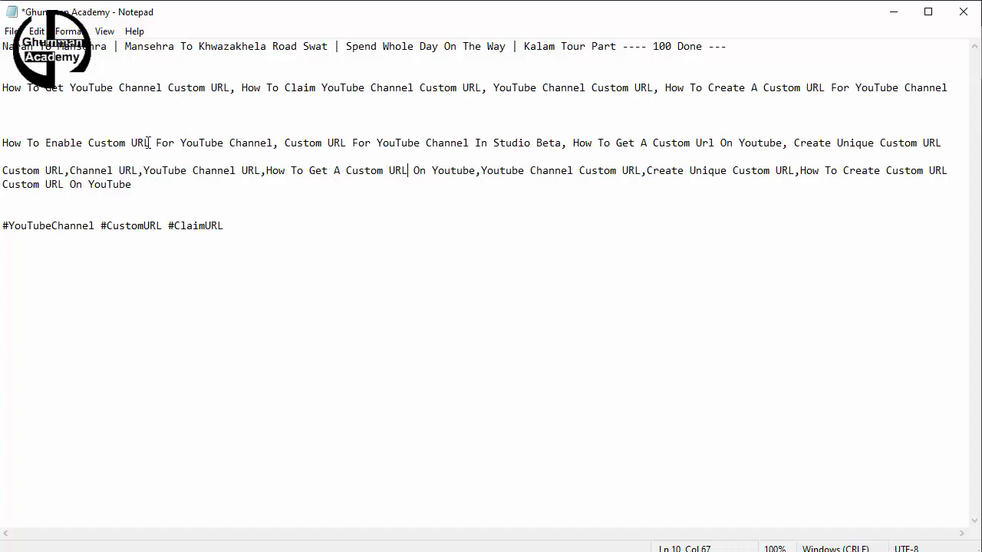
# Add "Enable YouTube Channel Custom URL" to the end of the tag list, reusing "Enable Custom URL" from the keyword line above.
pyautogui.moveTo(153, 143); pyautogui.dragTo(52, 146)
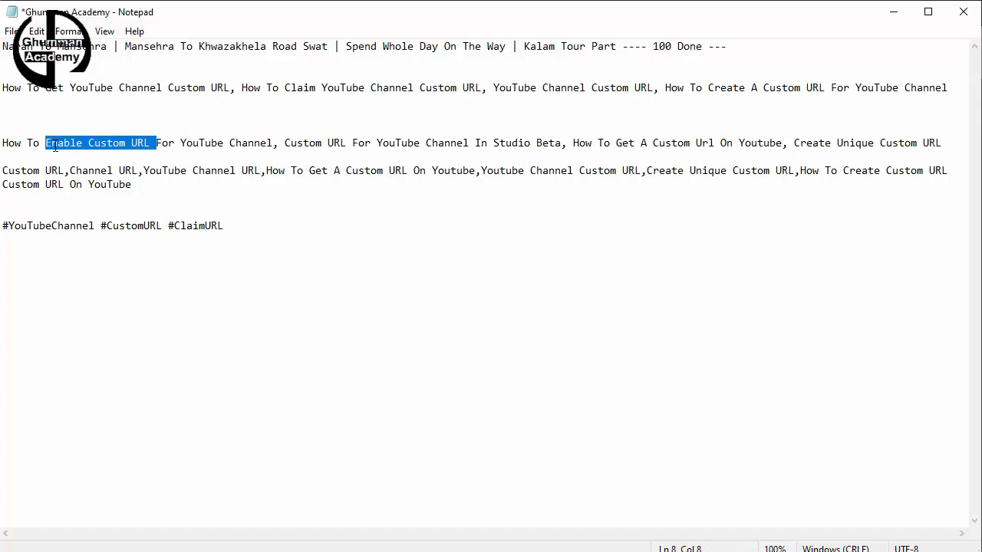
pyautogui.click(46, 142)
pyautogui.moveTo(48, 143); pyautogui.dragTo(150, 141)
pyautogui.click(153, 184)
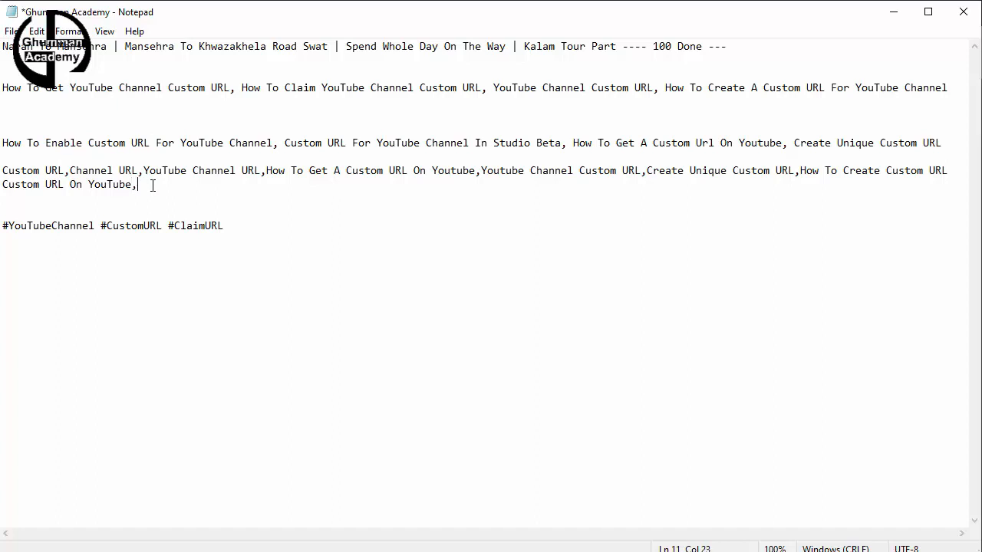
pyautogui.hotkey('ctrl', 'v')
pyautogui.write('YouTube Channel')
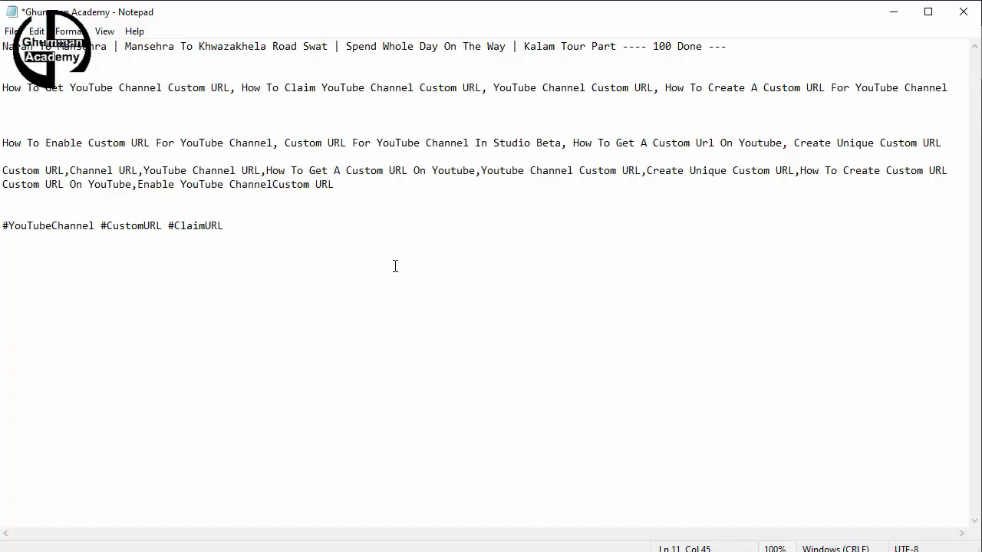
pyautogui.click(349, 187)
# Remove "How To Create A Custom URL For YouTube Channel" from the first keyword line and delete the spaces after its remaining commas.
pyautogui.moveTo(952, 87); pyautogui.dragTo(653, 91)
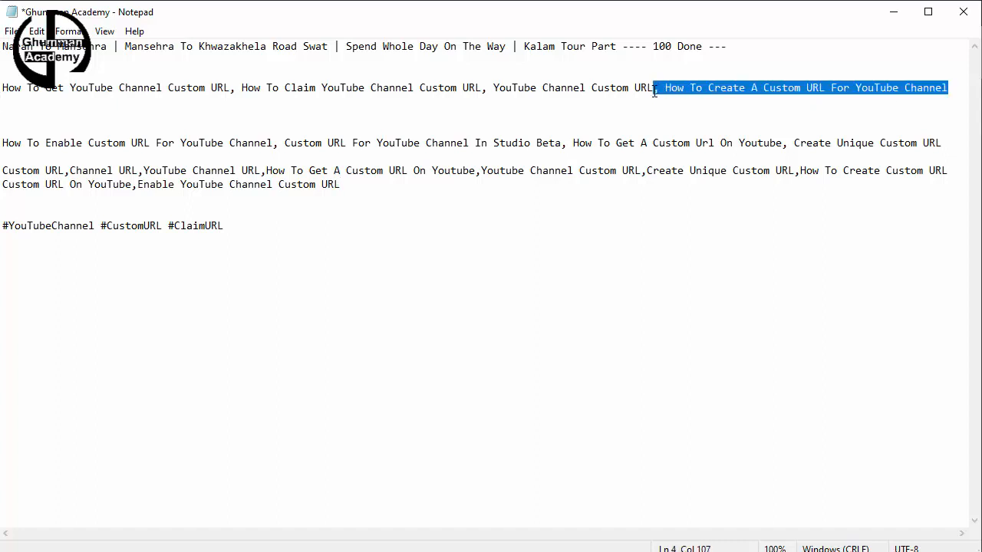
pyautogui.press('Delete')
pyautogui.click(491, 87)
pyautogui.press('BackSpace')
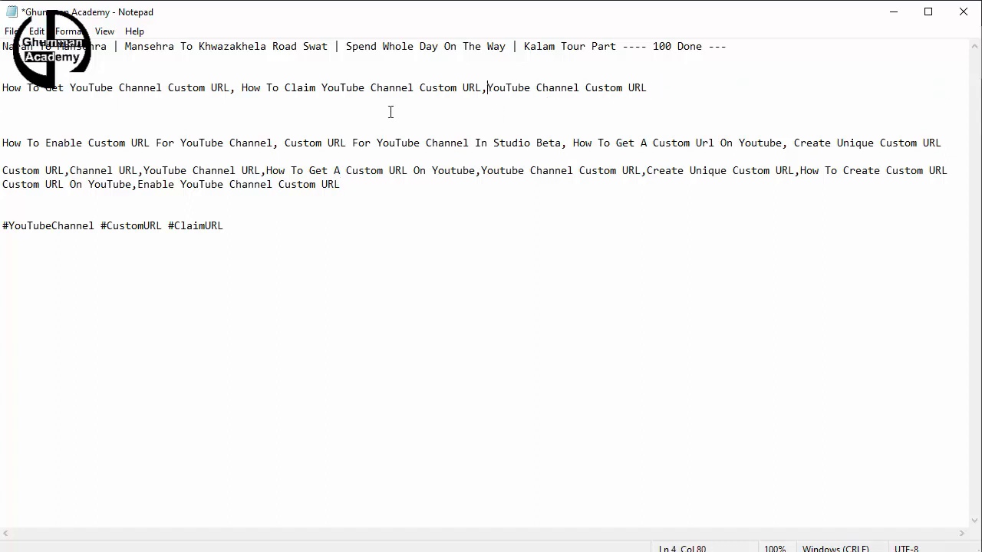
pyautogui.click(243, 87)
pyautogui.press('BackSpace')
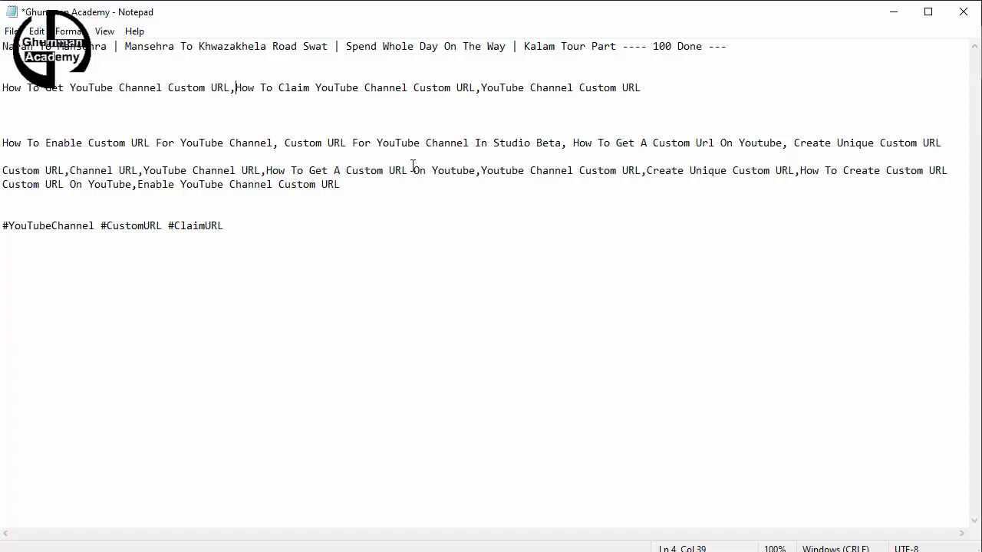
# Copy the hashtags "#YouTubeChannel #CustomURL #ClaimURL" from Notepad to the end of the video description, one blank line below the Instagram link.
pyautogui.click(349, 190)
pyautogui.hotkey('alt', 'Tab')
pyautogui.click(500, 387)
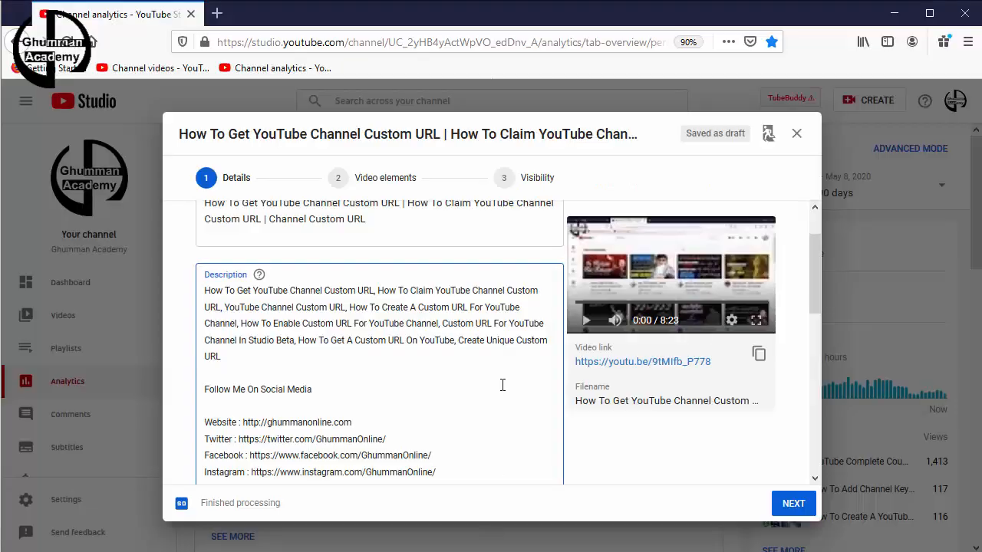
pyautogui.scroll(-3, 485, 379)
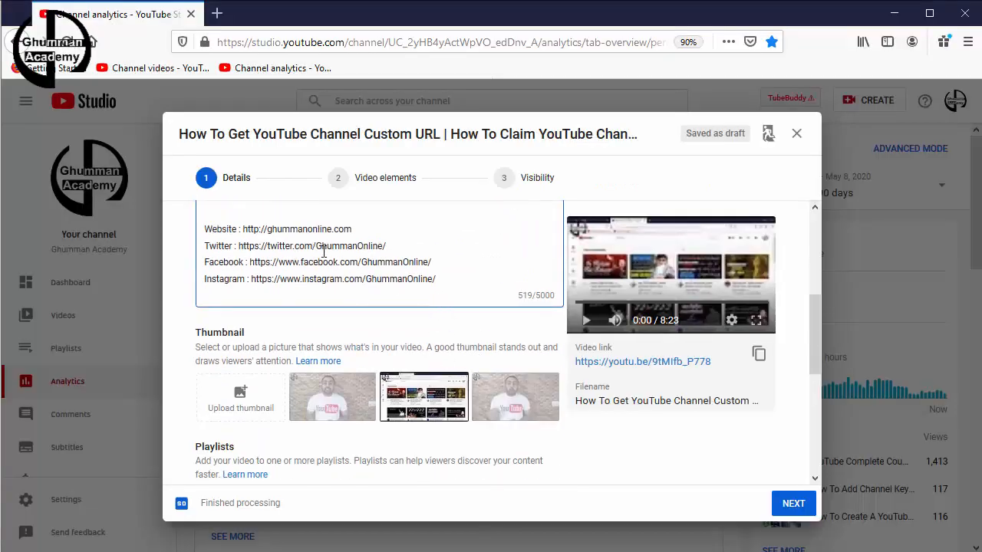
pyautogui.hotkey('alt', 'Tab')
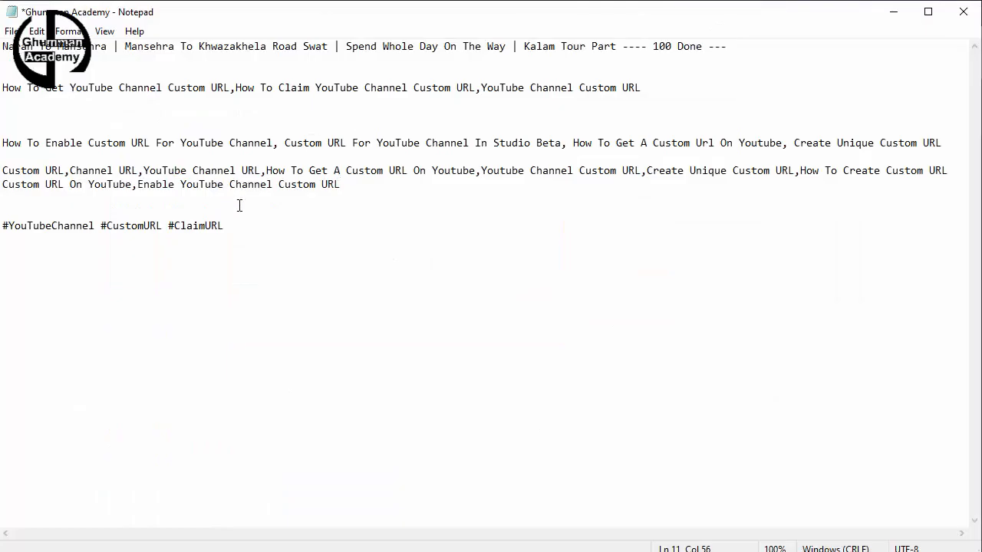
pyautogui.click(231, 226)
pyautogui.hotkey('shift', 'Left')
pyautogui.hotkey('shift', 'Left')
pyautogui.hotkey('shift', 'Left')
pyautogui.hotkey('shift', 'Left')
pyautogui.hotkey('shift', 'Left')
pyautogui.hotkey('shift', 'Left')
pyautogui.hotkey('shift', 'Left')
pyautogui.hotkey('shift', 'Left')
pyautogui.hotkey('shift', 'Left')
pyautogui.hotkey('shift', 'Left')
pyautogui.hotkey('shift', 'Left')
pyautogui.hotkey('shift', 'Left')
pyautogui.hotkey('shift', 'Left')
pyautogui.hotkey('shift', 'Left')
pyautogui.hotkey('shift', 'Left')
pyautogui.hotkey('shift', 'Left')
pyautogui.hotkey('shift', 'Left')
pyautogui.hotkey('shift', 'Left')
pyautogui.hotkey('shift', 'Left')
pyautogui.hotkey('shift', 'Left')
pyautogui.hotkey('ctrl', 'c')
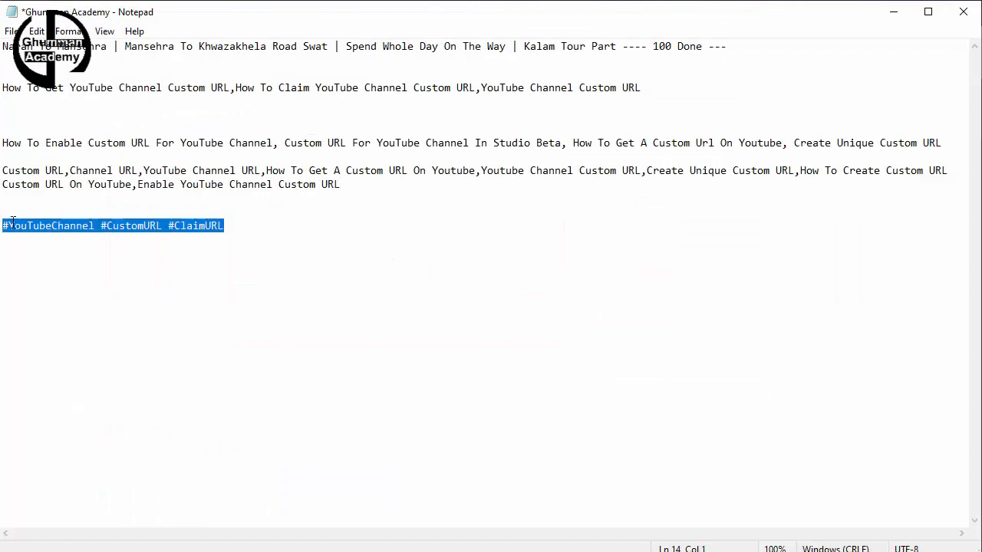
pyautogui.hotkey('alt', 'Tab')
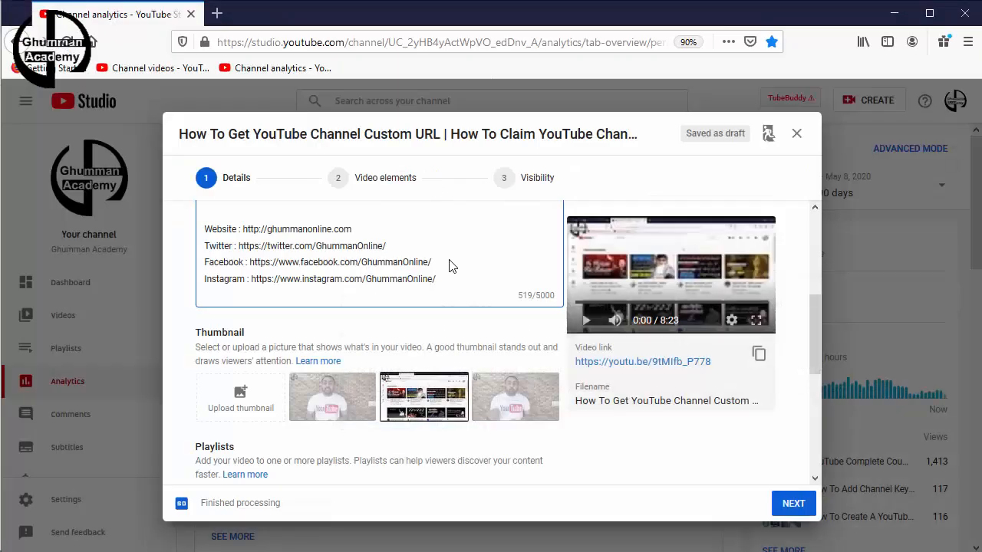
pyautogui.click(443, 280)
pyautogui.press('Return')
pyautogui.press('Return')
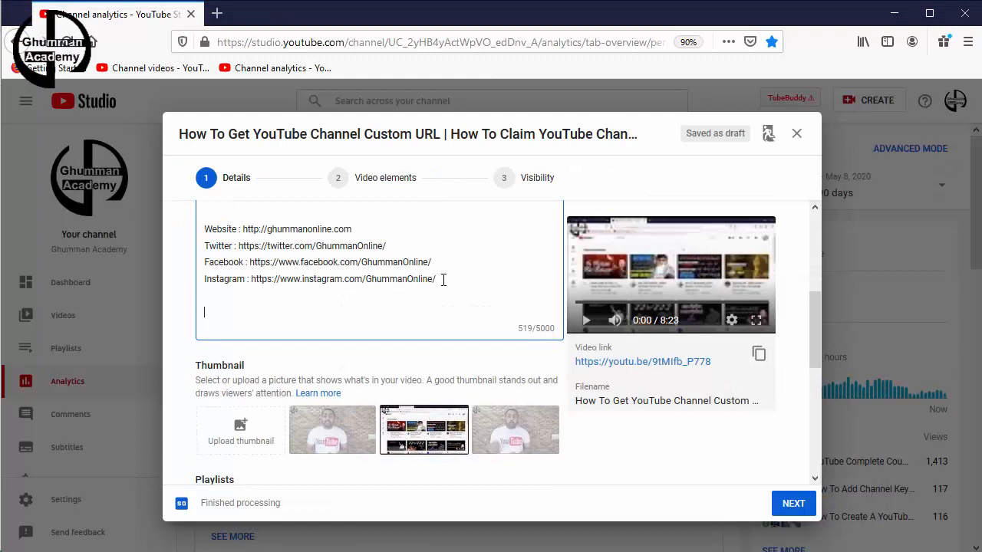
pyautogui.hotkey('ctrl', 'v')
pyautogui.scroll(5, 474, 280)
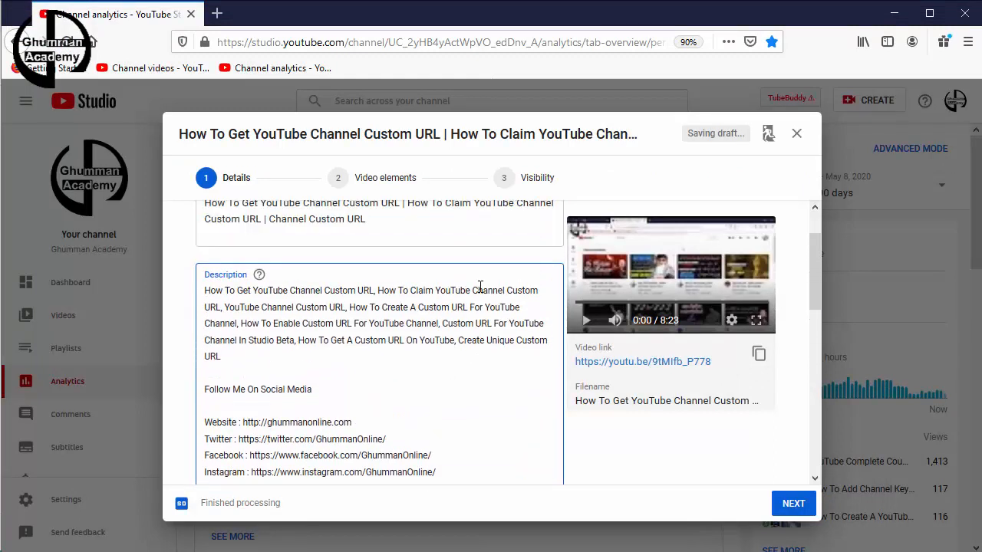
# Upload the image "How To Get Custom URL" from the Ghumman Acadmy folder as the video's custom thumbnail.
pyautogui.scroll(-4, 478, 288)
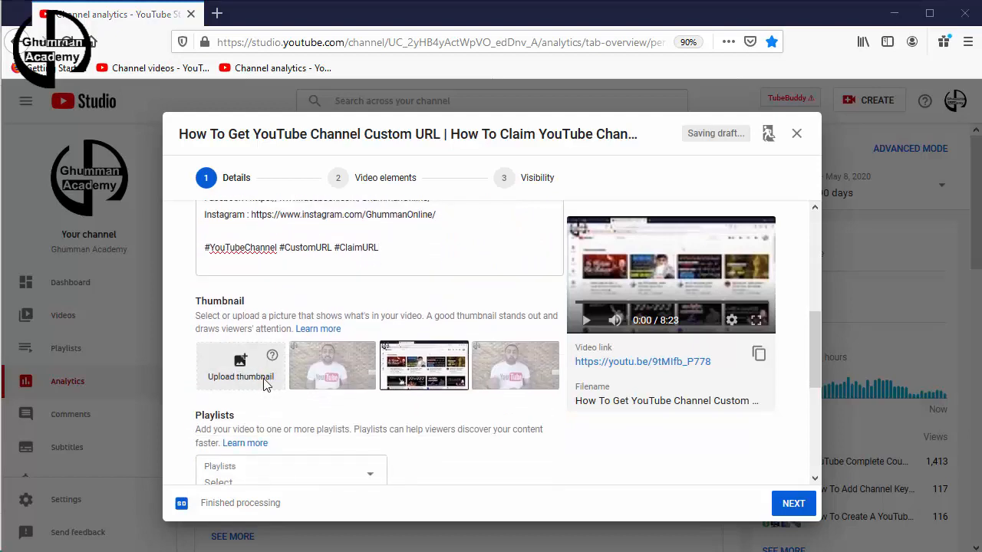
pyautogui.click(267, 381)
pyautogui.click(181, 132)
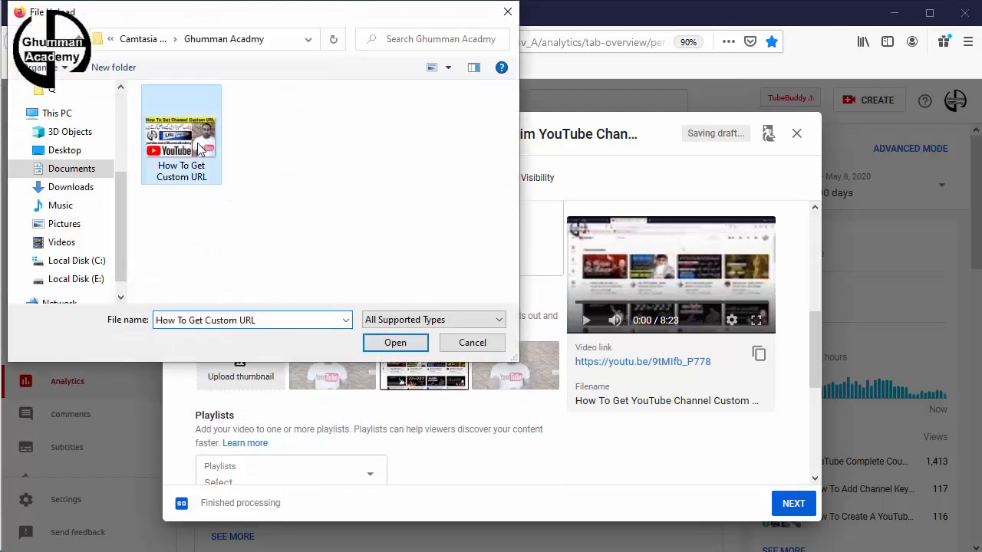
pyautogui.click(389, 346)
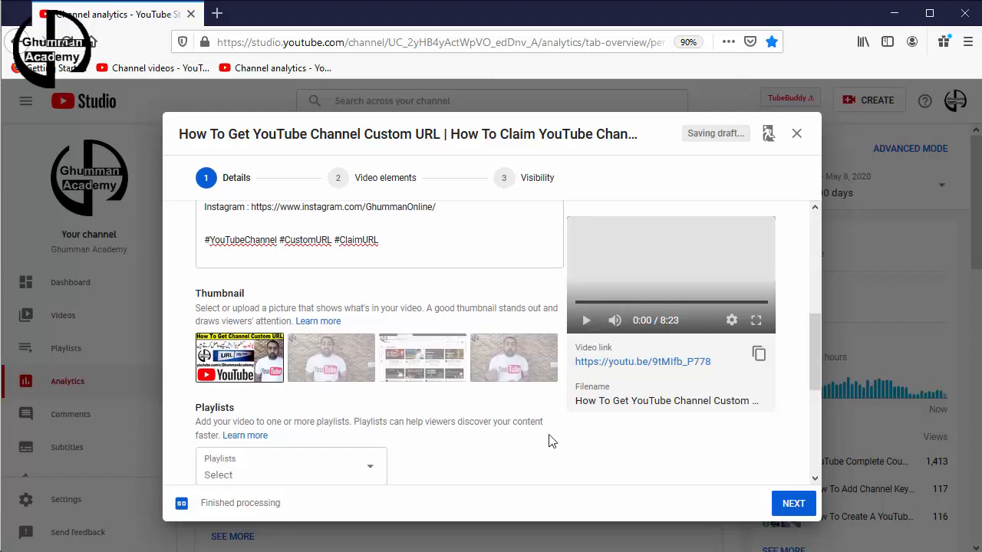
# Expand the additional video options below the audience settings and go to the video's tags.
pyautogui.scroll(-1, 536, 422)
pyautogui.scroll(-3, 514, 402)
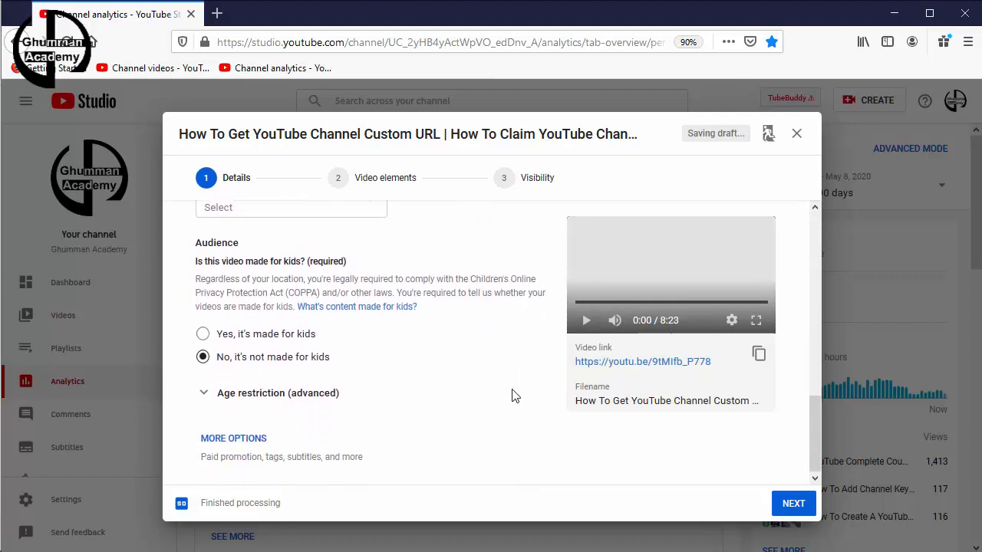
pyautogui.click(234, 438)
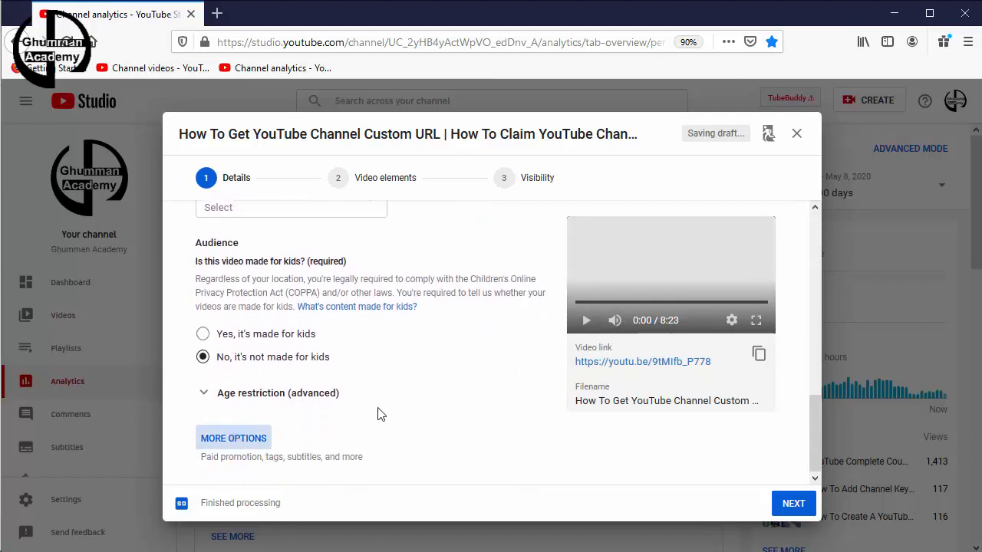
pyautogui.scroll(-2, 490, 339)
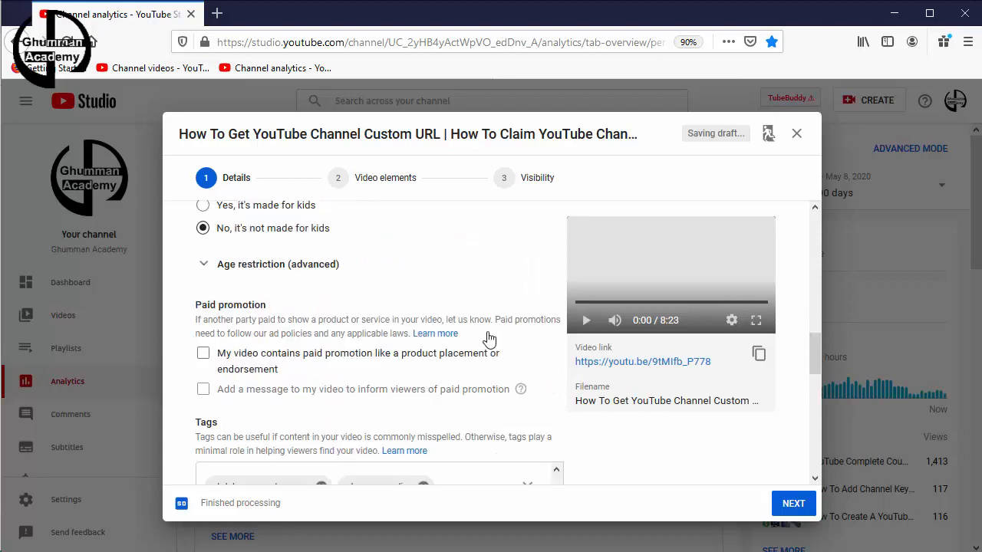
pyautogui.scroll(-2, 490, 339)
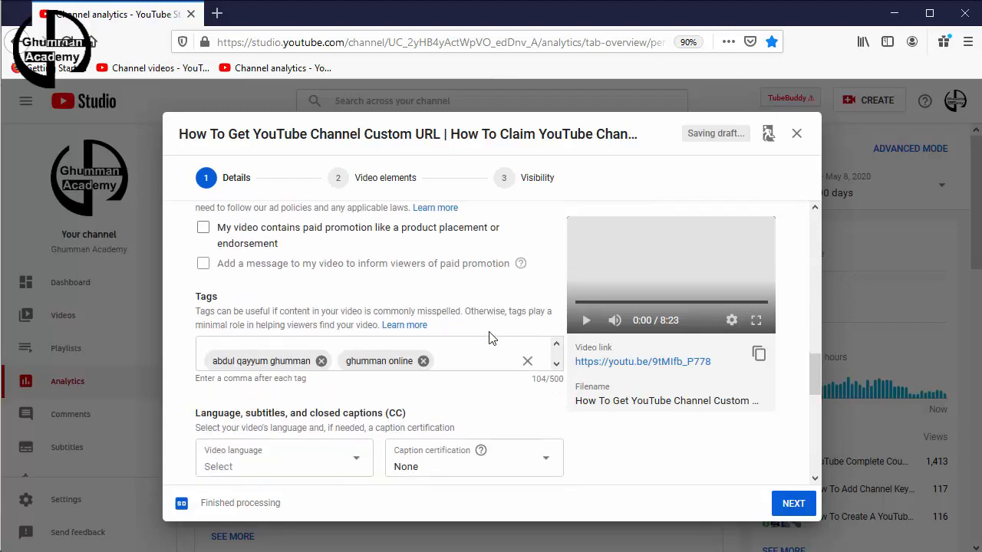
# Copy the keywords "How To Get YouTube Channel Custom URL,How To Claim YouTube Channel Custom URL,YouTube Channel Custom URL" from Notepad to the end of the video's tags.
pyautogui.click(556, 361)
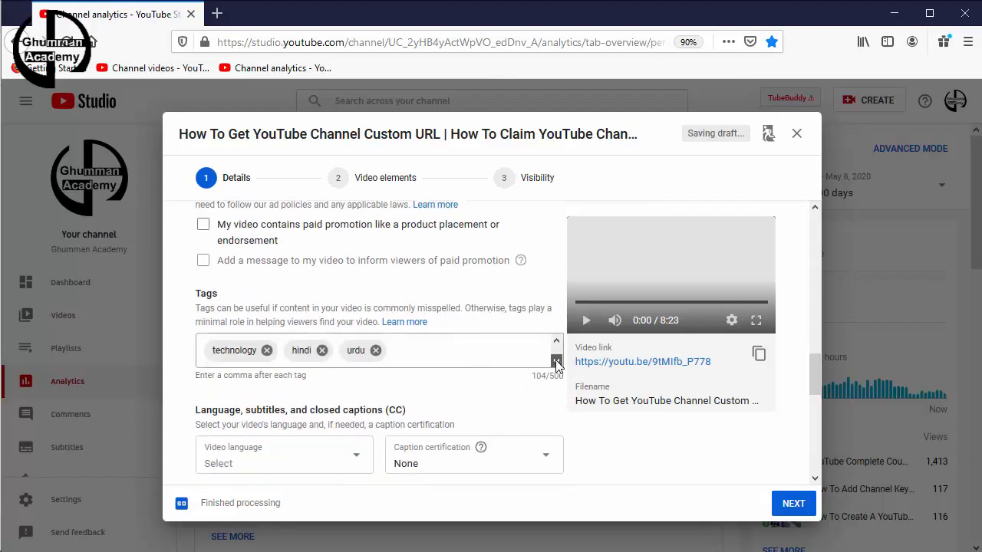
pyautogui.click(398, 350)
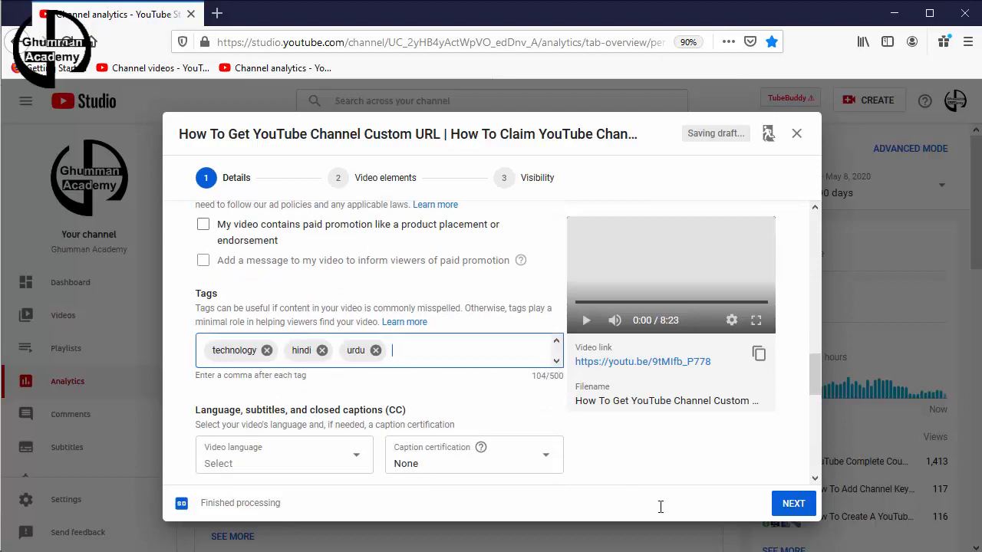
pyautogui.hotkey('alt', 'Tab')
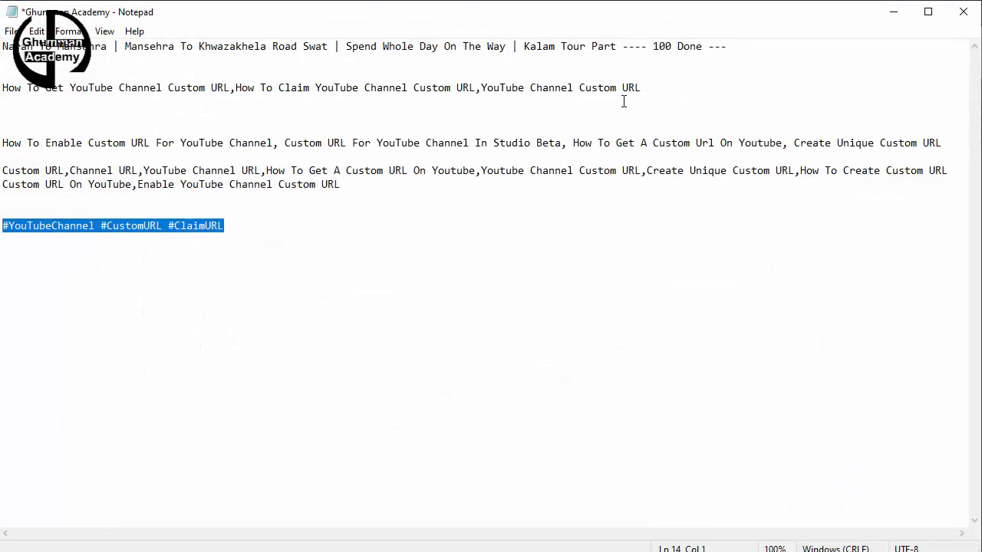
pyautogui.moveTo(642, 87); pyautogui.dragTo(1, 87)
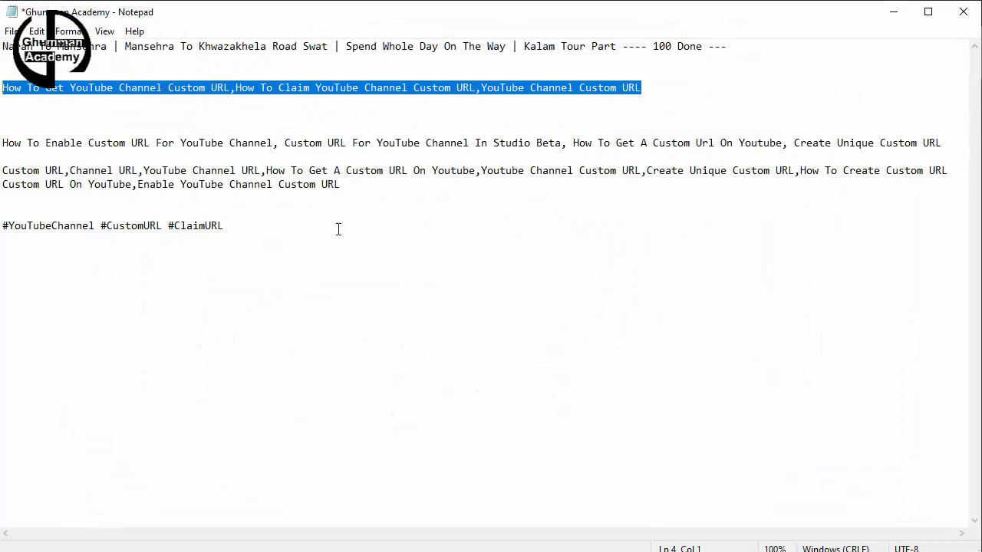
pyautogui.hotkey('alt', 'Tab')
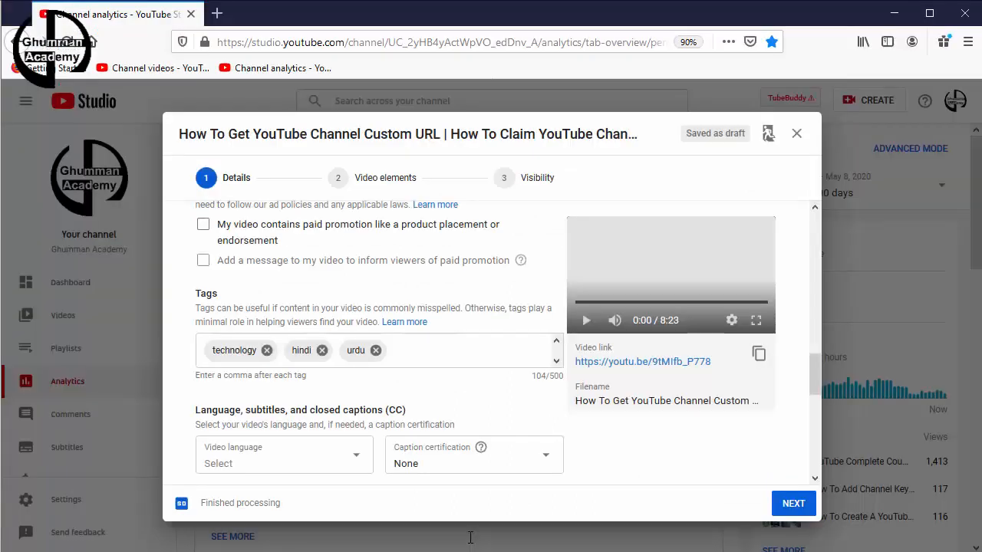
pyautogui.click(460, 361)
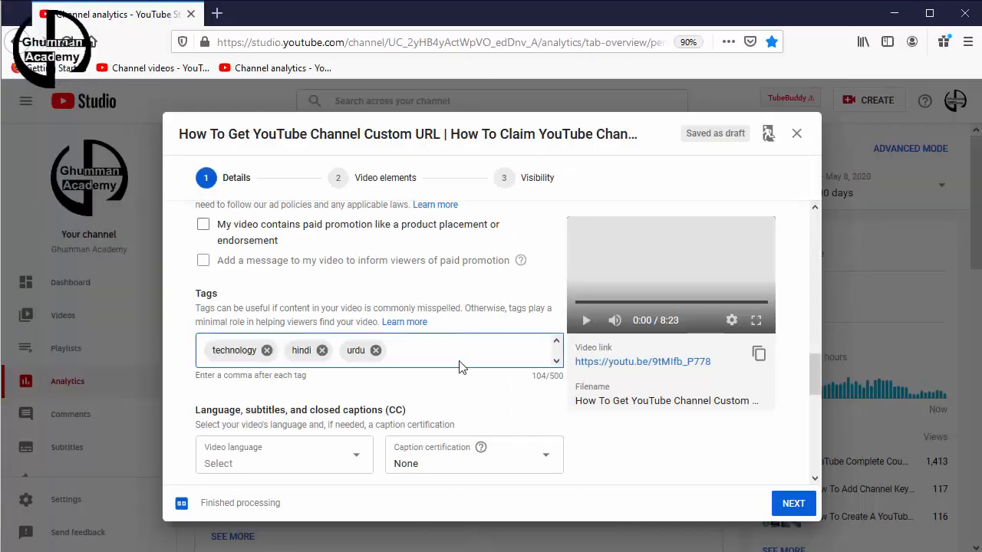
pyautogui.hotkey('ctrl', 'v')
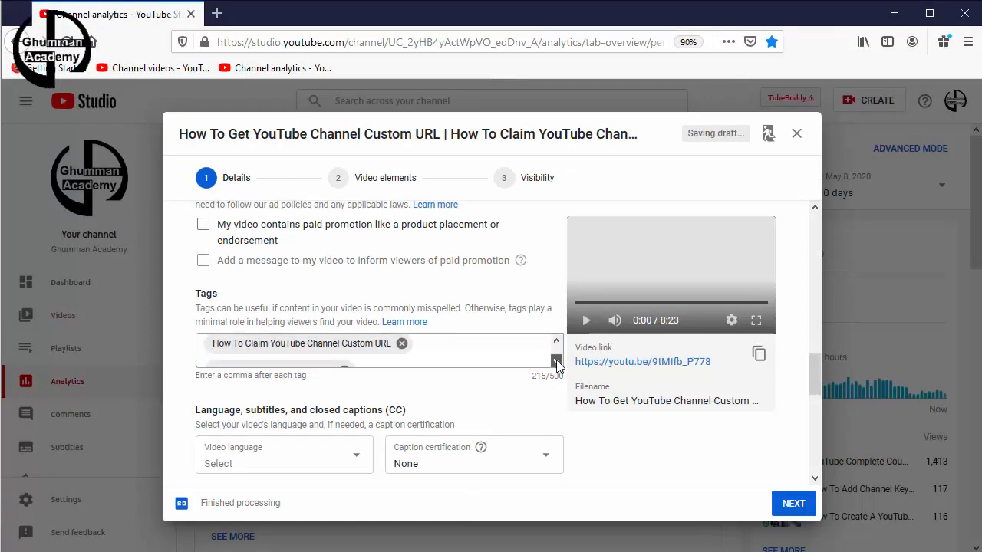
pyautogui.click(556, 360)
# Copy the Notepad keyword line running from "Custom URL,Channel URL" through "How To Create Custom URL" to the end of the video's tags.
pyautogui.click(447, 349)
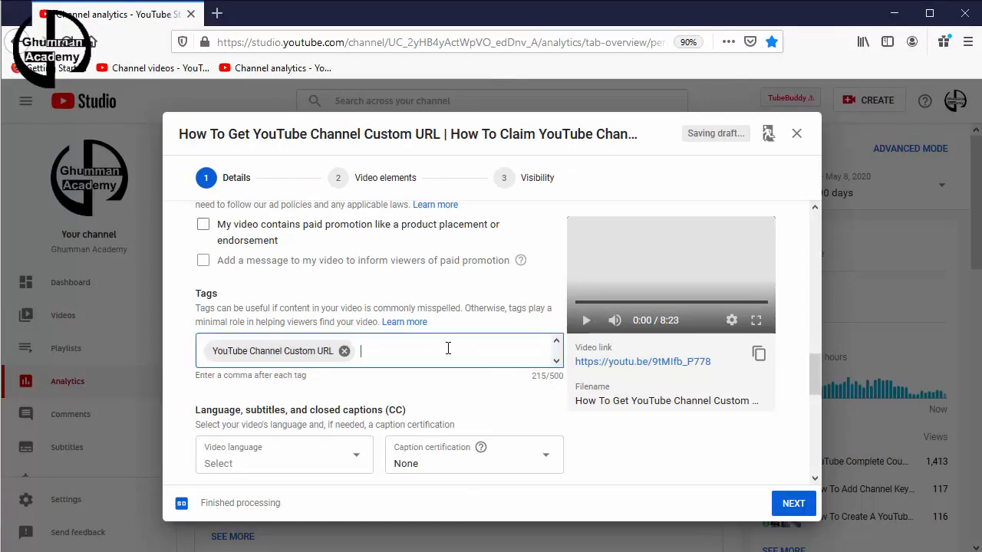
pyautogui.hotkey('alt', 'Tab')
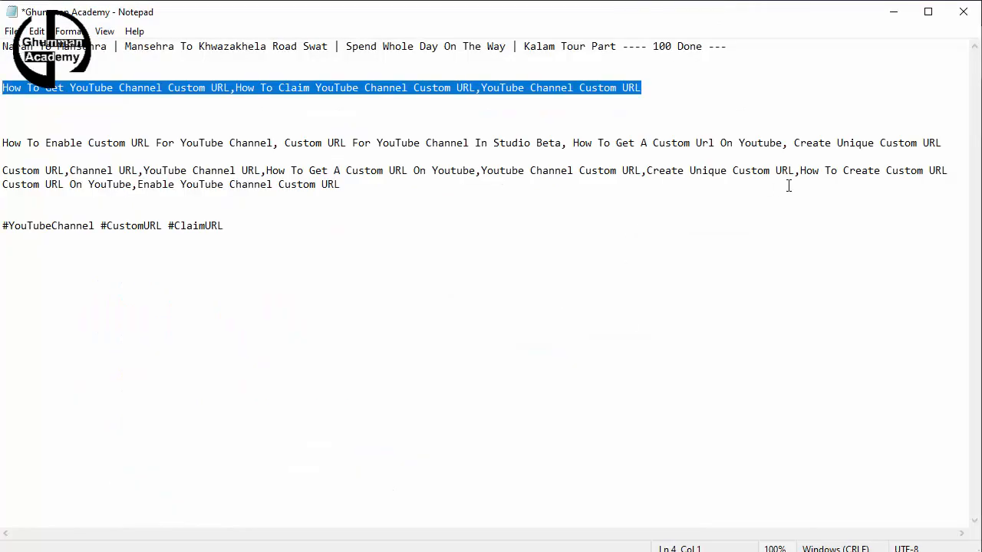
pyautogui.moveTo(947, 170); pyautogui.dragTo(3, 173)
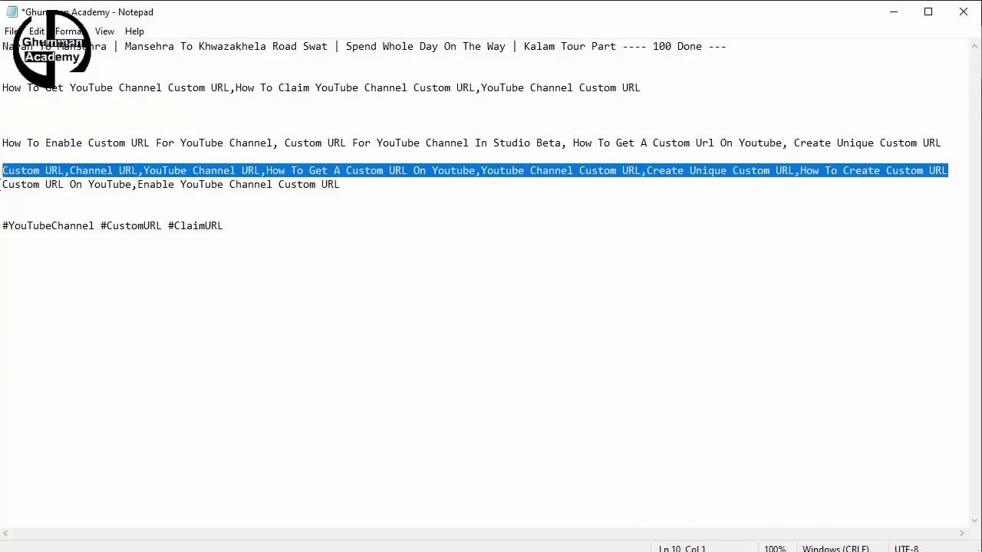
pyautogui.click(3, 183)
pyautogui.moveTo(948, 170); pyautogui.dragTo(2, 172)
pyautogui.hotkey('alt', 'Tab')
pyautogui.click(455, 360)
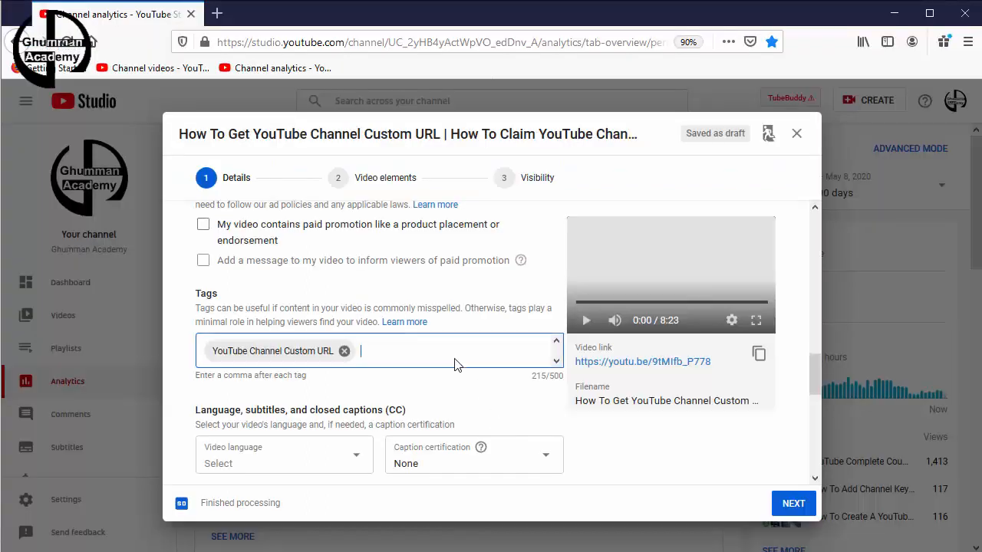
pyautogui.hotkey('ctrl', 'v')
pyautogui.click(556, 360)
pyautogui.click(556, 361)
pyautogui.click(556, 361)
# Copy the keywords "Custom URL On YouTube,Enable YouTube Channel Custom URL" from Notepad to the end of the video's tags.
pyautogui.click(459, 353)
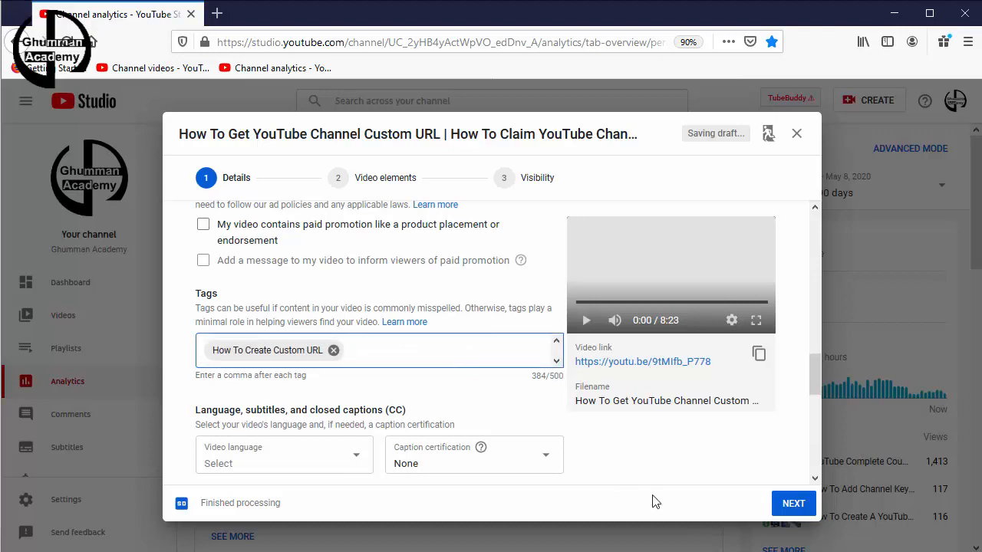
pyautogui.click(709, 551)
pyautogui.moveTo(342, 188); pyautogui.dragTo(1, 184)
pyautogui.hotkey('ctrl', 'c')
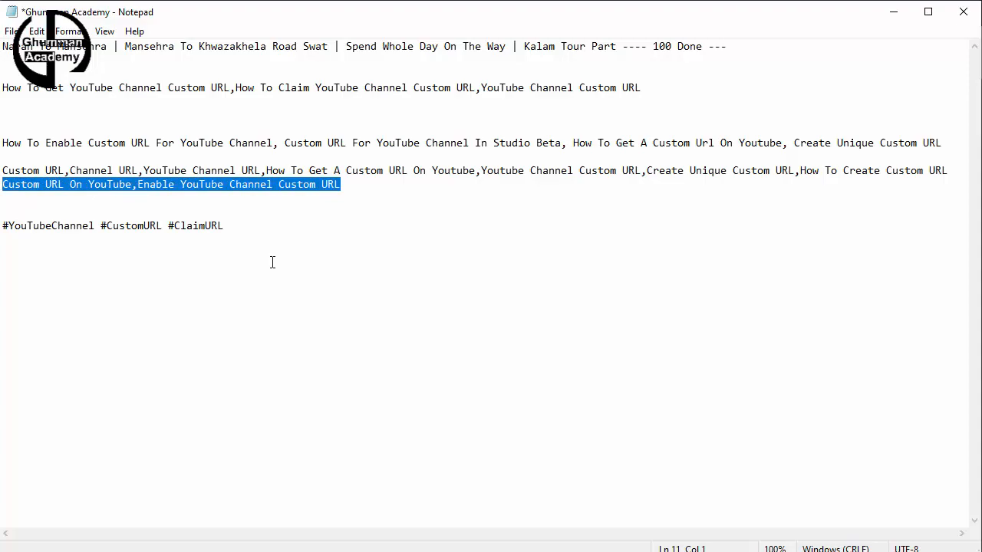
pyautogui.hotkey('alt', 'Tab')
pyautogui.click(471, 363)
pyautogui.hotkey('ctrl', 'v')
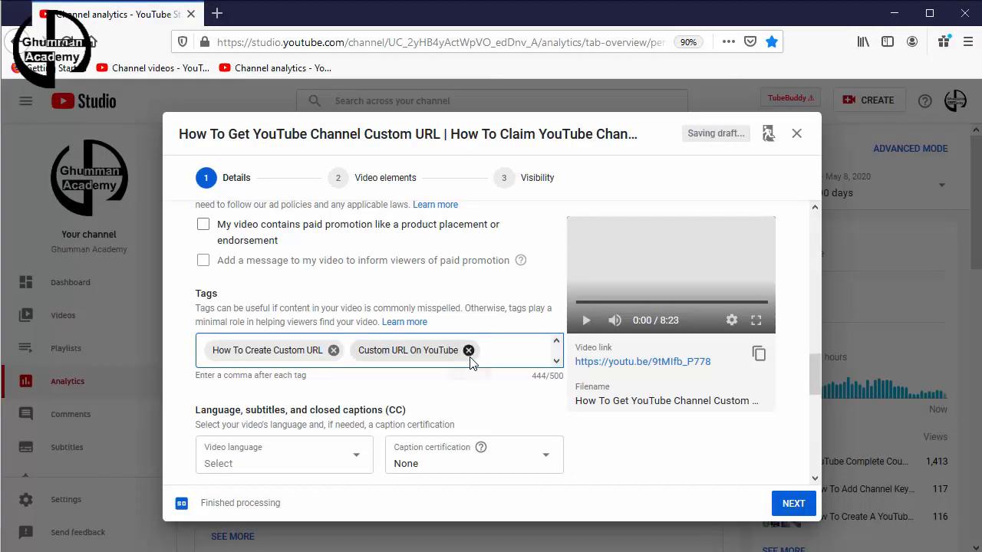
pyautogui.click(557, 360)
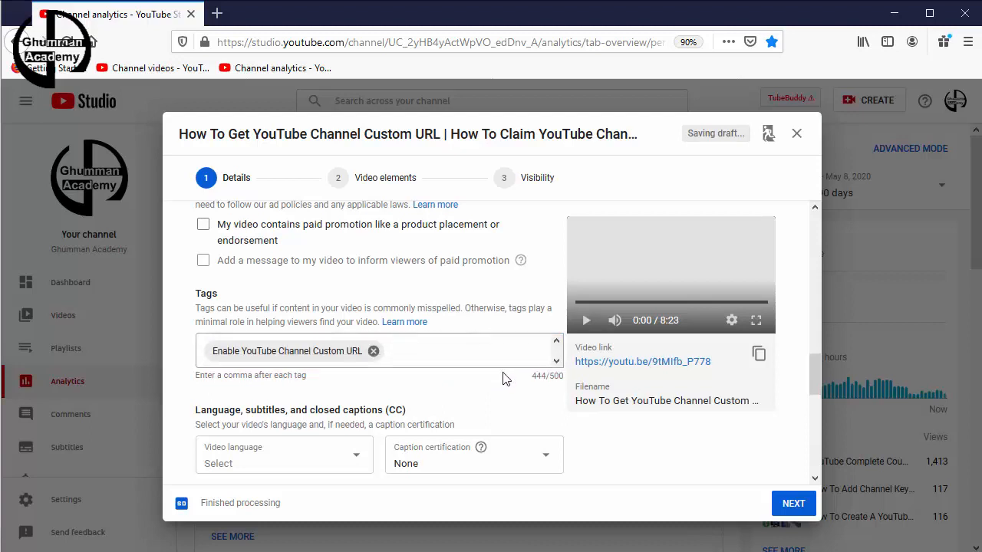
# Review the video's license, category and comment settings, then its title, description and thumbnail.
pyautogui.scroll(-1, 504, 378)
pyautogui.scroll(-5, 504, 378)
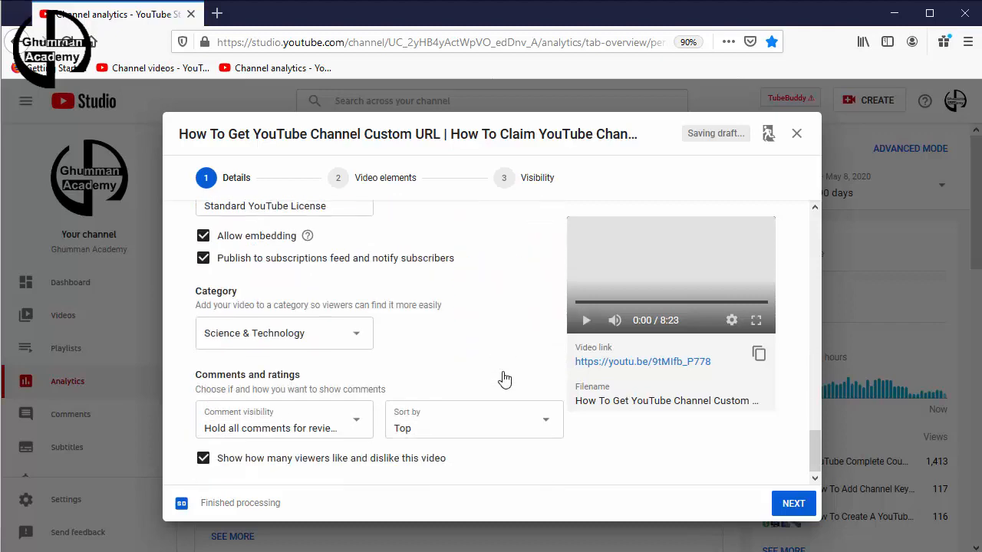
pyautogui.scroll(5, 499, 374)
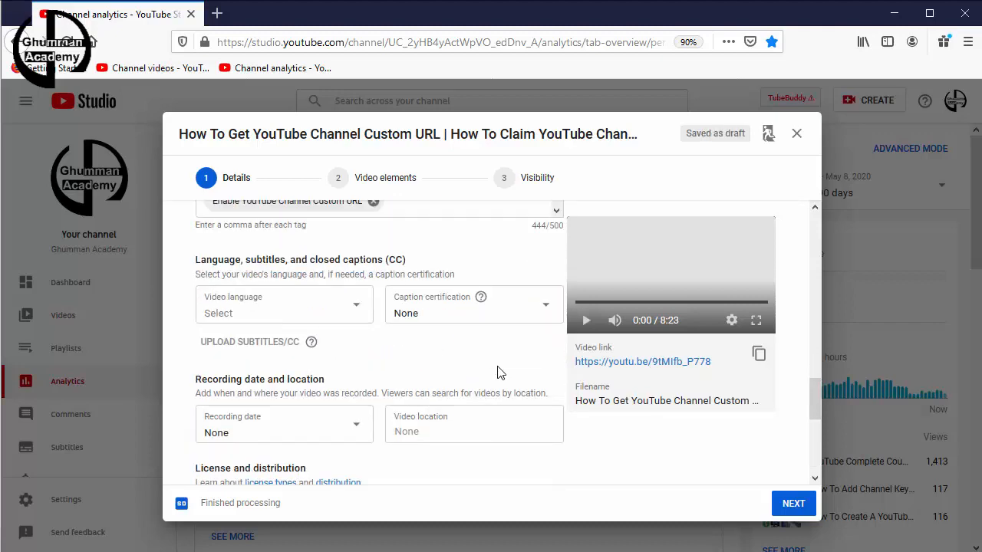
pyautogui.scroll(8, 404, 329)
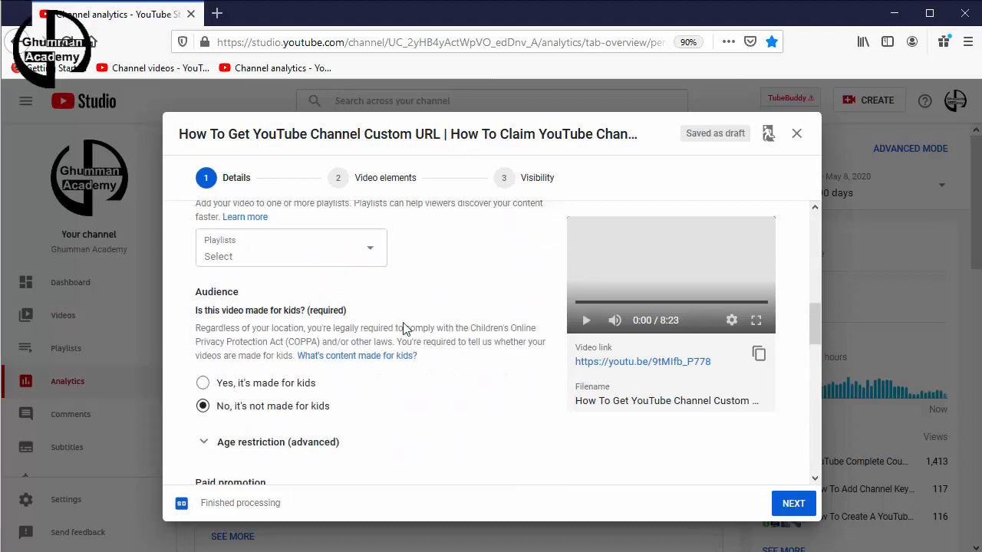
pyautogui.scroll(5, 406, 330)
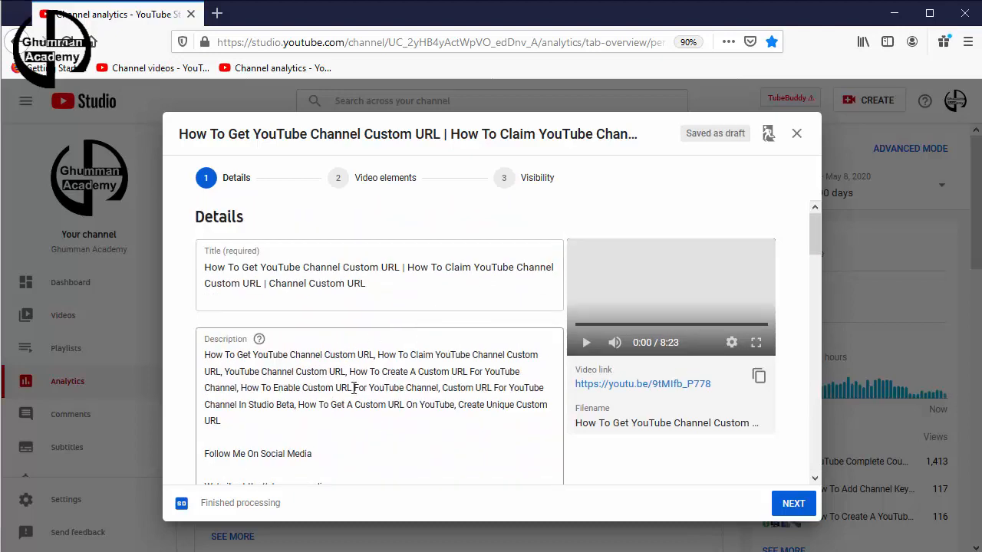
pyautogui.scroll(-3, 335, 396)
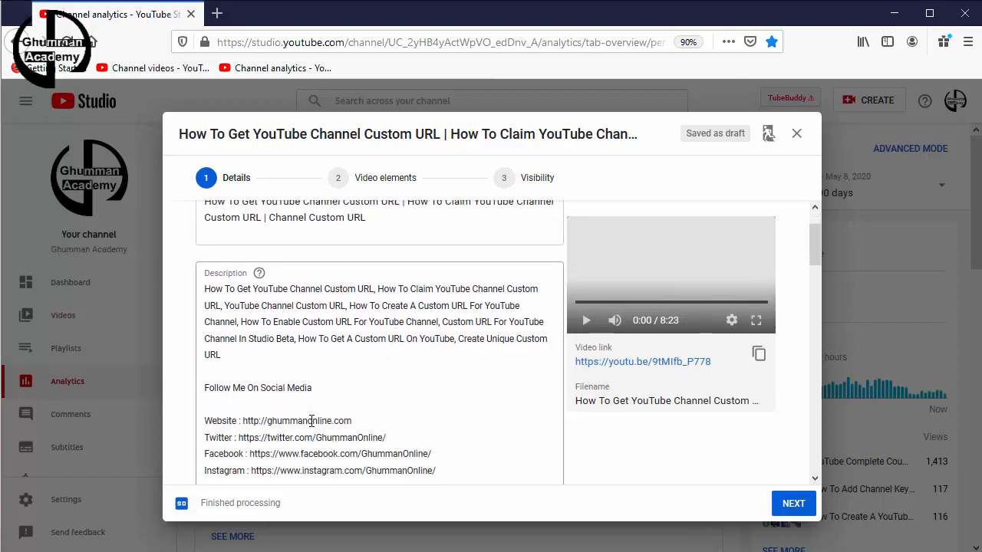
pyautogui.scroll(-5, 353, 412)
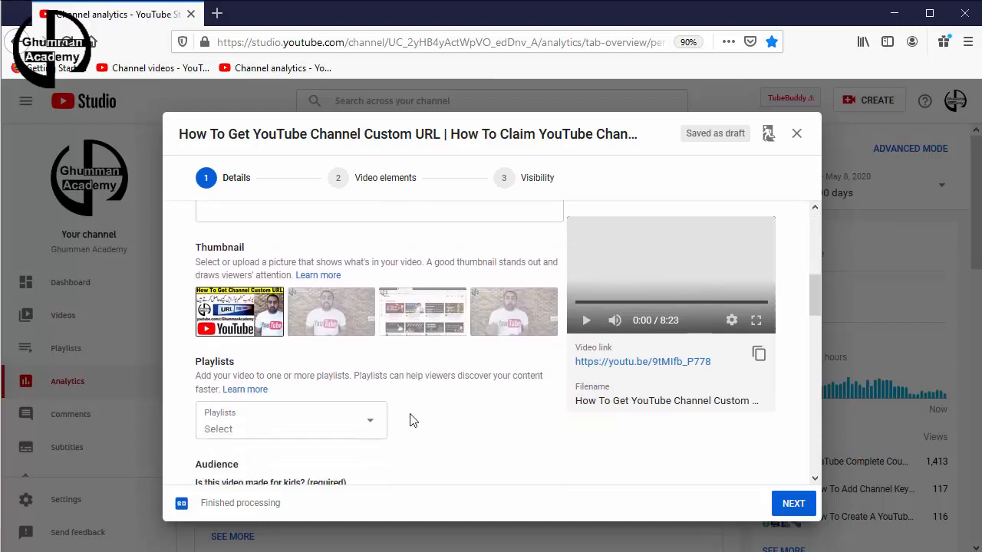
# Add the video to the YouTube Training playlist.
pyautogui.scroll(-2, 390, 413)
pyautogui.scroll(3, 317, 350)
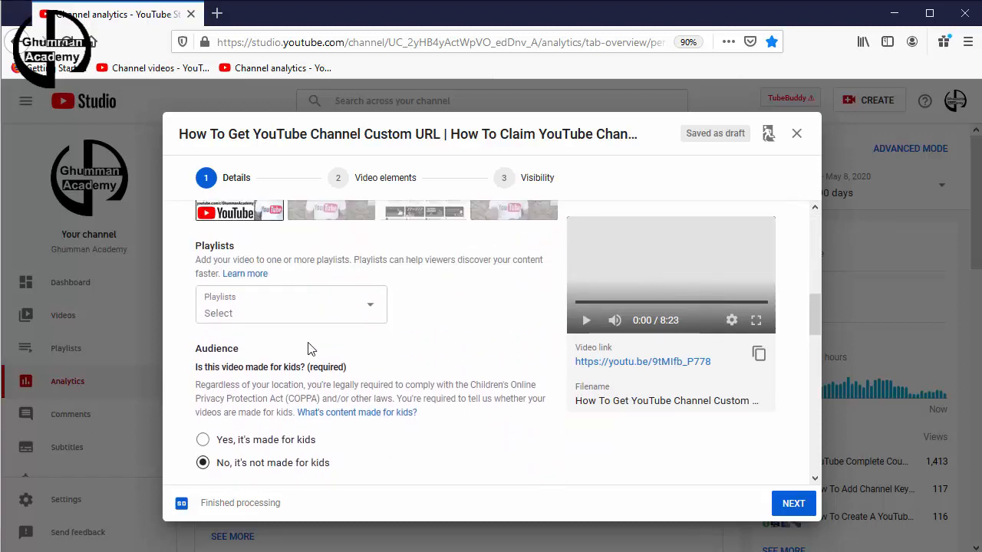
pyautogui.click(374, 352)
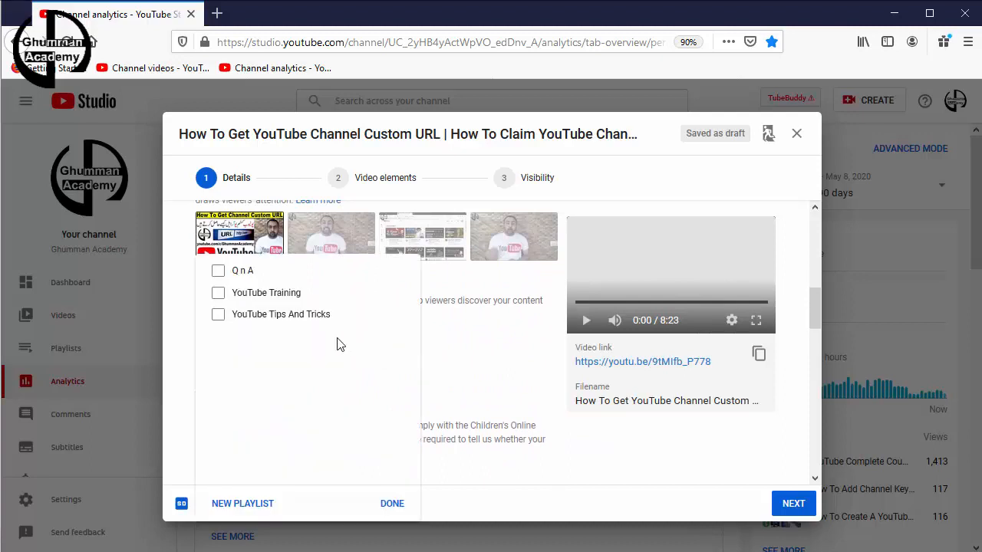
pyautogui.click(218, 294)
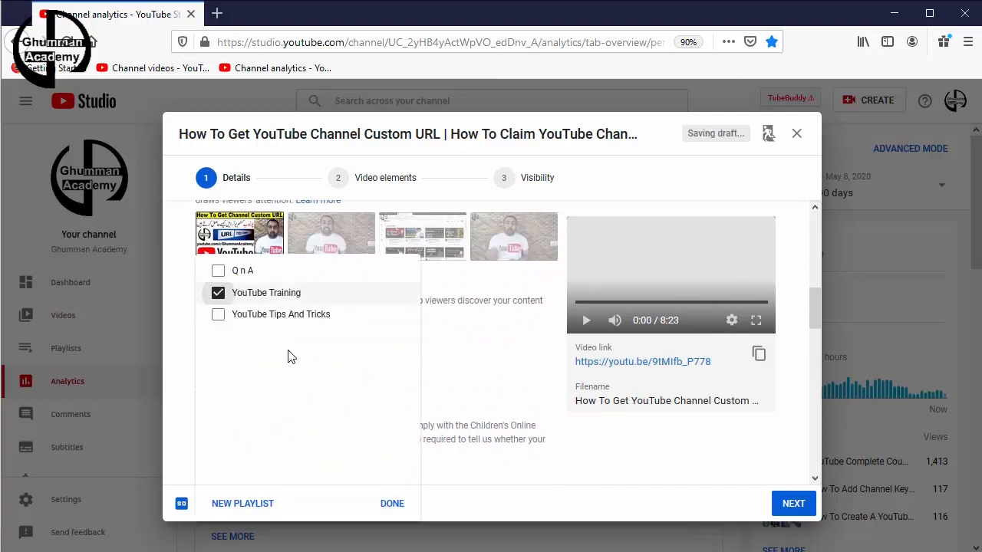
pyautogui.click(387, 502)
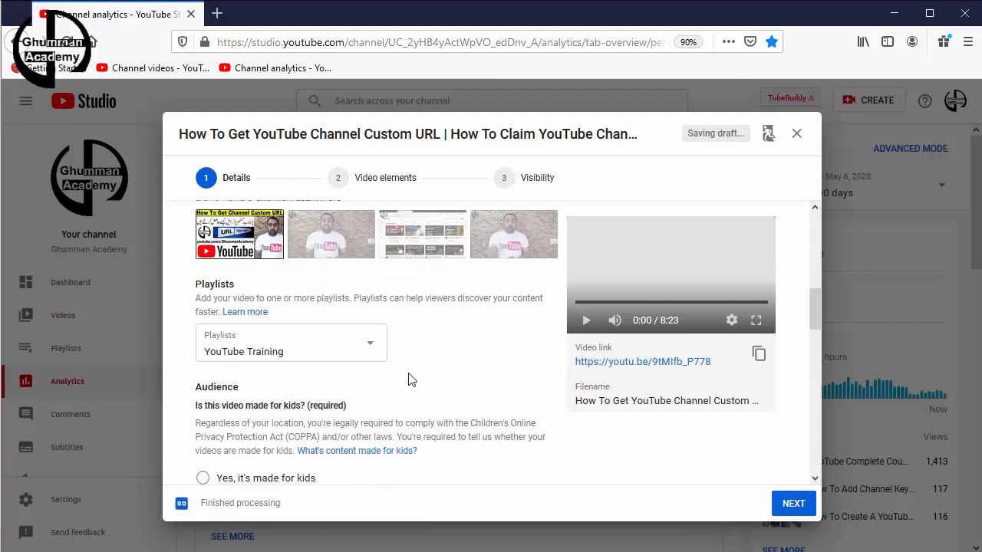
# Check the remaining video details and continue to the Video elements stage.
pyautogui.scroll(-2, 414, 376)
pyautogui.scroll(-5, 443, 358)
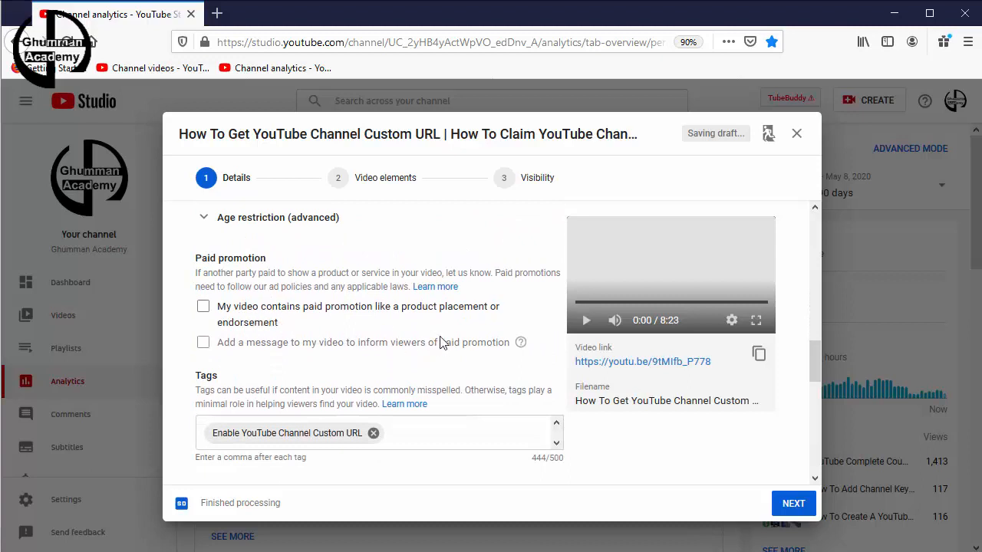
pyautogui.scroll(-4, 436, 338)
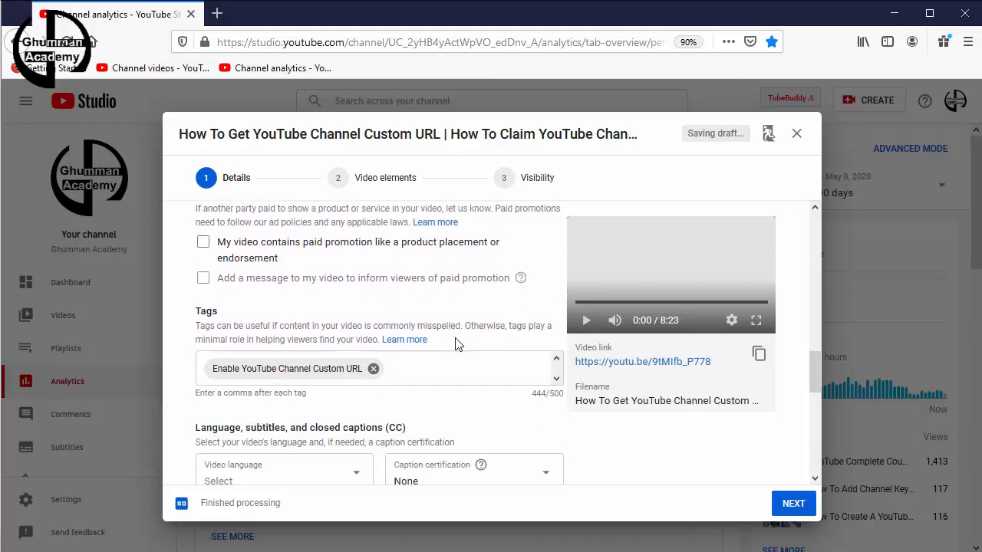
pyautogui.scroll(-2, 498, 390)
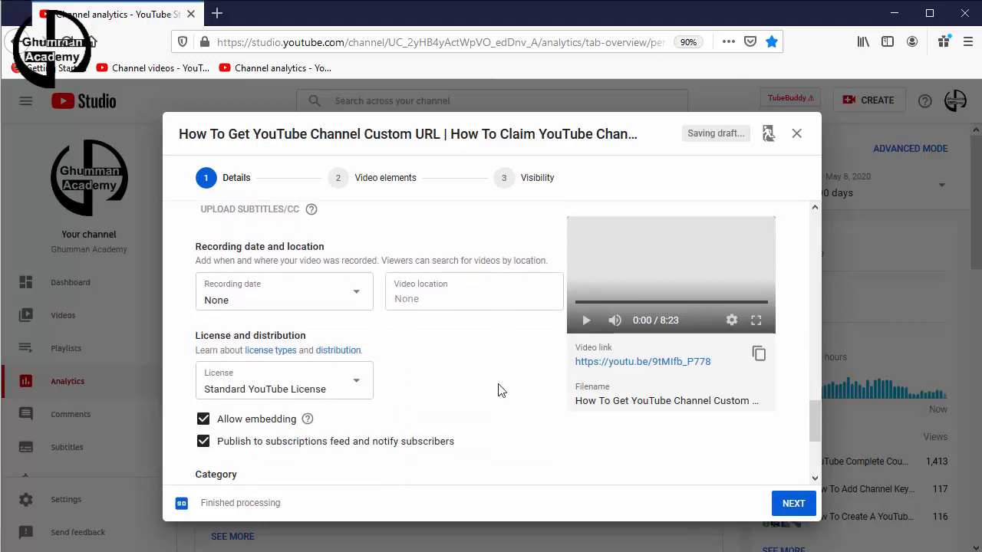
pyautogui.click(787, 505)
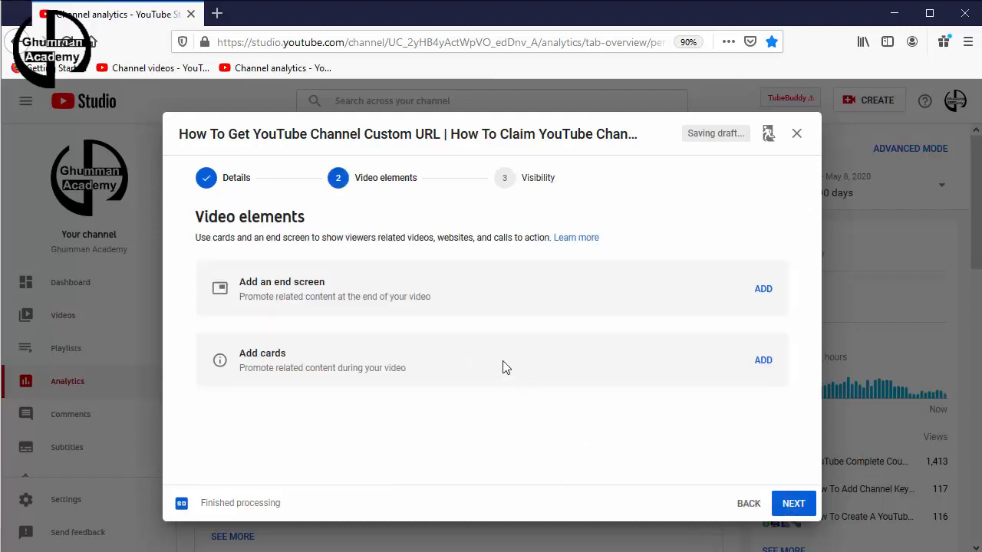
# Open the end screen editor at 8:03:20 and place a Most recent upload video element in the upper of the two orange frames.
pyautogui.click(763, 291)
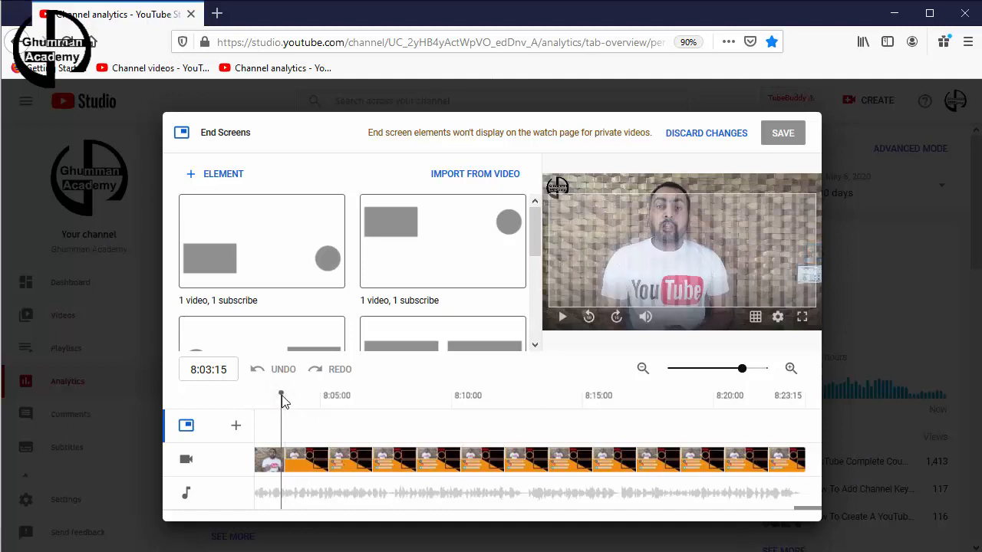
pyautogui.moveTo(283, 395); pyautogui.dragTo(286, 393)
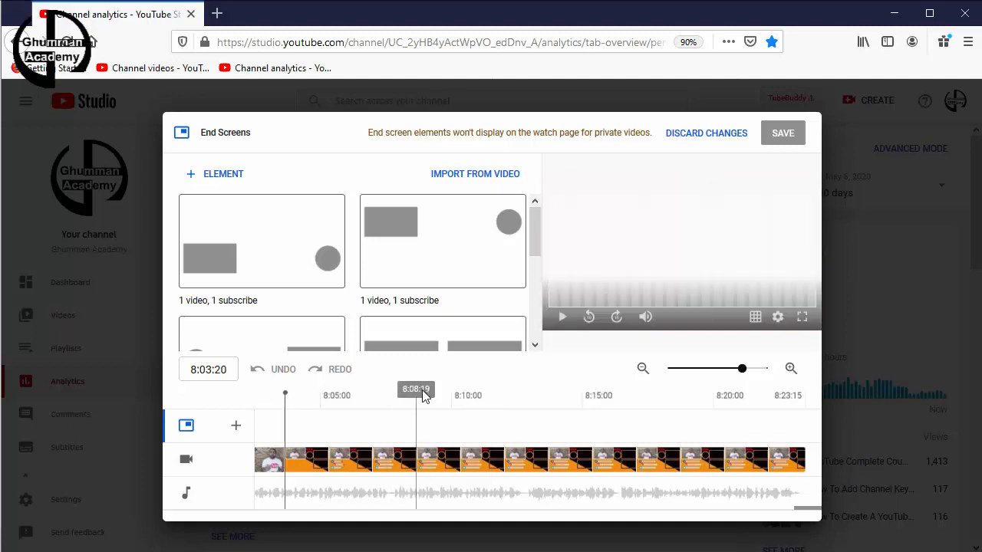
pyautogui.moveTo(535, 235)
pyautogui.mouseDown()
pyautogui.moveTo(531, 335)
pyautogui.moveTo(535, 228)
pyautogui.mouseUp()
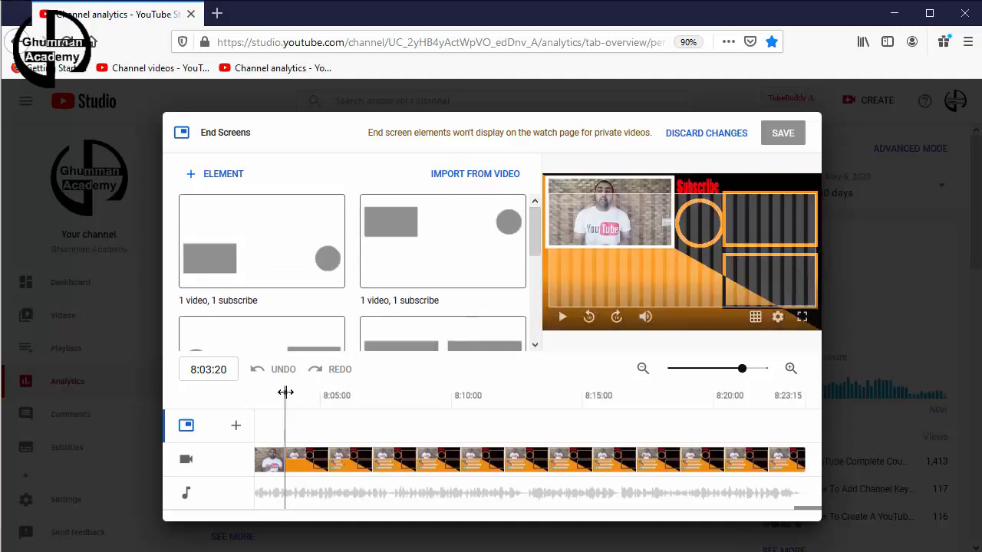
pyautogui.moveTo(288, 391); pyautogui.dragTo(284, 390)
pyautogui.click(226, 182)
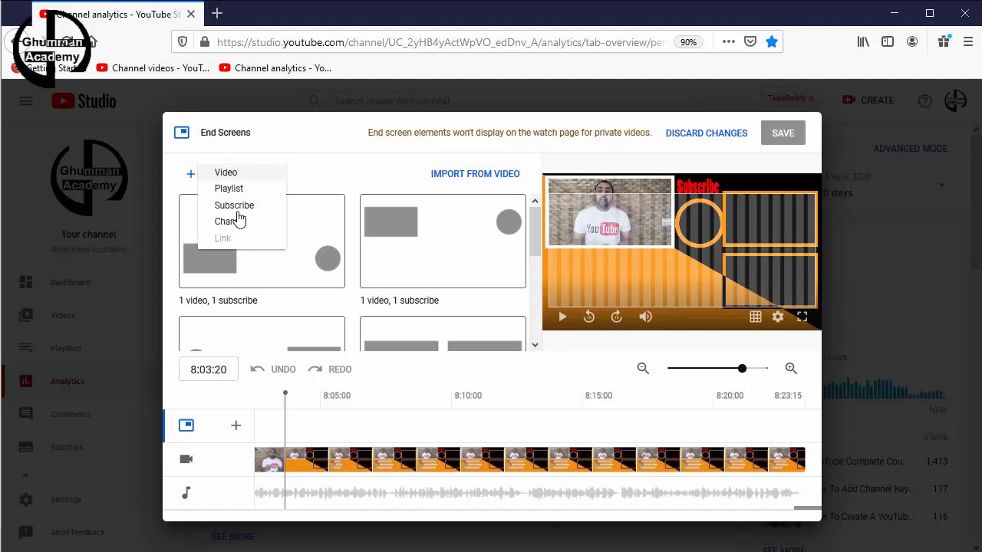
pyautogui.click(230, 175)
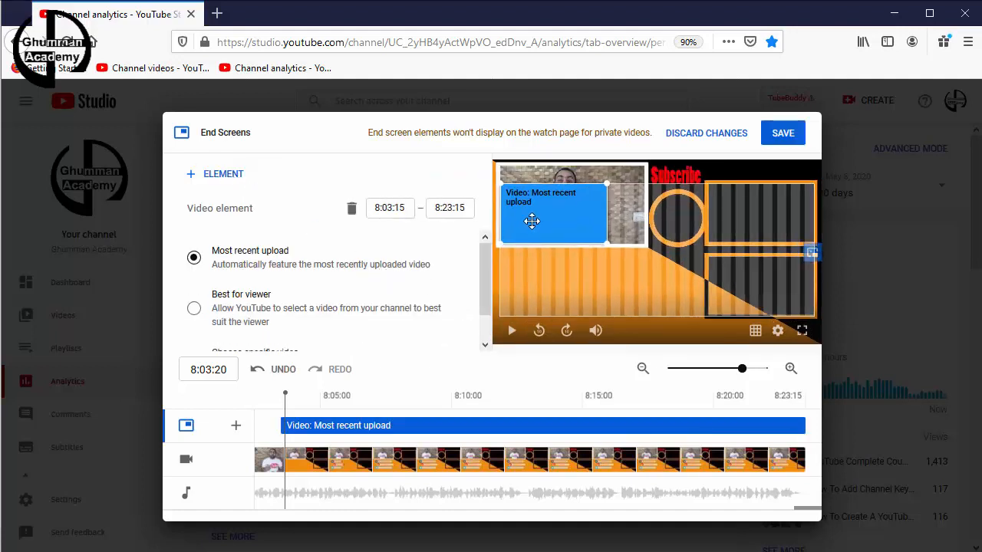
pyautogui.moveTo(578, 206); pyautogui.dragTo(788, 226)
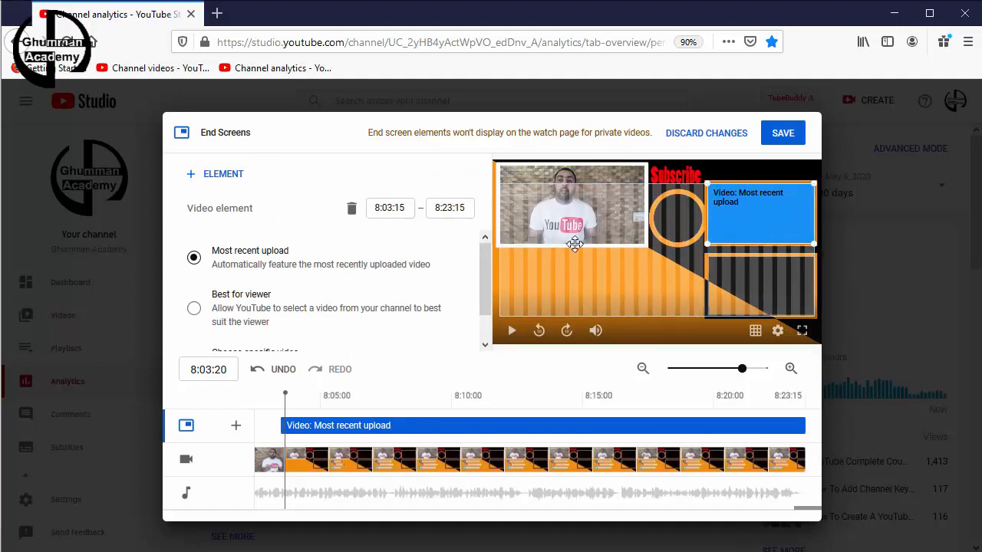
# Add a Best for viewer video element to the end screen and fit it into the lower orange frame.
pyautogui.click(218, 176)
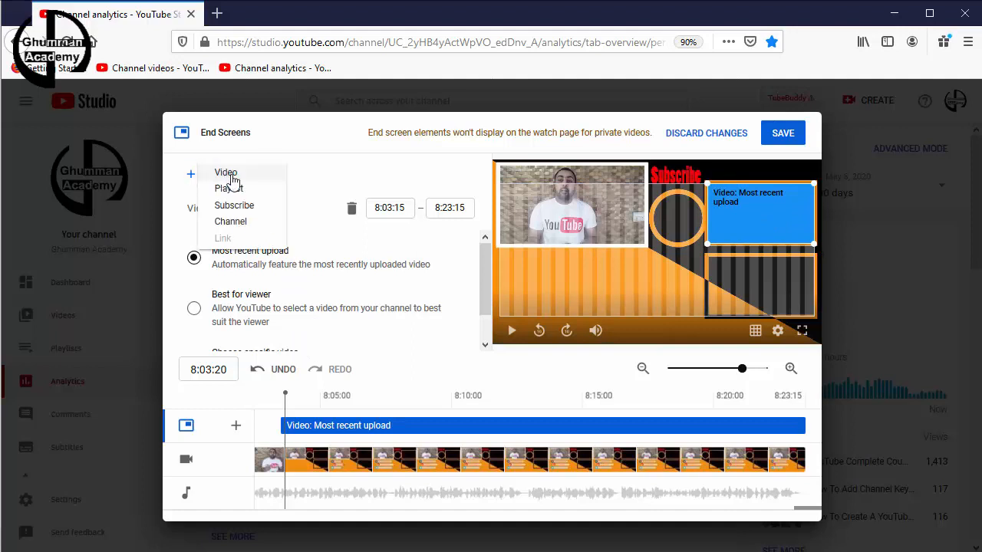
pyautogui.click(225, 172)
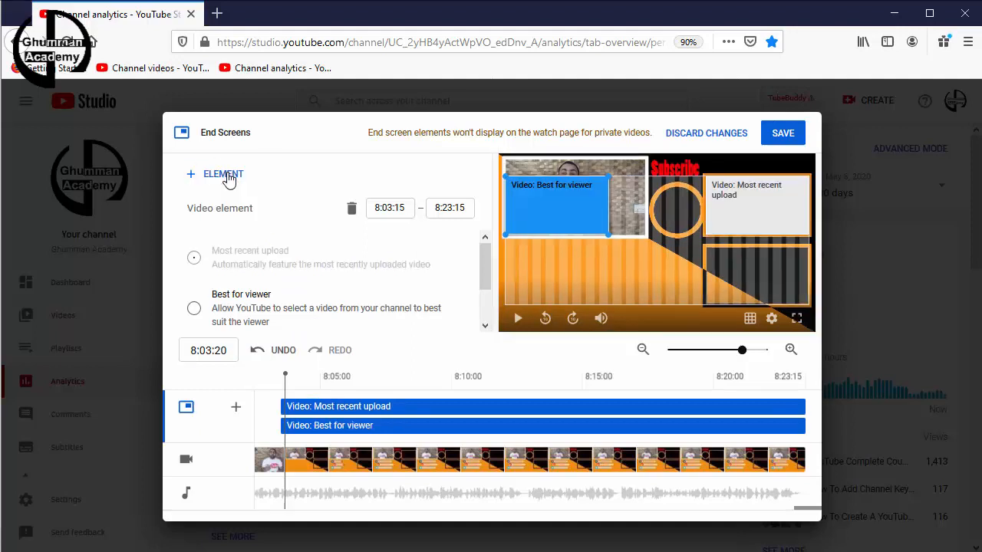
pyautogui.moveTo(557, 207); pyautogui.dragTo(805, 285)
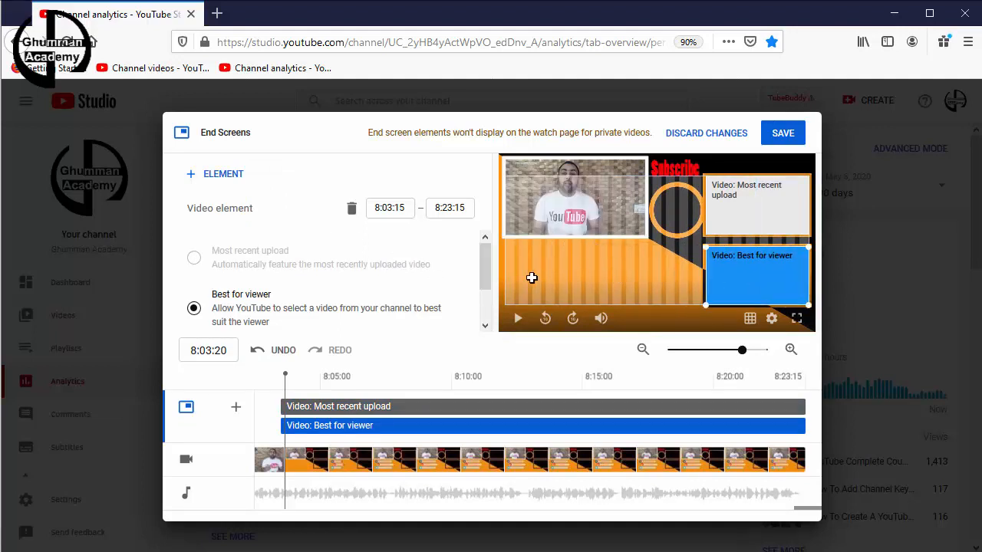
# Add a Subscribe element, place it on the orange circle under the Subscribe text, and save the end screen.
pyautogui.click(216, 176)
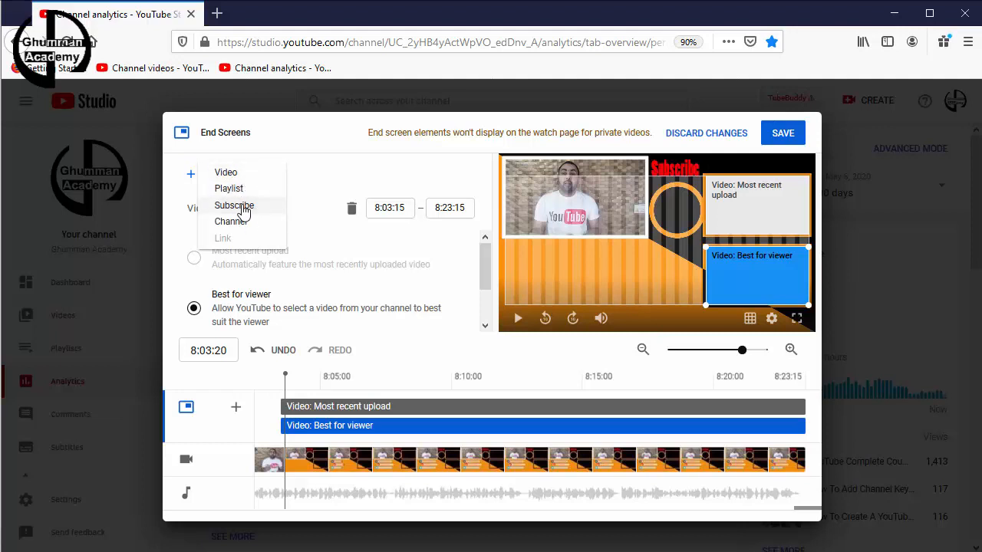
pyautogui.click(234, 205)
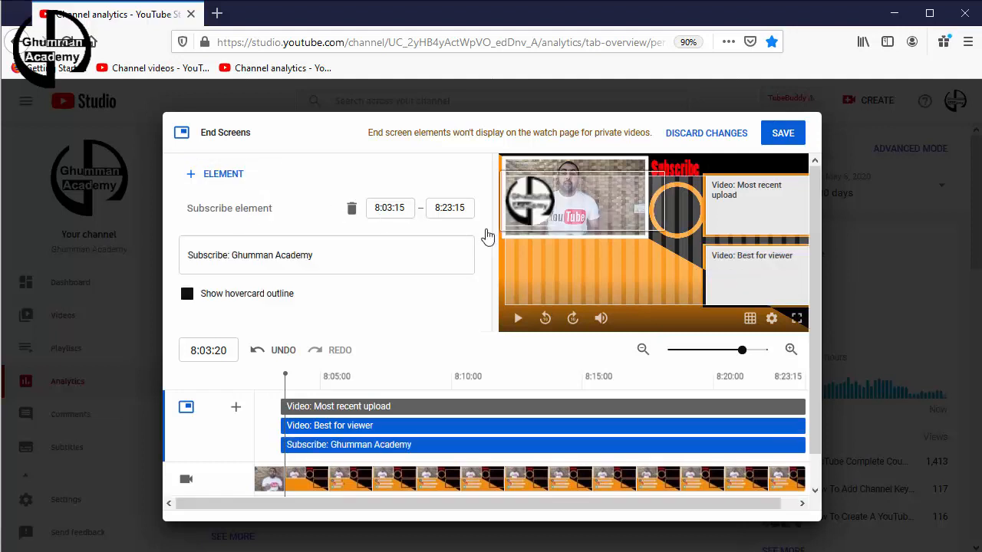
pyautogui.moveTo(544, 195); pyautogui.dragTo(671, 207)
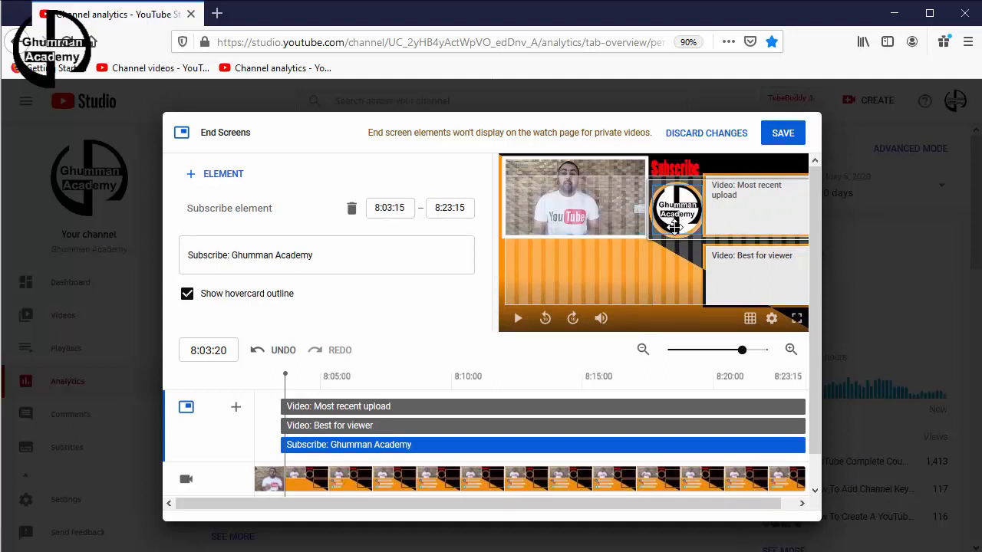
pyautogui.click(781, 136)
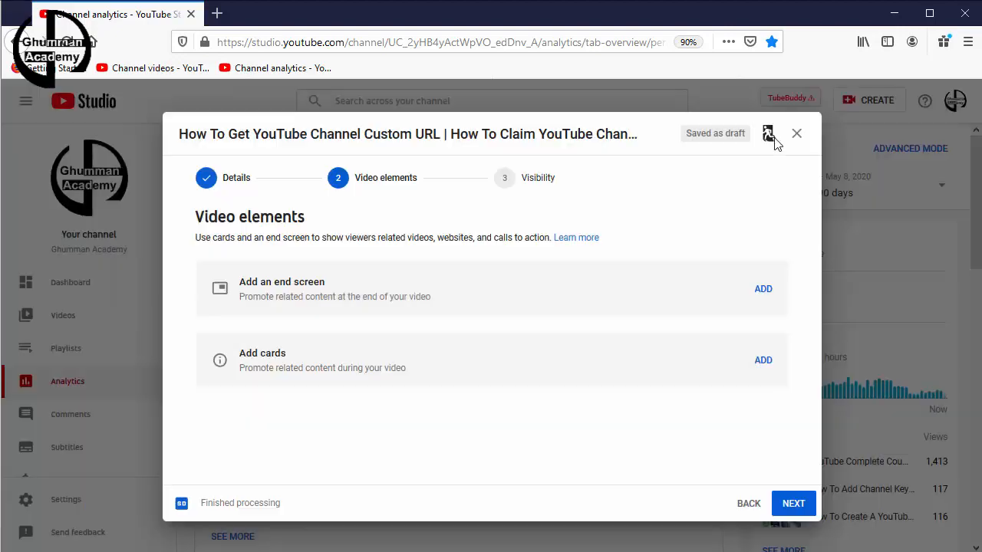
# Open the cards editor and create a video card at 3:00 linking to the #BataoGhummanBhai Answer Of Your Question Episode #003 video.
pyautogui.click(765, 365)
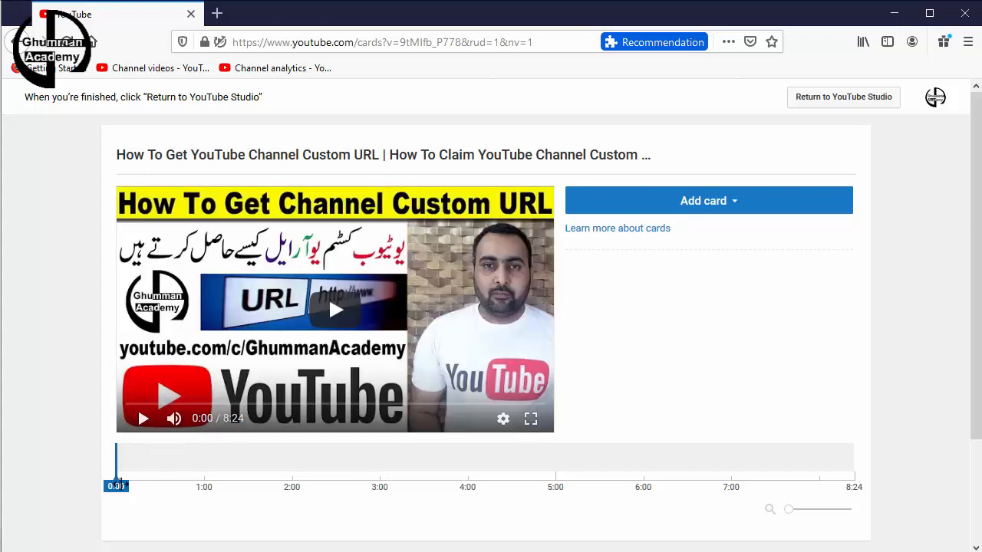
pyautogui.moveTo(188, 485); pyautogui.dragTo(387, 503)
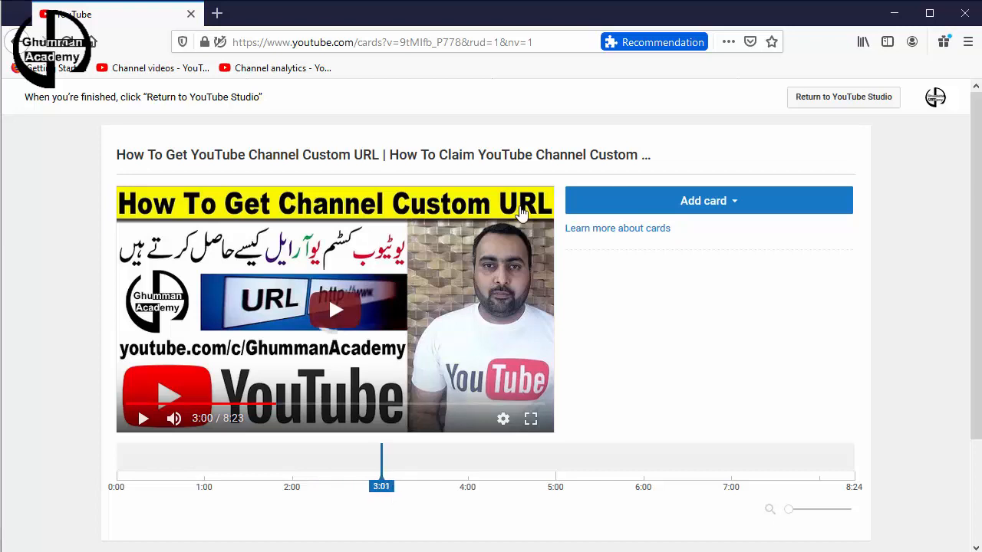
pyautogui.moveTo(382, 485); pyautogui.dragTo(386, 512)
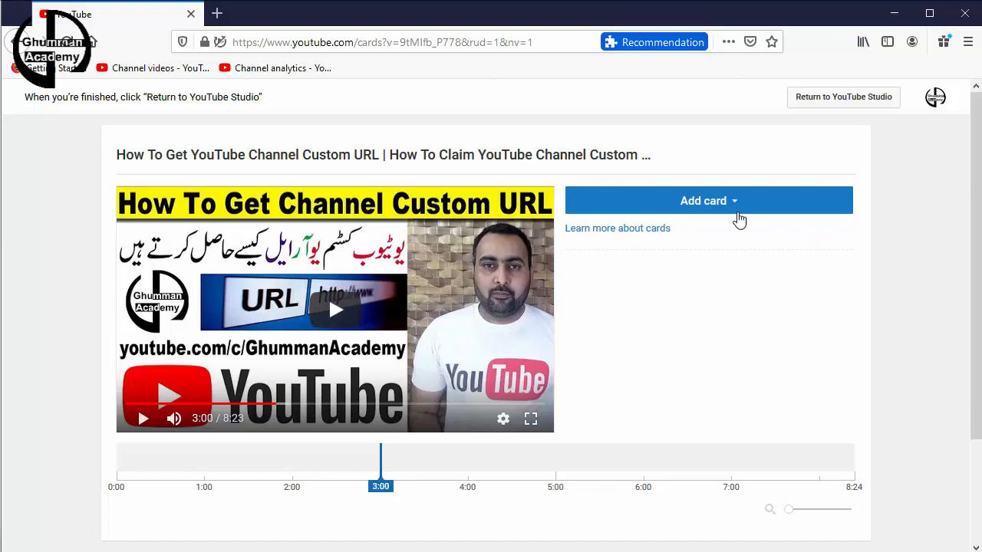
pyautogui.click(737, 207)
pyautogui.click(828, 259)
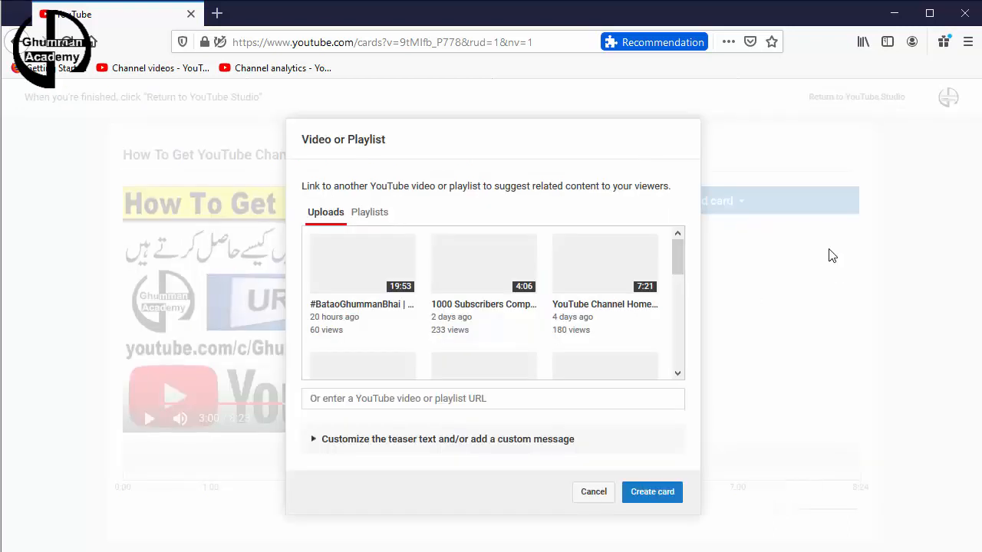
pyautogui.click(653, 495)
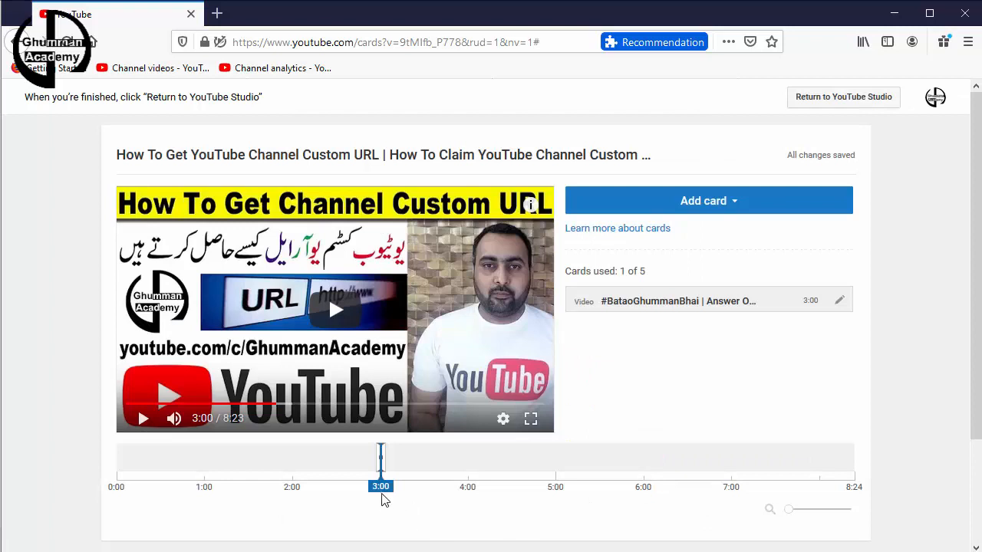
# Create a video card at 4:00 linking to the 1000 Subscribers Completed special video.
pyautogui.click(468, 499)
pyautogui.click(714, 210)
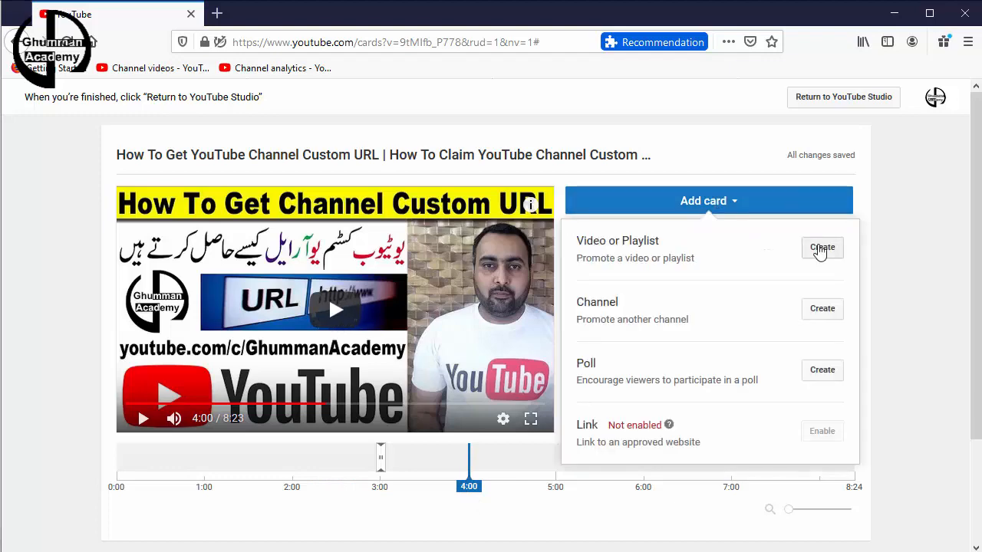
pyautogui.click(819, 253)
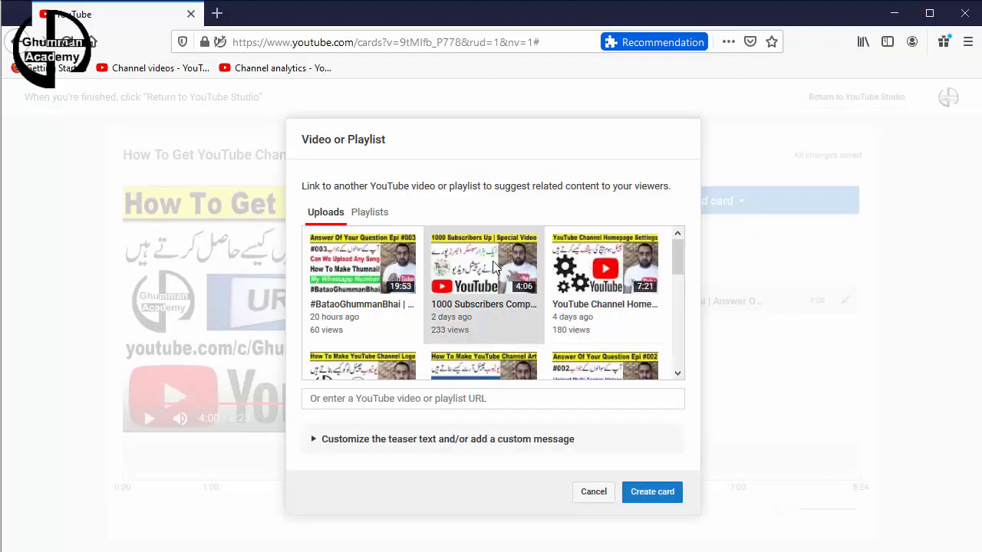
pyautogui.click(651, 495)
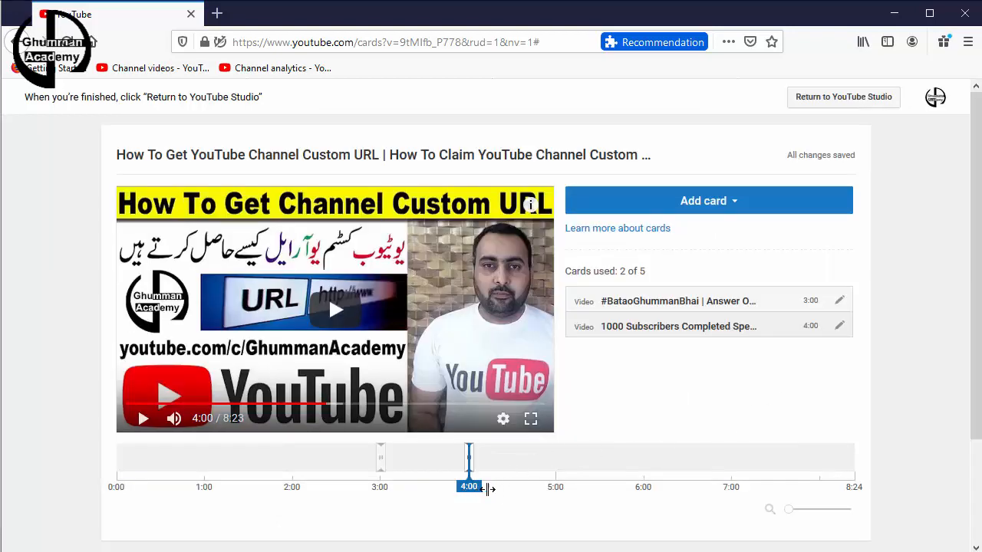
# Create a video card at 5:00 linking to the YouTube Channel Homepage video.
pyautogui.click(557, 514)
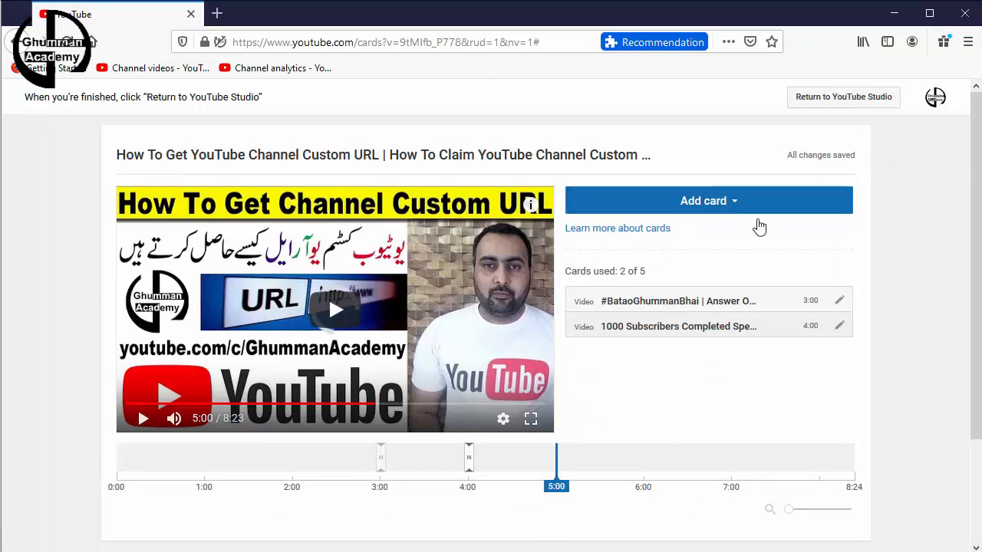
pyautogui.click(722, 203)
pyautogui.click(817, 250)
pyautogui.click(650, 264)
pyautogui.click(666, 492)
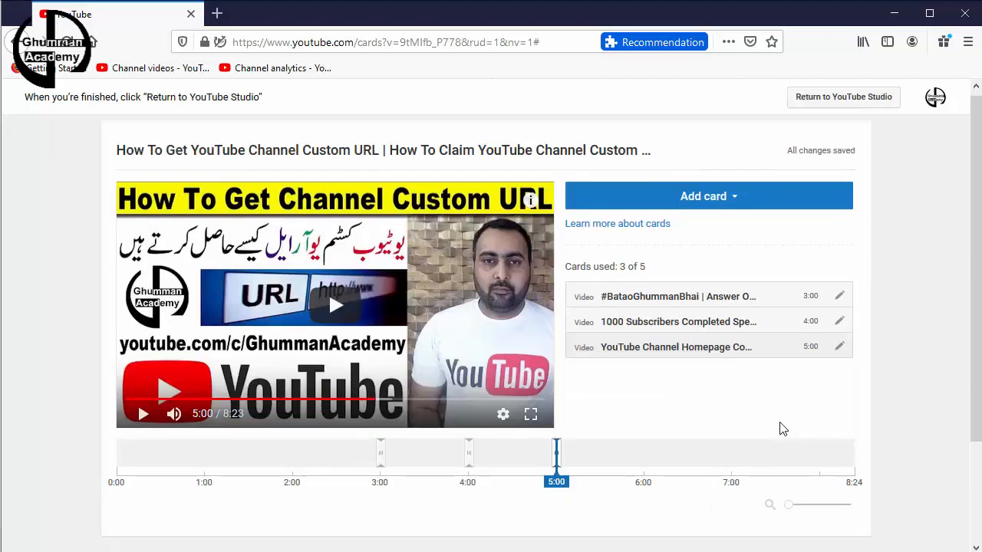
# Create a video card at 6:00 linking to the upload about making a YouTube channel logo.
pyautogui.scroll(-2, 596, 428)
pyautogui.moveTo(563, 408); pyautogui.dragTo(654, 431)
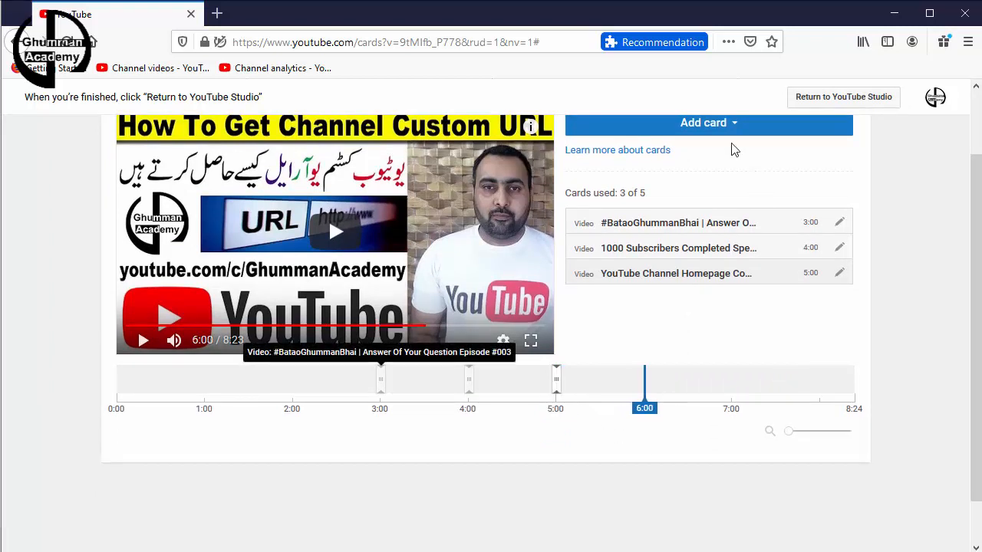
pyautogui.click(725, 127)
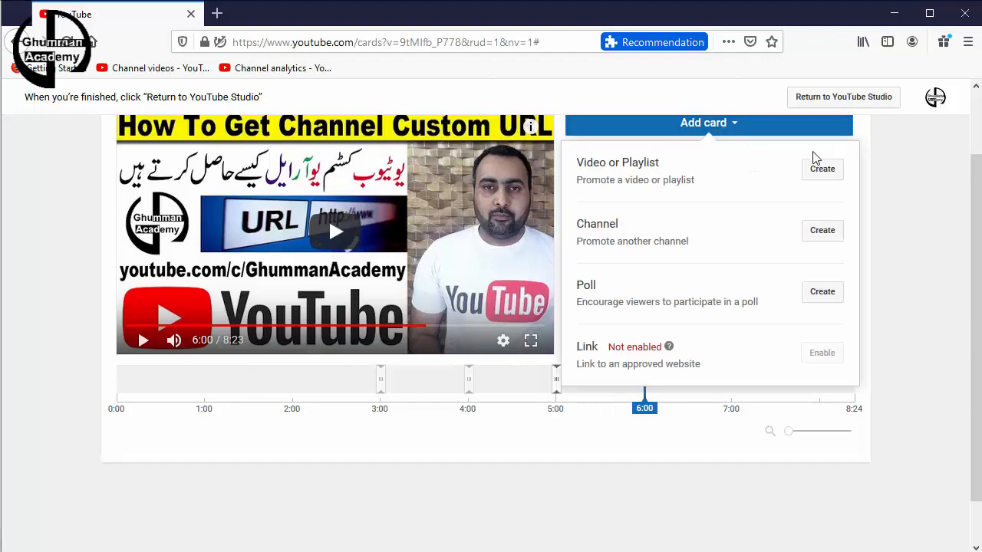
pyautogui.click(819, 170)
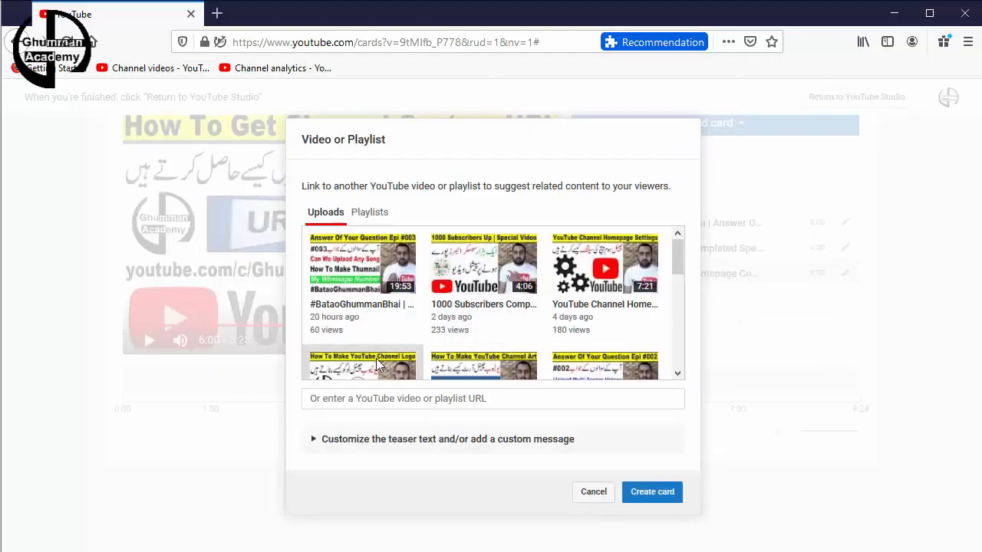
pyautogui.click(378, 364)
pyautogui.click(652, 493)
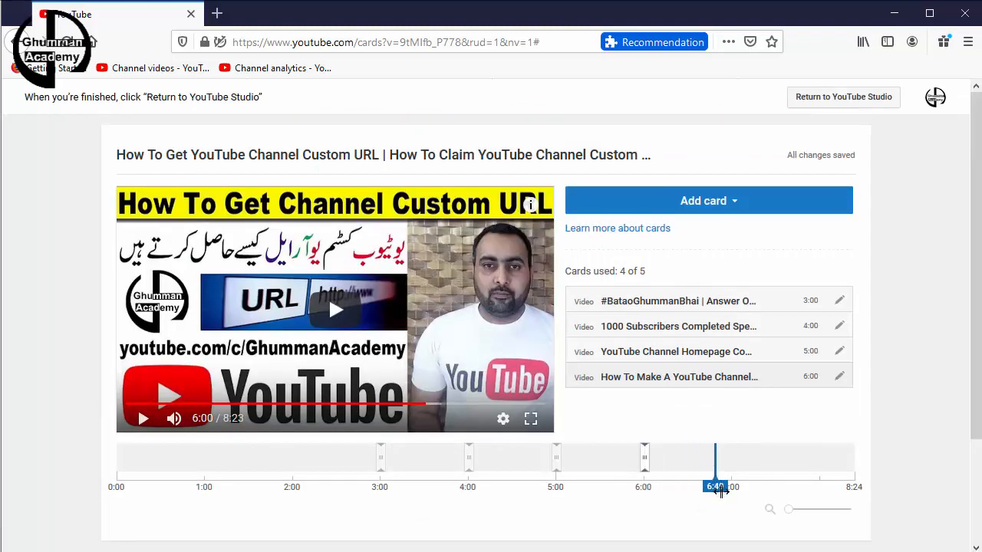
# Create a video card at 7:00 linking to the upload about making YouTube channel art, and return to YouTube Studio.
pyautogui.click(731, 506)
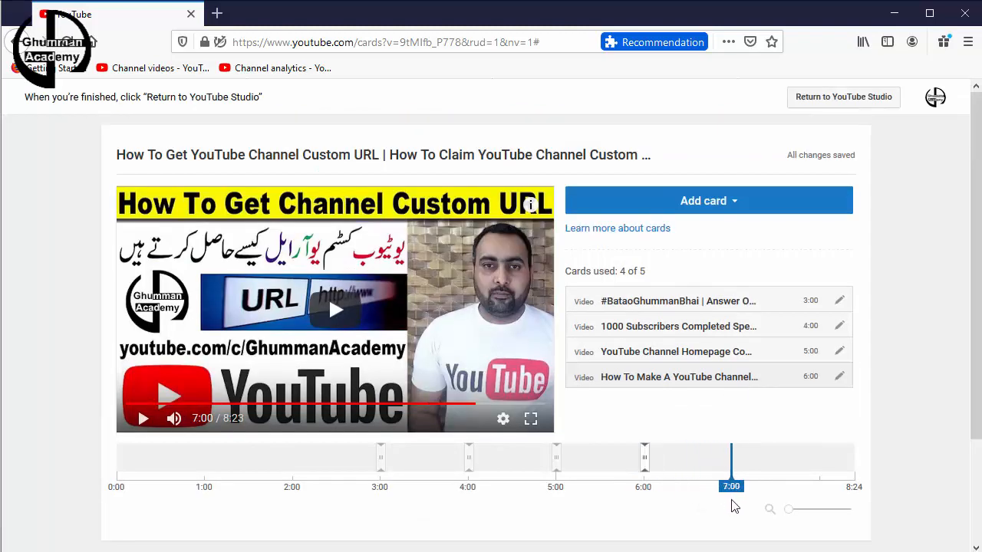
pyautogui.click(797, 200)
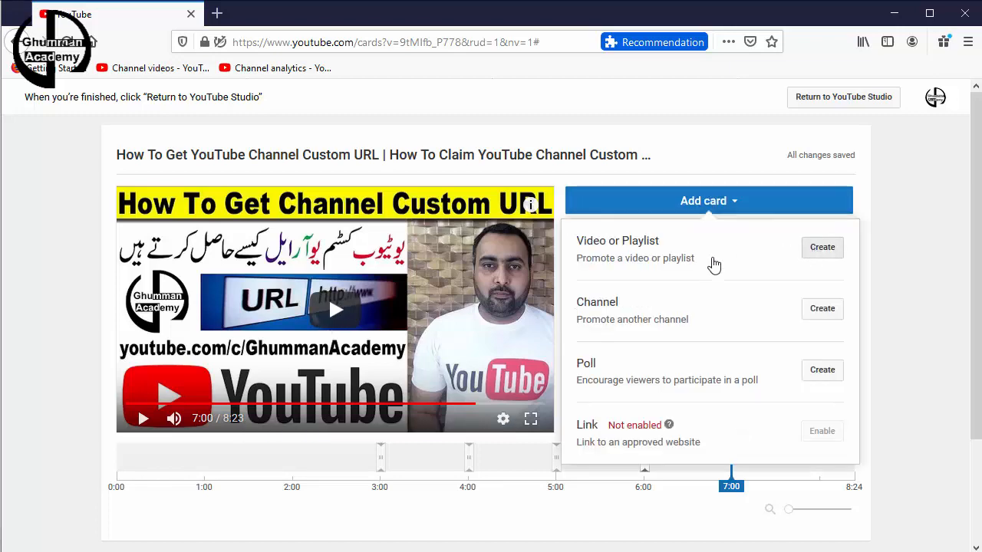
pyautogui.click(740, 258)
pyautogui.moveTo(677, 277)
pyautogui.mouseDown()
pyautogui.moveTo(678, 261)
pyautogui.moveTo(678, 276)
pyautogui.mouseUp()
pyautogui.click(505, 316)
pyautogui.click(648, 492)
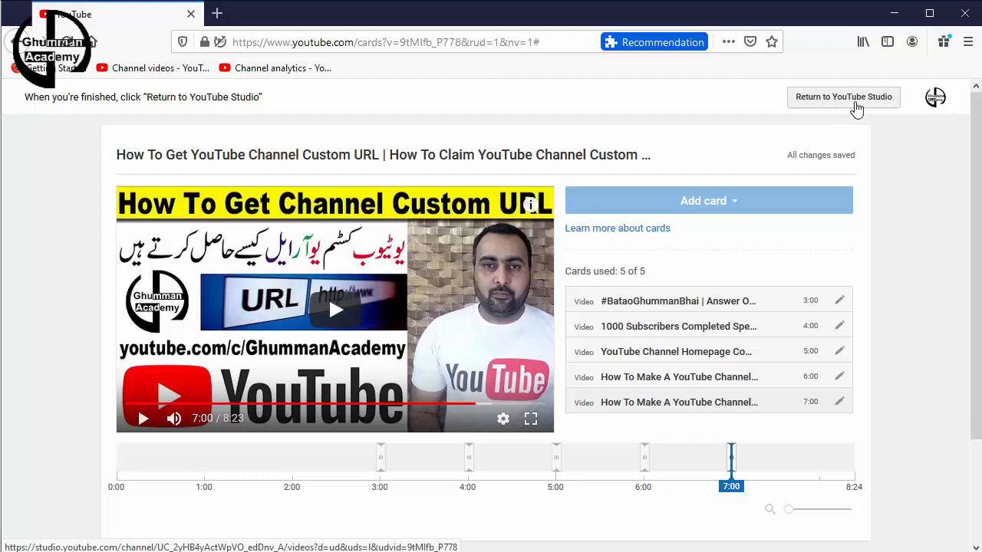
pyautogui.click(841, 106)
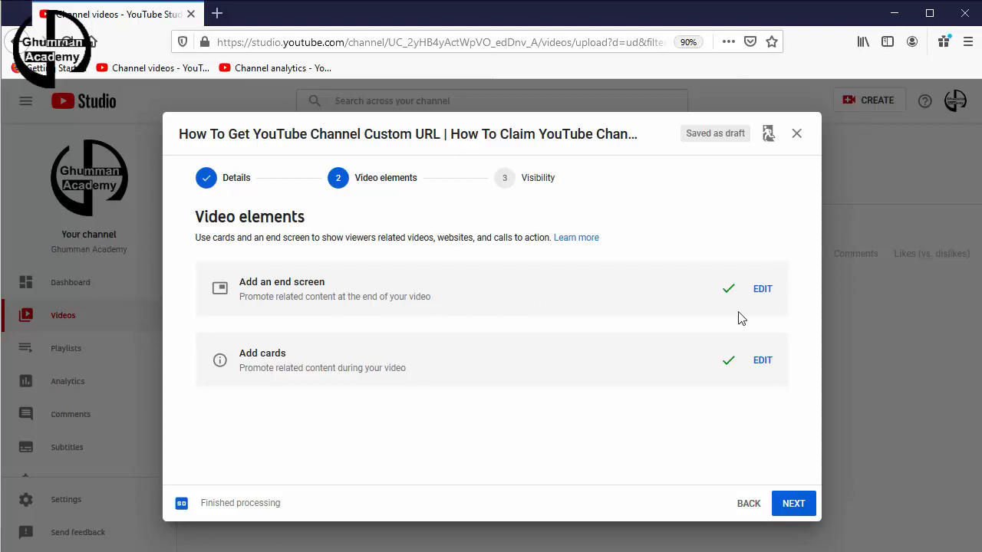
# Continue to the Visibility stage and set the video to Public, leaving Set as instant Premiere off.
pyautogui.click(796, 507)
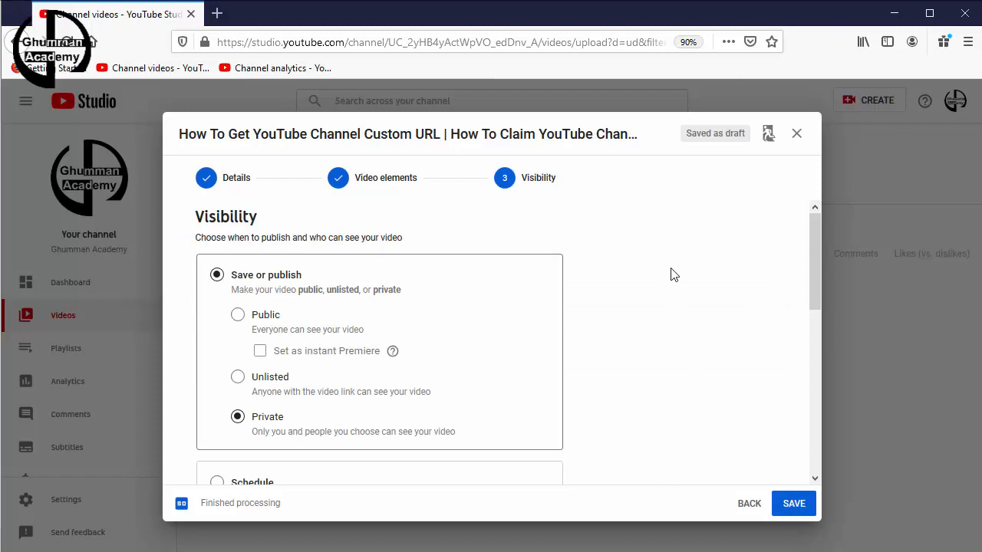
pyautogui.scroll(-2, 608, 273)
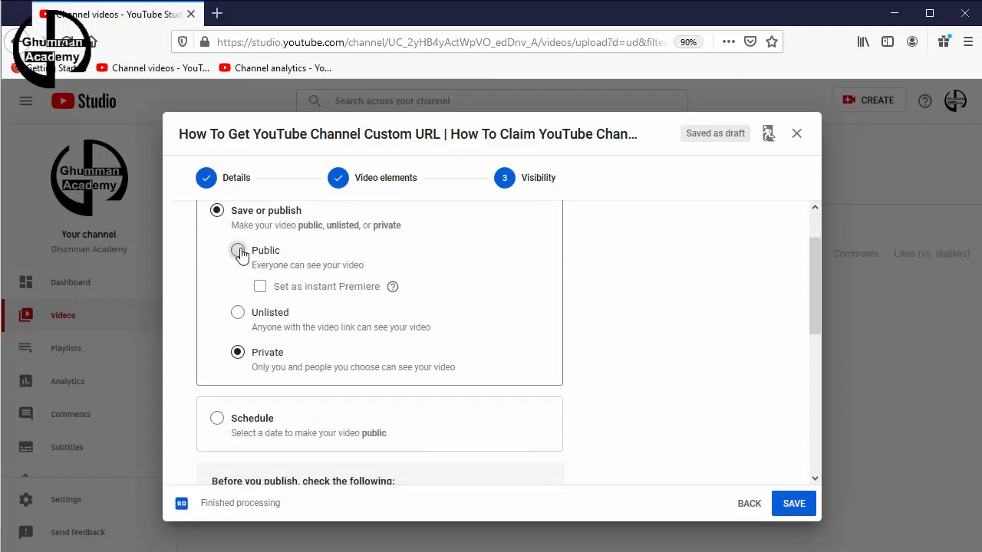
pyautogui.click(239, 251)
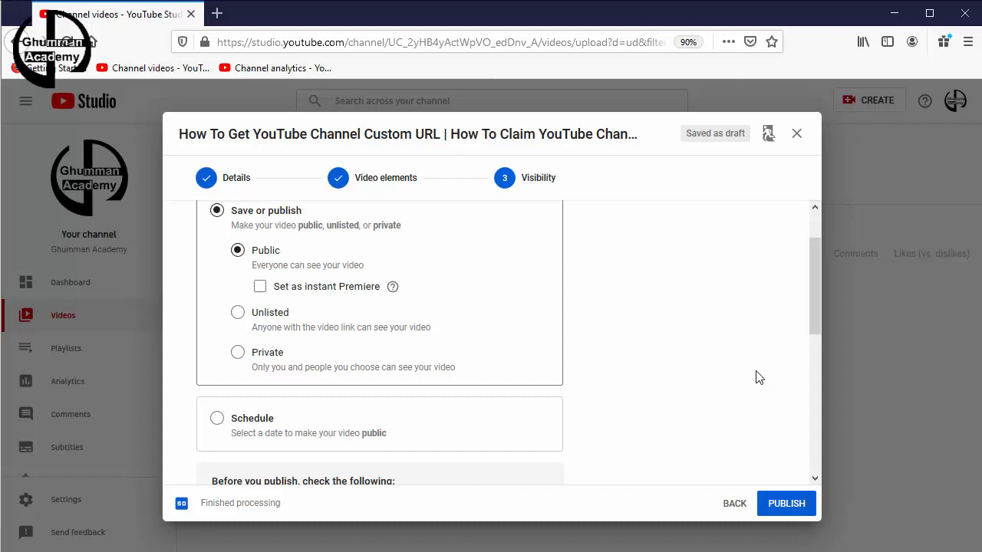
pyautogui.click(260, 288)
pyautogui.click(260, 286)
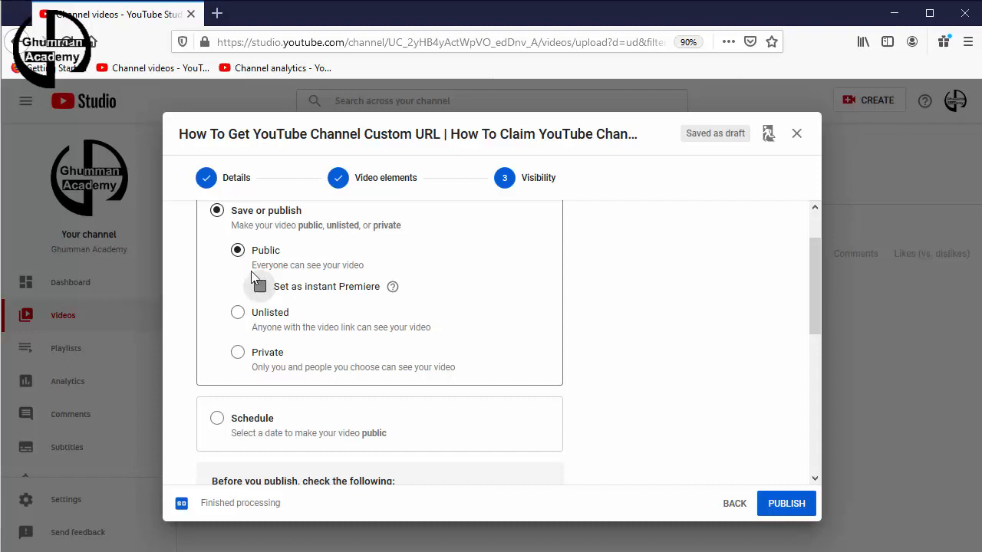
# Try the Unlisted visibility option and the Private option for the video.
pyautogui.click(238, 318)
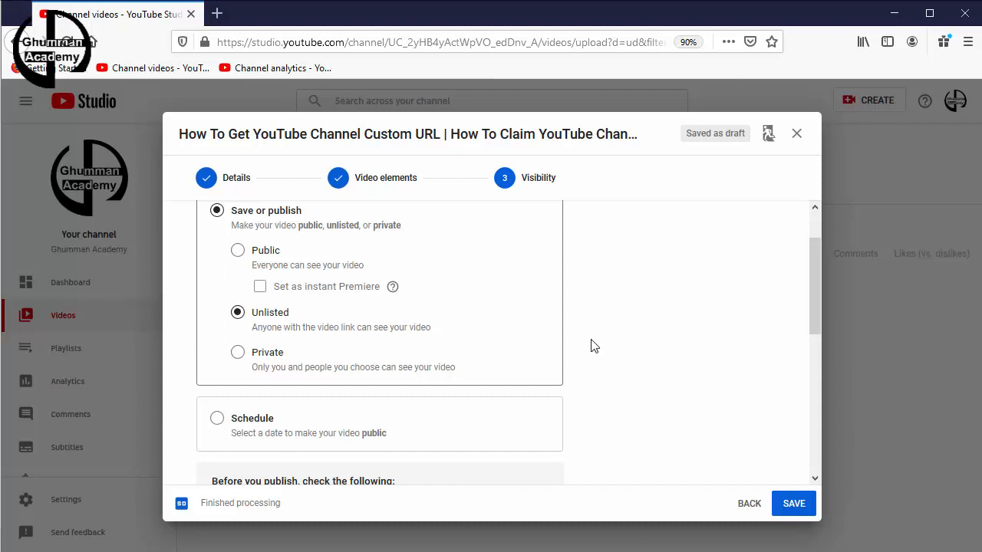
pyautogui.click(236, 357)
# Choose to schedule the video's public release and set the release date to May 9, 2020.
pyautogui.scroll(-1, 650, 350)
pyautogui.scroll(-1, 651, 349)
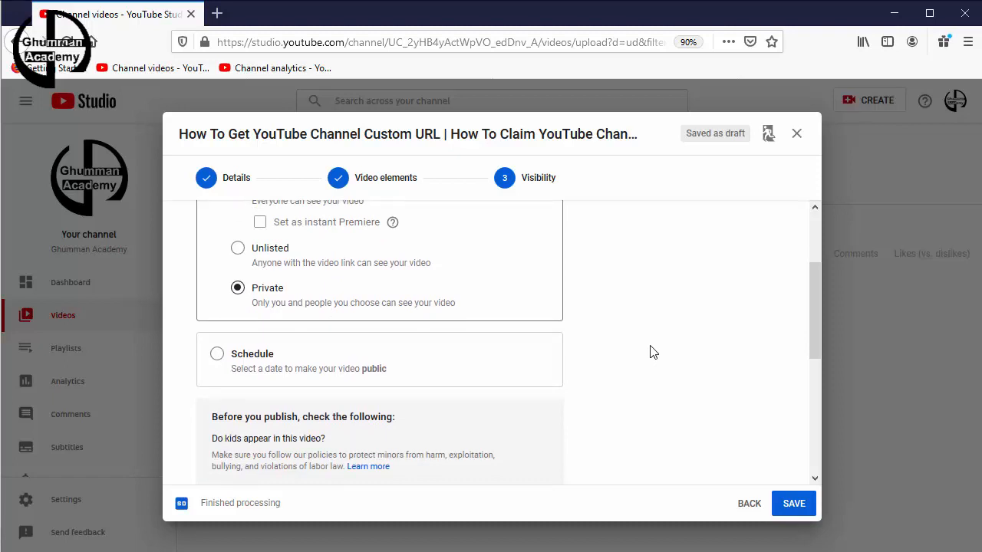
pyautogui.scroll(-1, 650, 350)
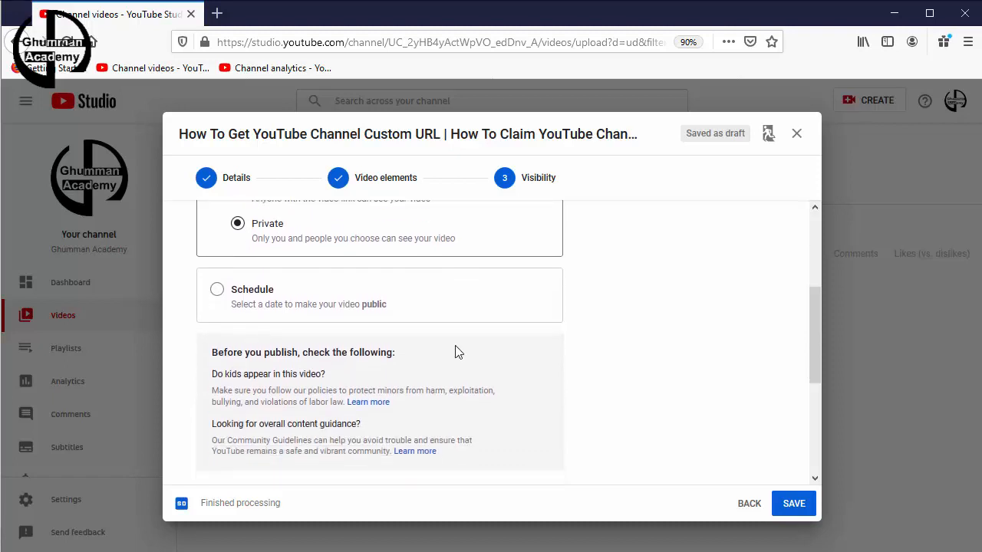
pyautogui.click(216, 293)
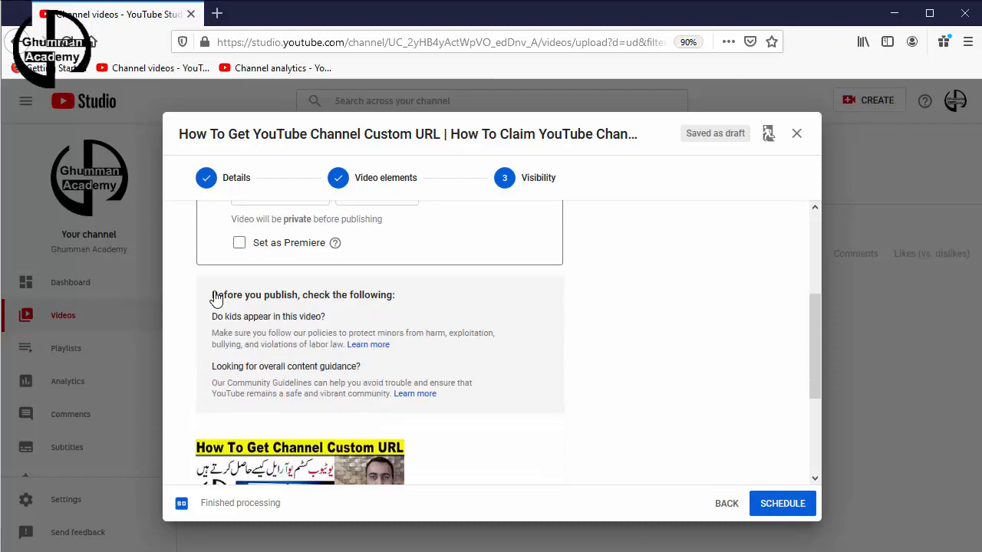
pyautogui.scroll(2, 535, 373)
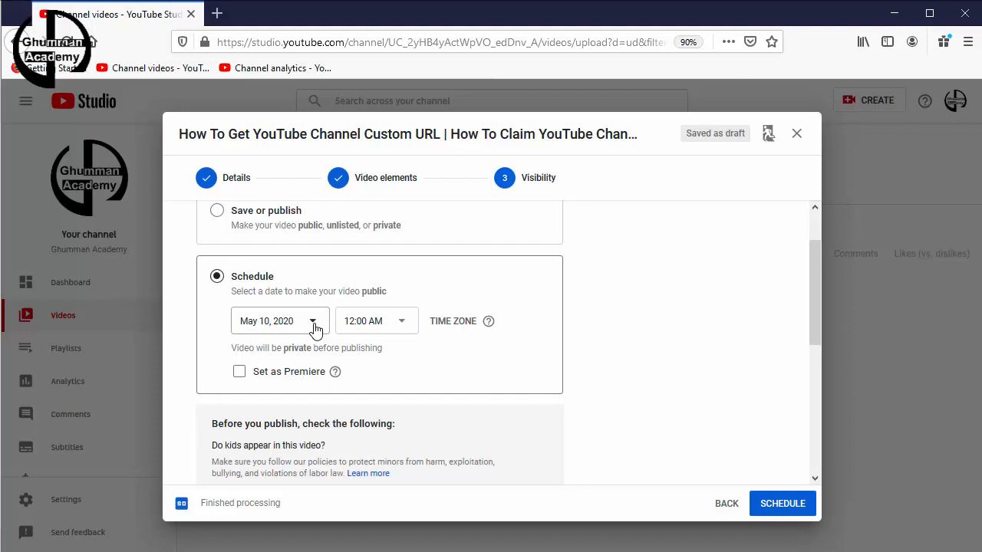
pyautogui.click(313, 325)
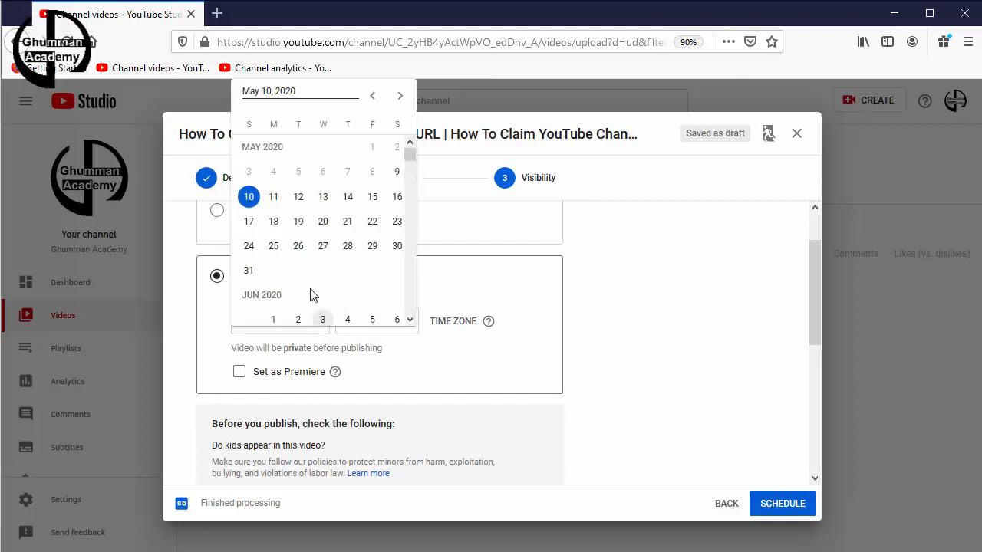
pyautogui.click(397, 174)
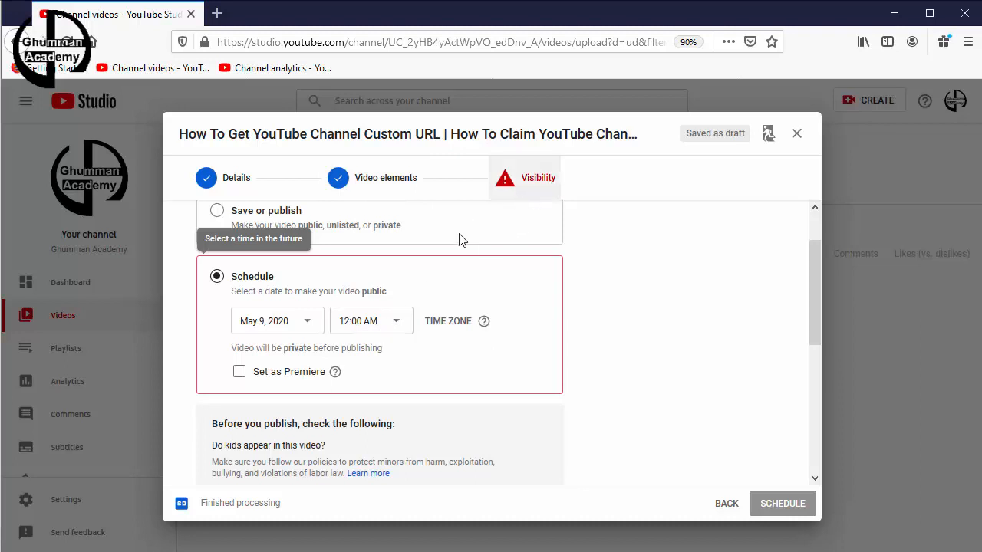
# Set the release time to 7:30 PM, schedule the video, and close the scheduling confirmation.
pyautogui.click(400, 316)
pyautogui.scroll(-10, 389, 246)
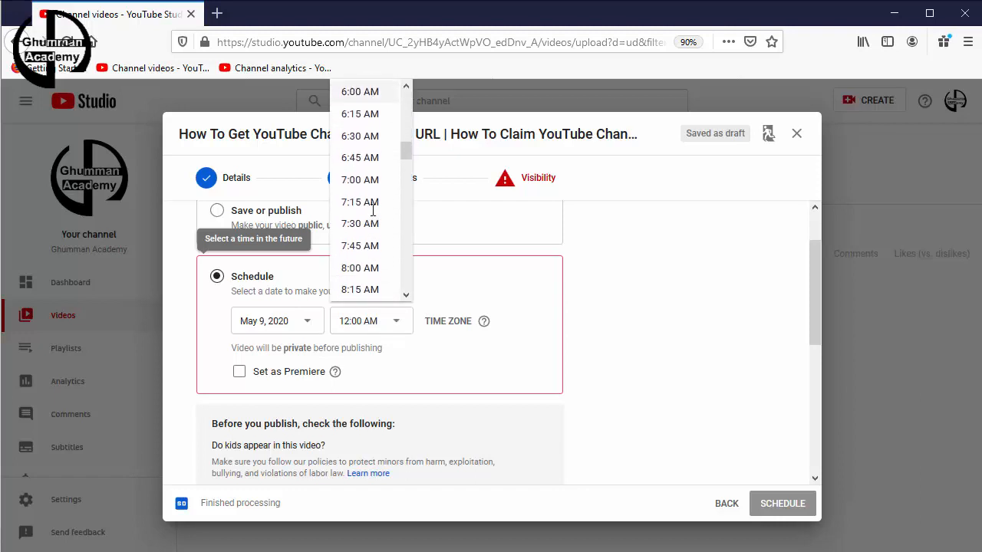
pyautogui.scroll(-6, 374, 216)
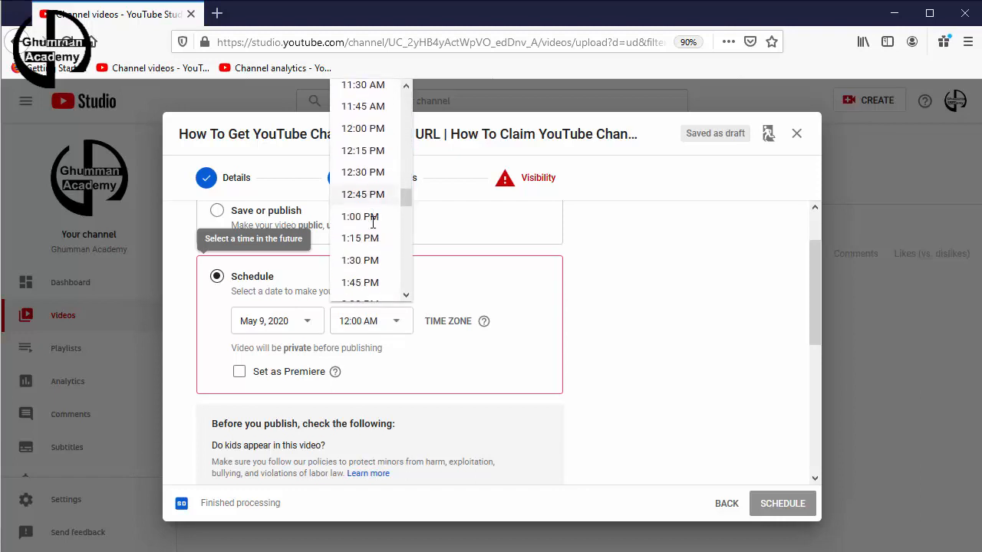
pyautogui.scroll(-5, 373, 222)
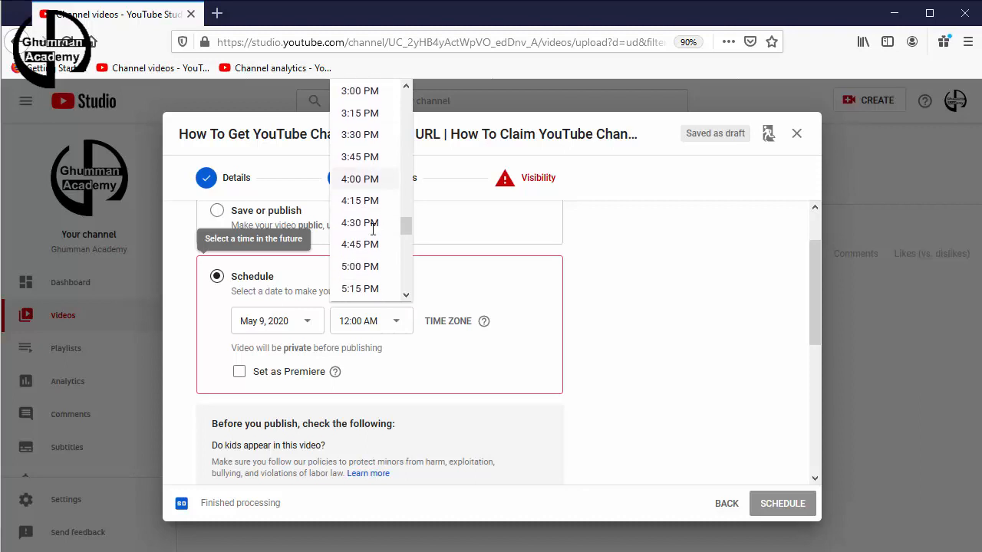
pyautogui.scroll(-4, 372, 231)
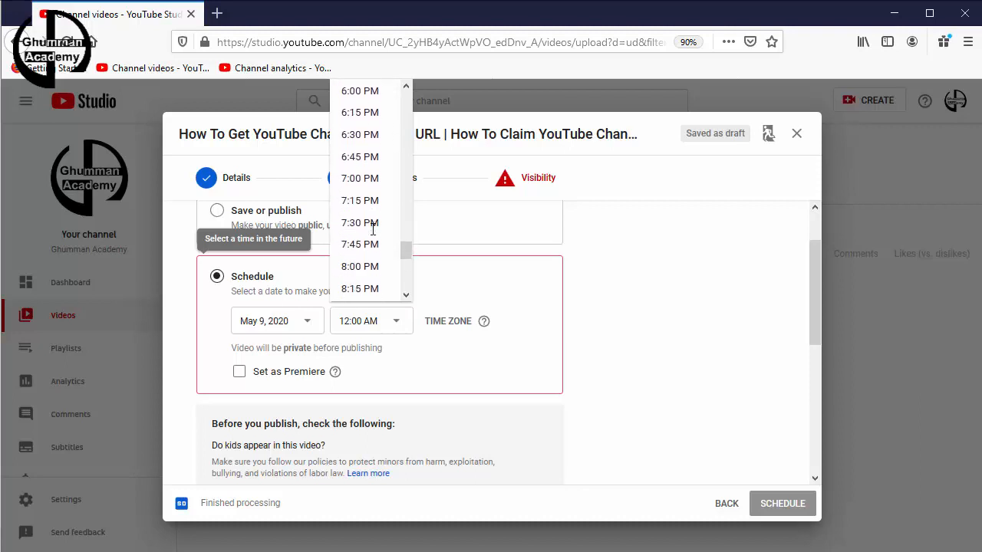
pyautogui.click(382, 223)
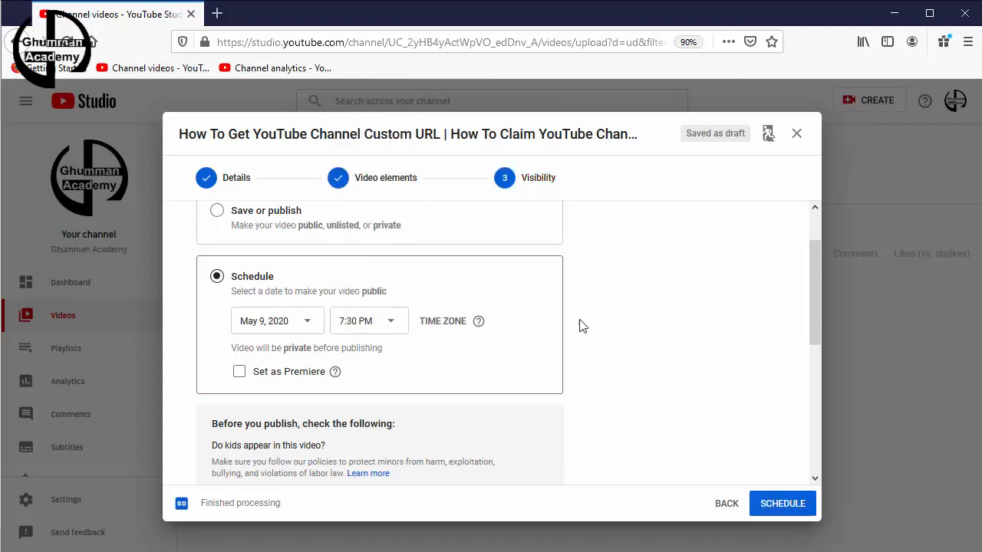
pyautogui.click(783, 512)
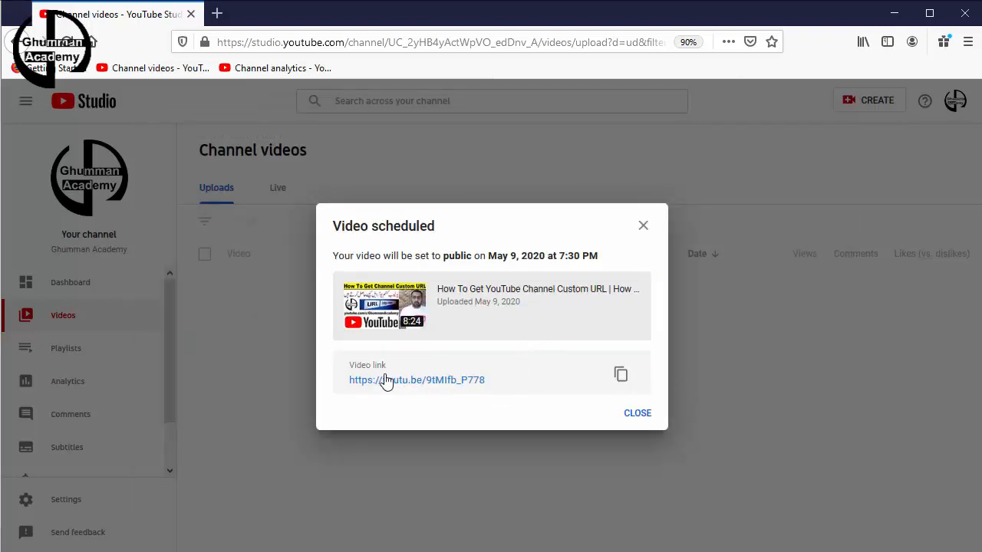
pyautogui.click(639, 414)
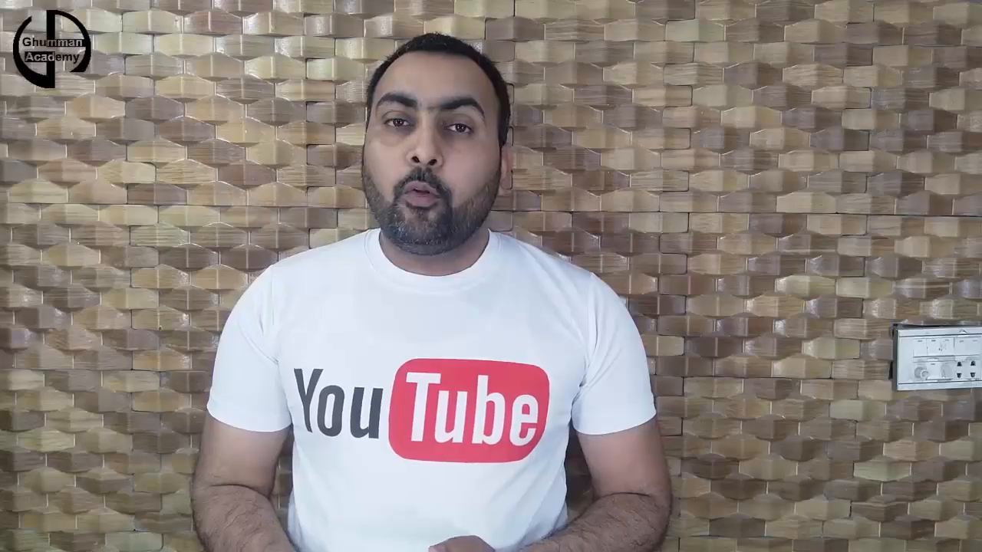